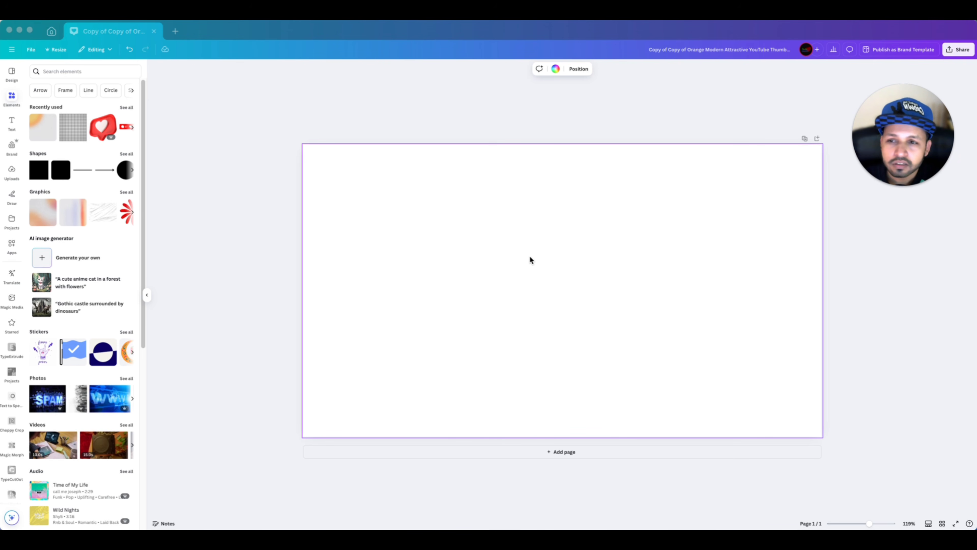
Step: Set the blank page's background color to black
left_click(485, 256)
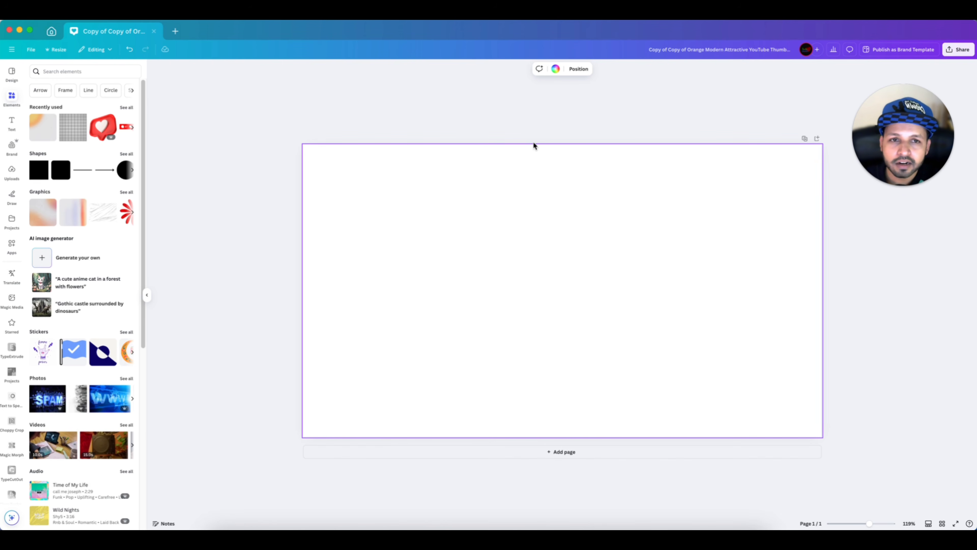
left_click(555, 69)
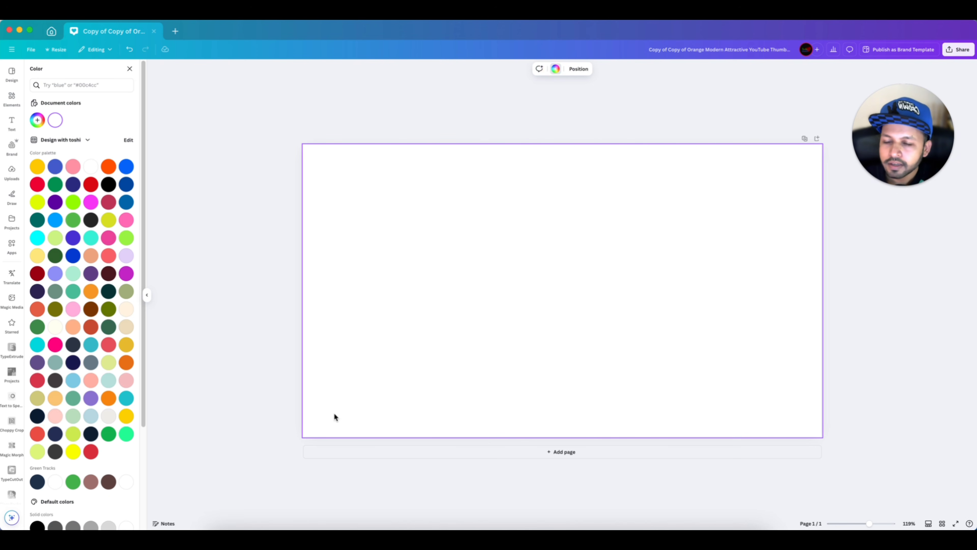
left_click(109, 185)
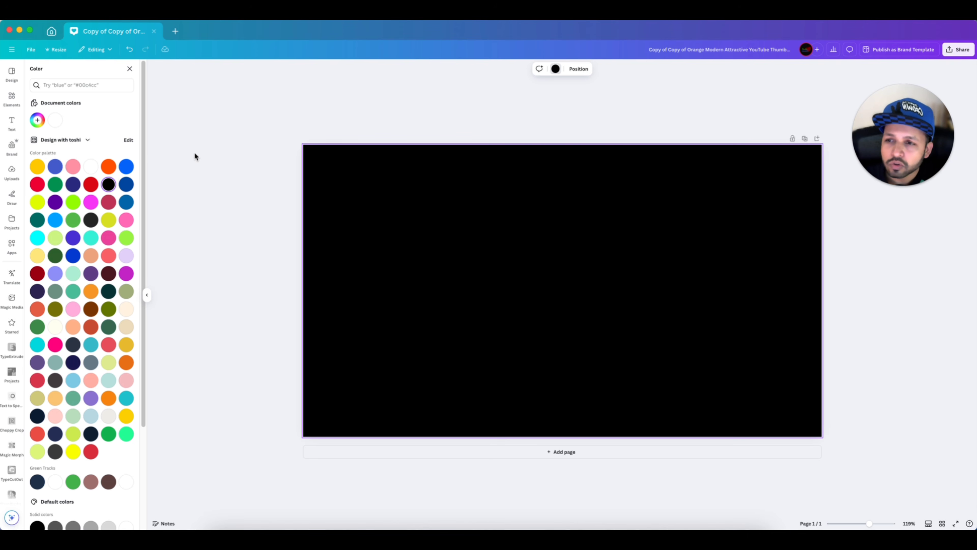
Step: Search the elements for "SOCIAL MEDIA BACKGROUND" photos and add the picture of piled colorful app icon tiles to the page
left_click(12, 98)
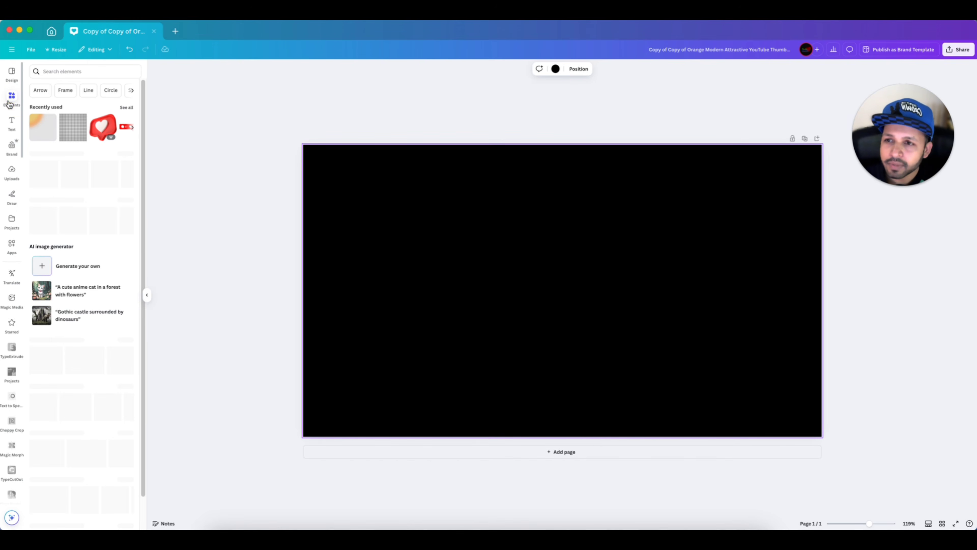
left_click(76, 72)
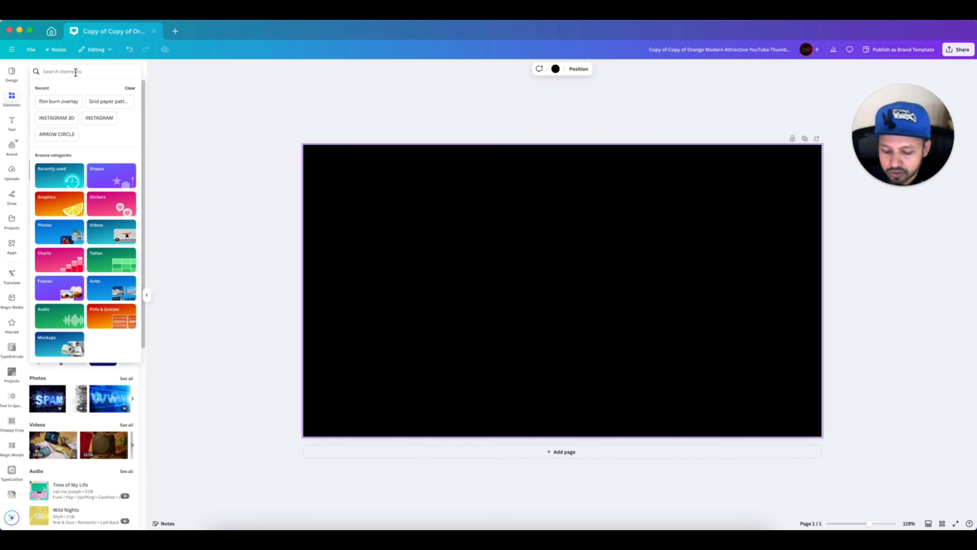
type("SOCIAL MEDIA BACKGROUND")
key("Return")
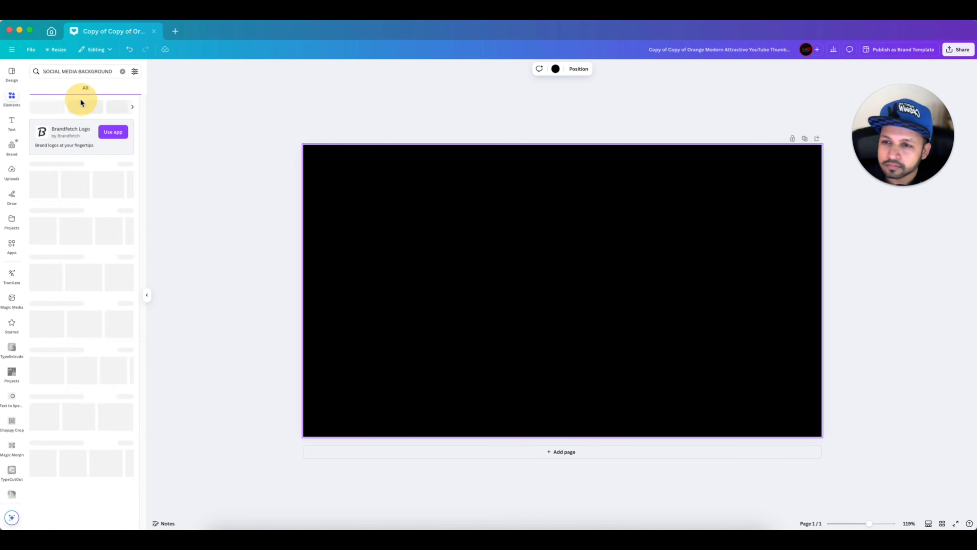
left_click(77, 88)
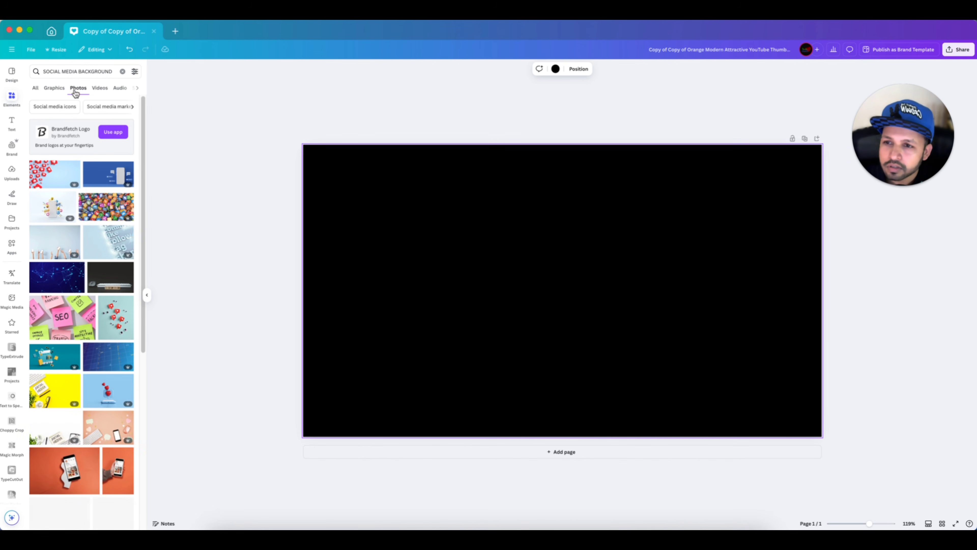
left_click(105, 211)
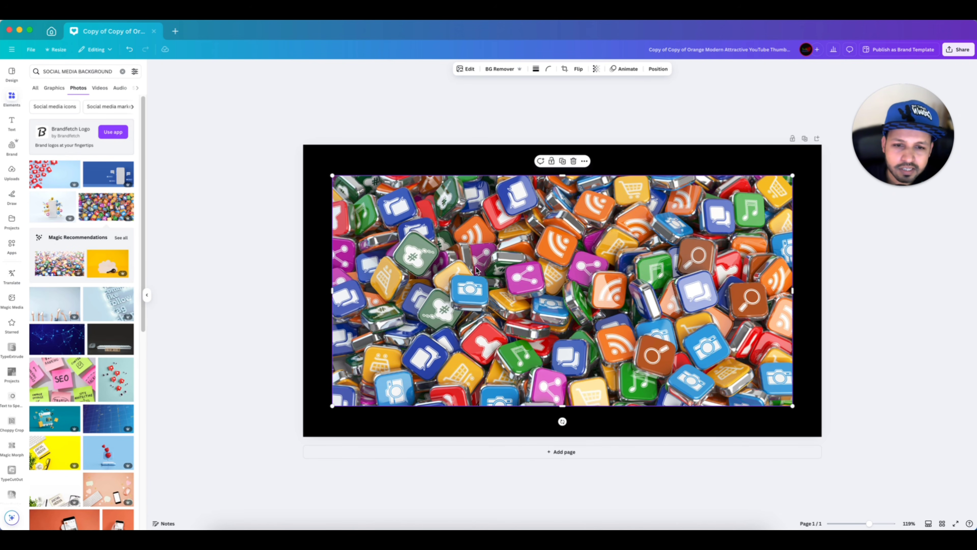
Step: Make the app icon photo the page background
scroll(475, 268, "up", 3)
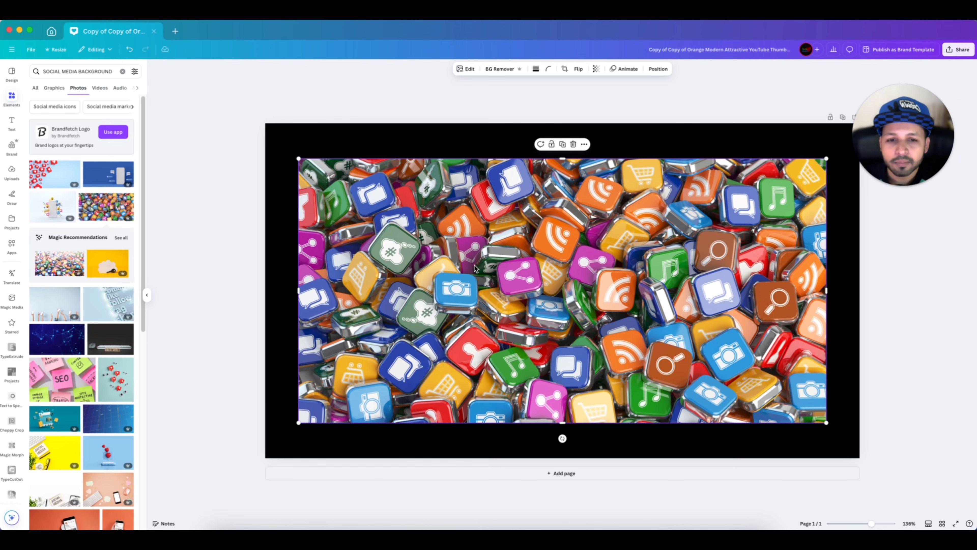
right_click(413, 188)
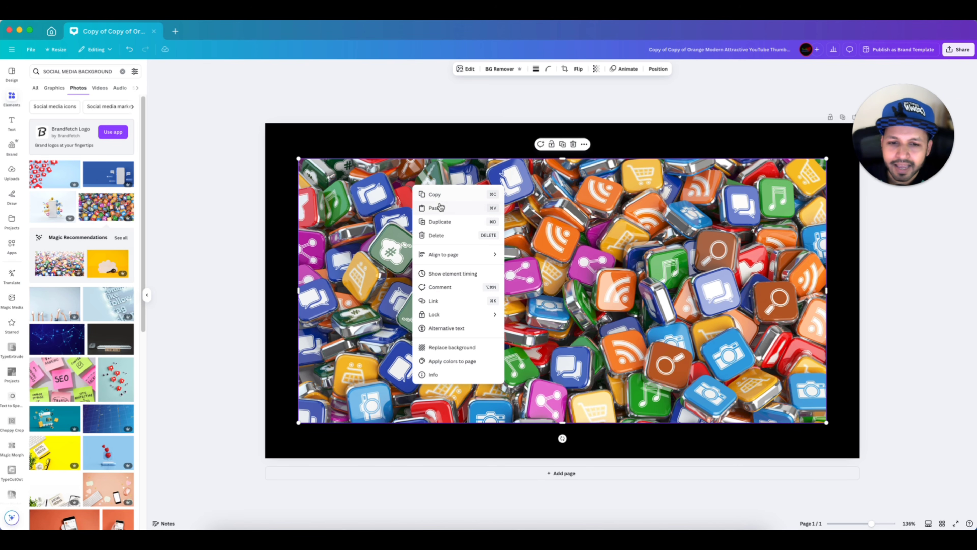
left_click(451, 347)
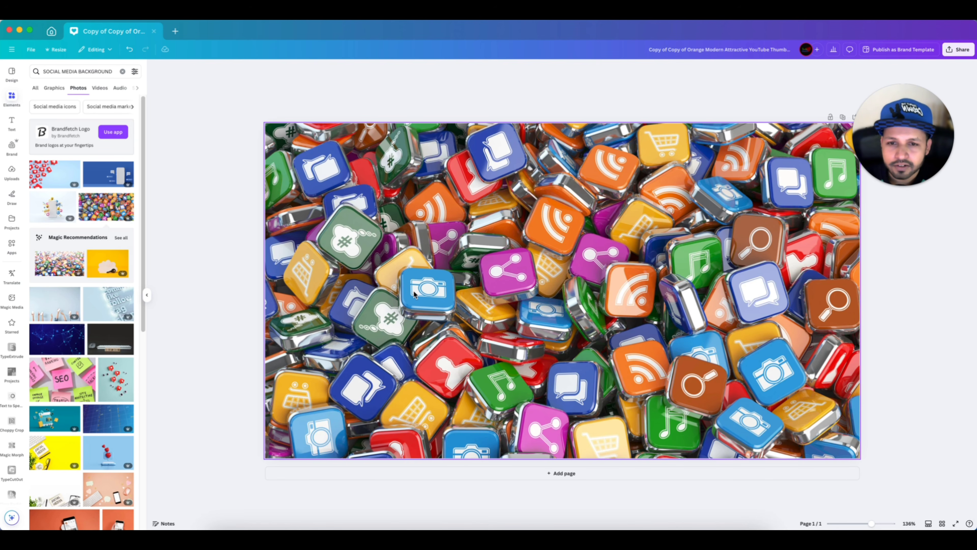
Step: Apply a whole-image blur with intensity 25 to the background photo
left_click(412, 225)
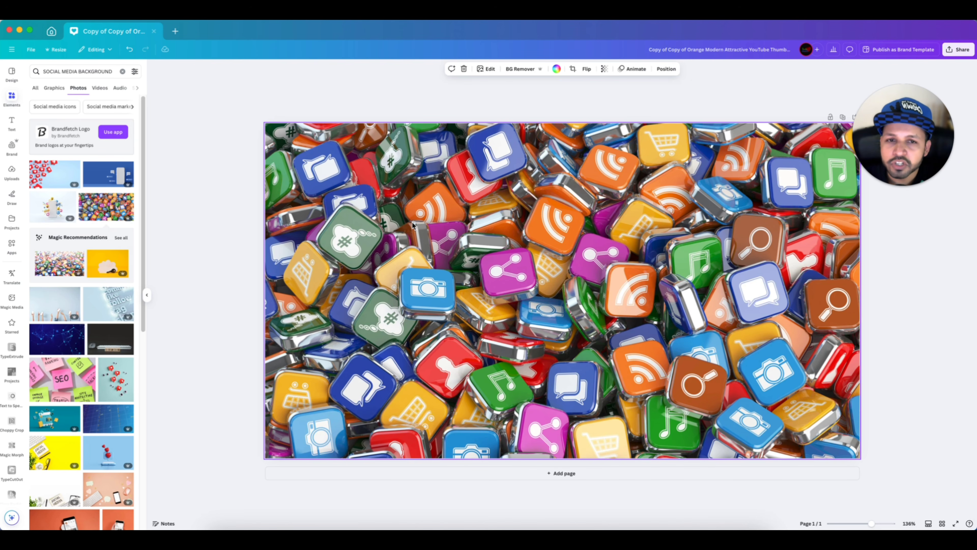
left_click(486, 69)
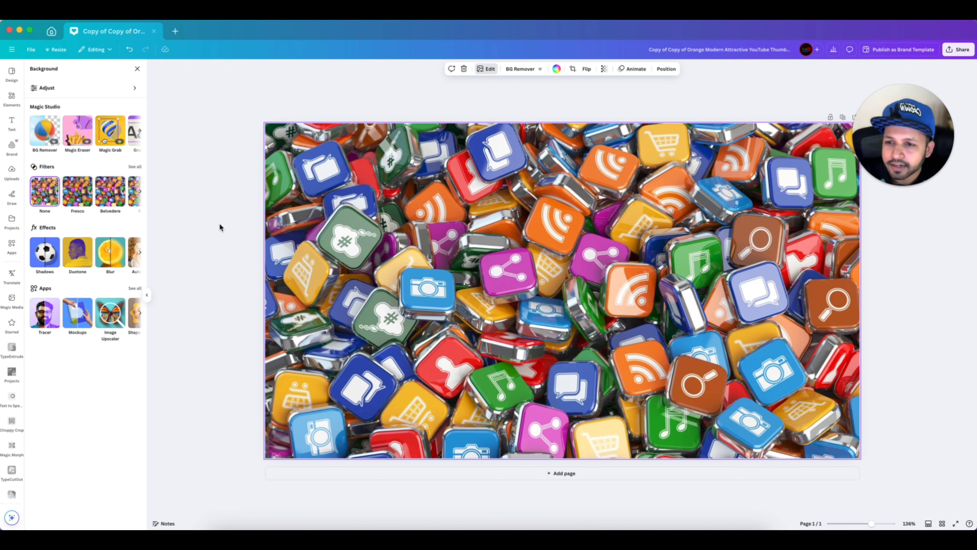
left_click(110, 252)
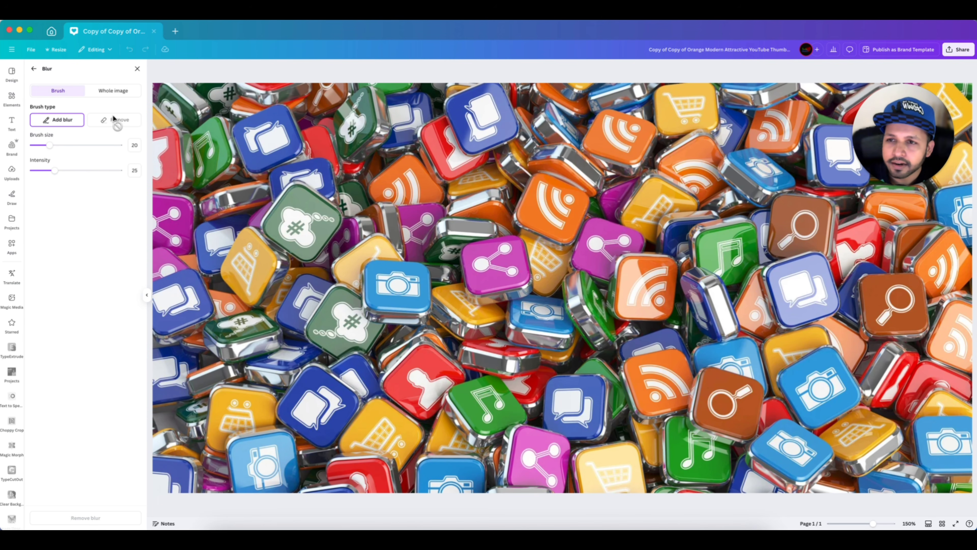
left_click(114, 91)
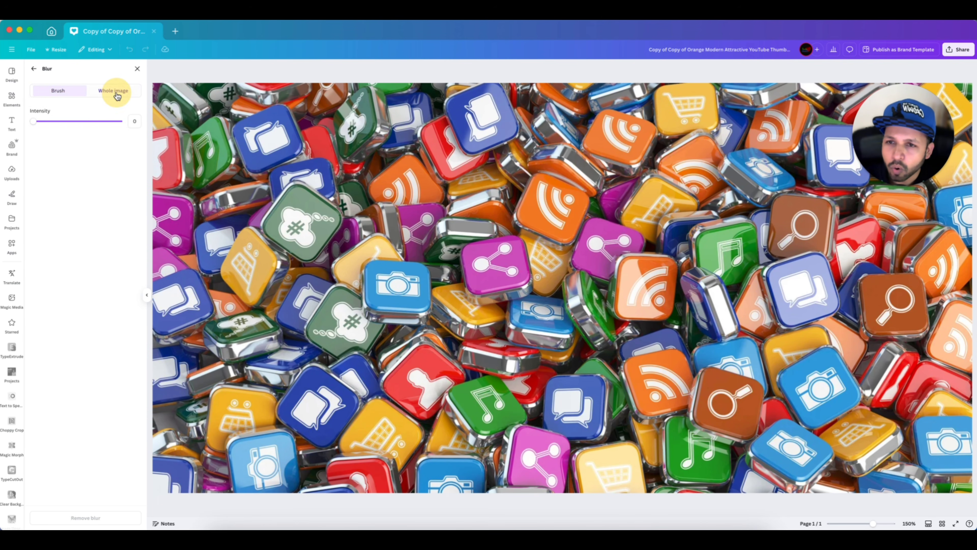
left_click_drag(35, 122, 55, 124)
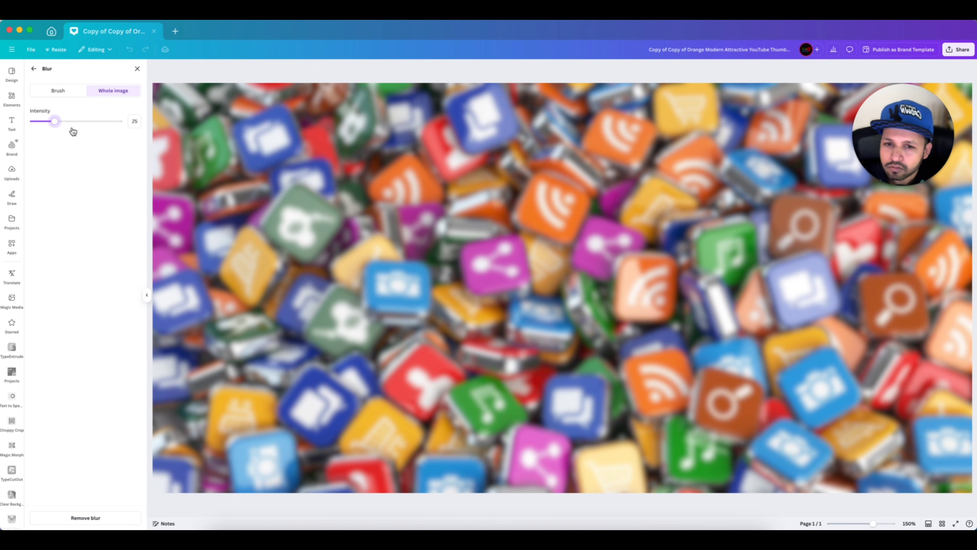
left_click(33, 69)
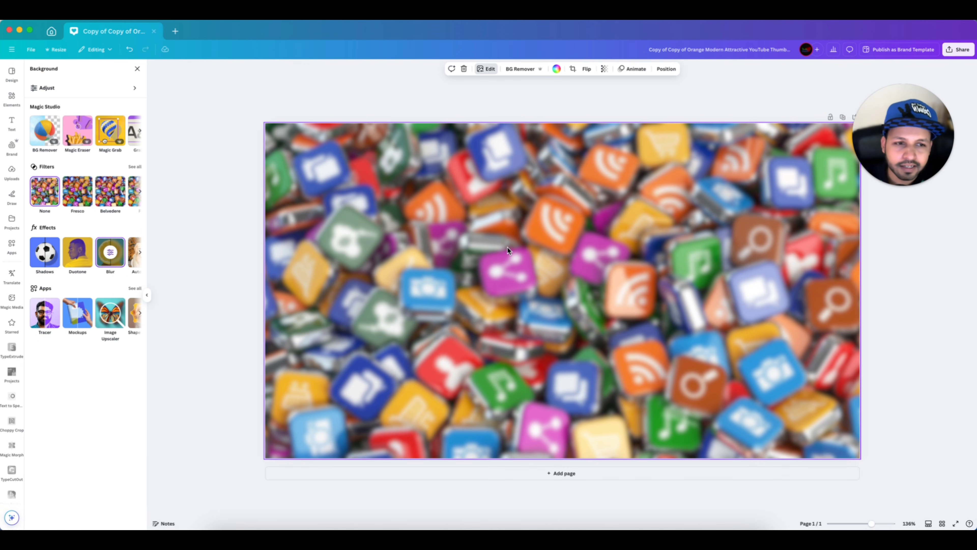
Step: Set the background photo's transparency to 34
left_click(604, 68)
left_click_drag(621, 99, 589, 107)
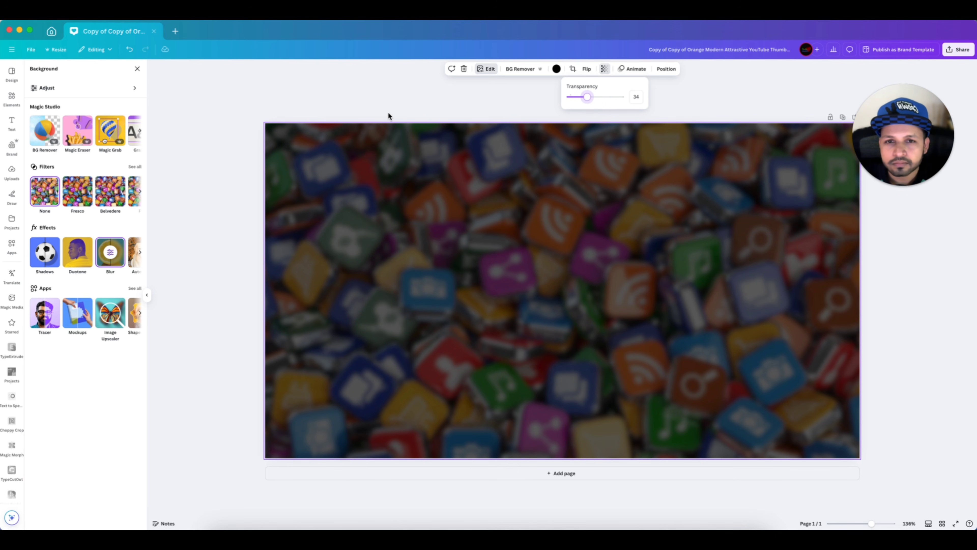
key("Escape")
Step: Find graphics with the recent search "Grid paper pattern" and place the dense black square grid on the page
scroll(393, 211, "down", 3)
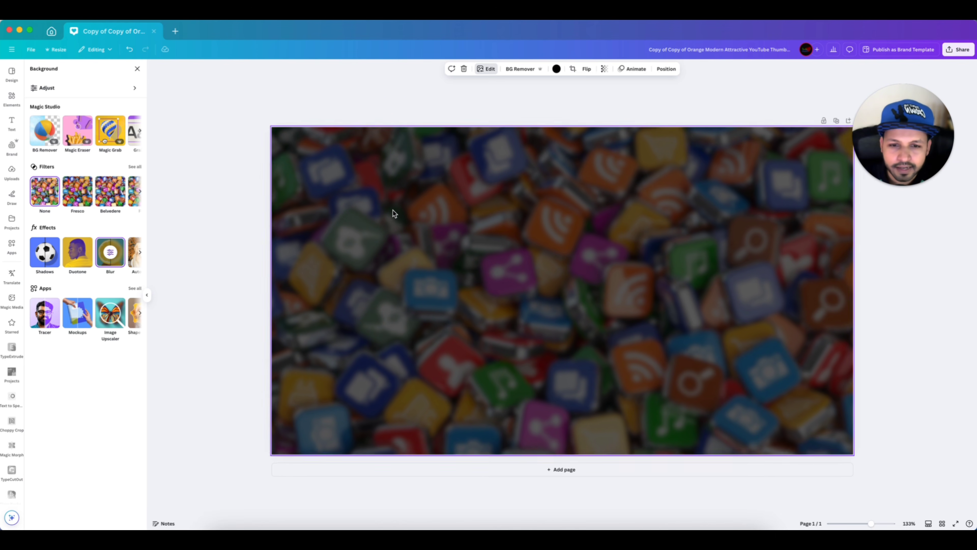
left_click(11, 98)
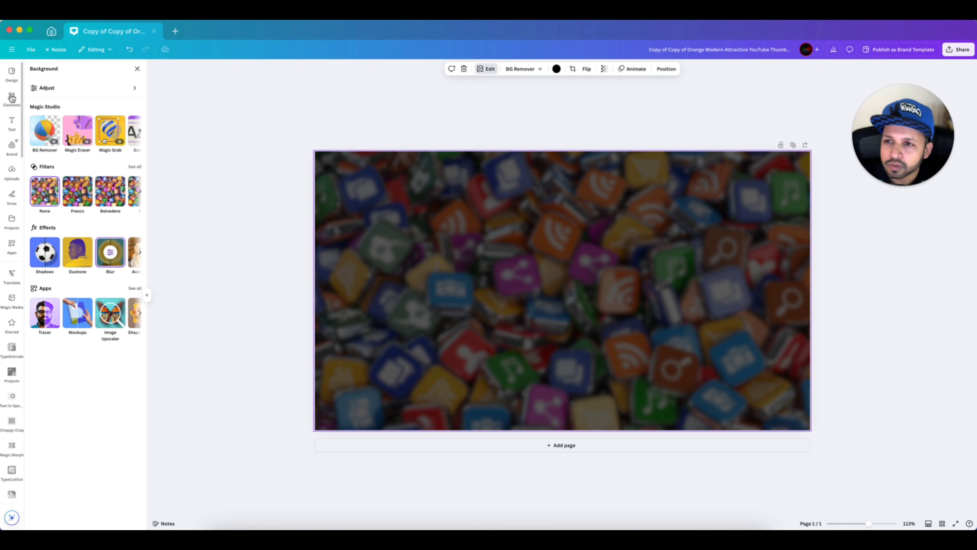
left_click(87, 71)
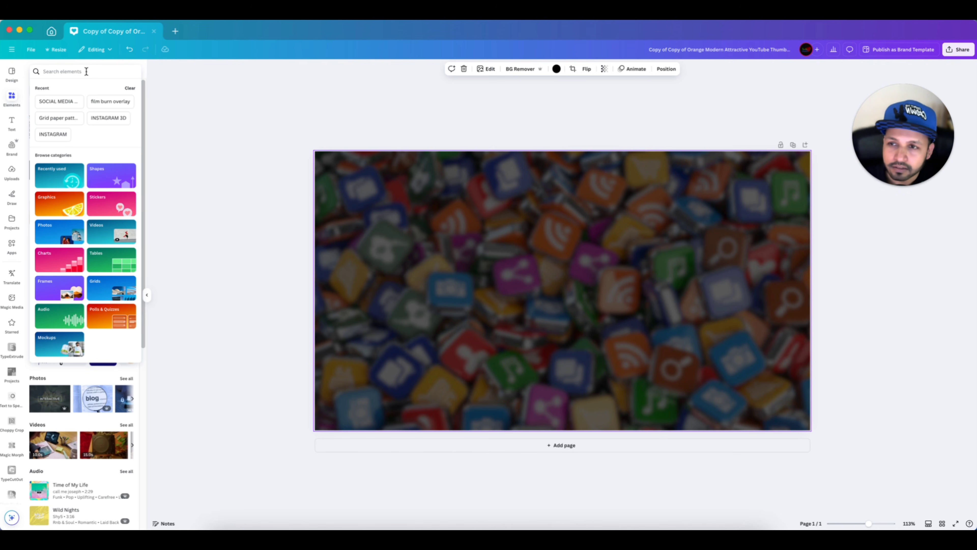
left_click(71, 116)
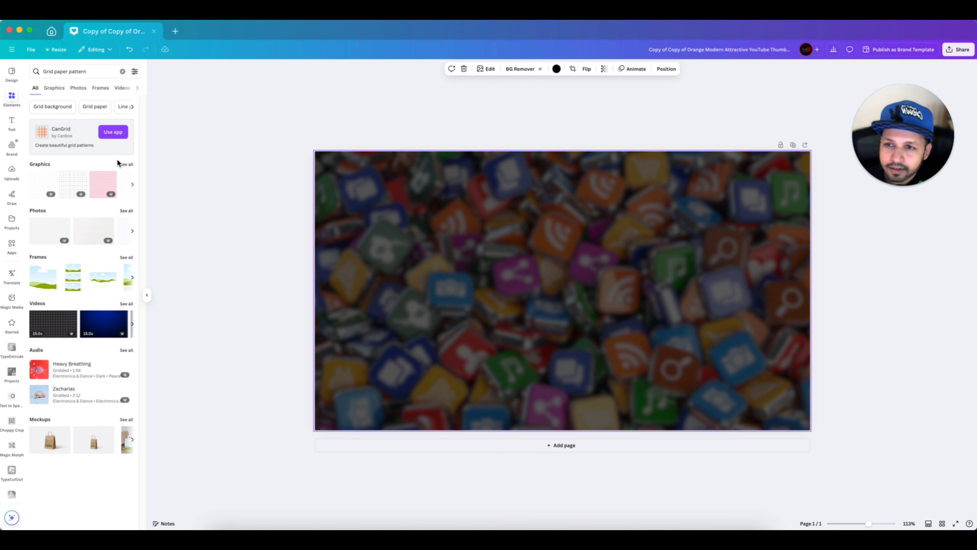
left_click(126, 164)
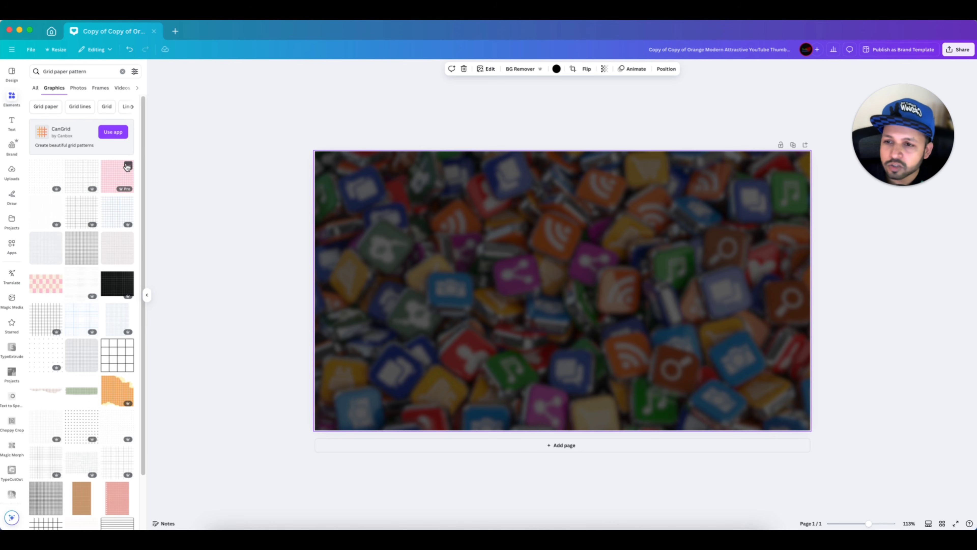
left_click_drag(80, 252, 435, 220)
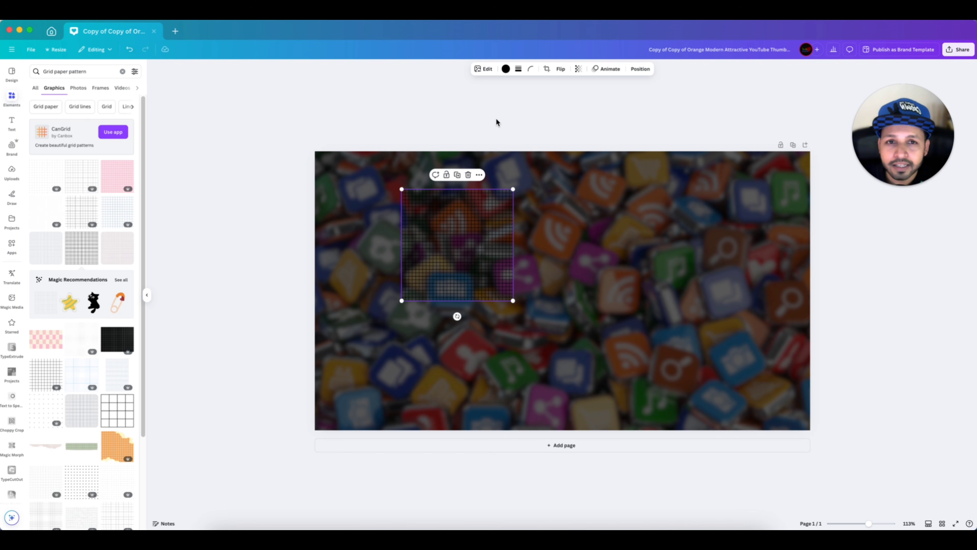
Step: Recolor the grid graphic white and apply a blur with intensity 25 to it
left_click(505, 69)
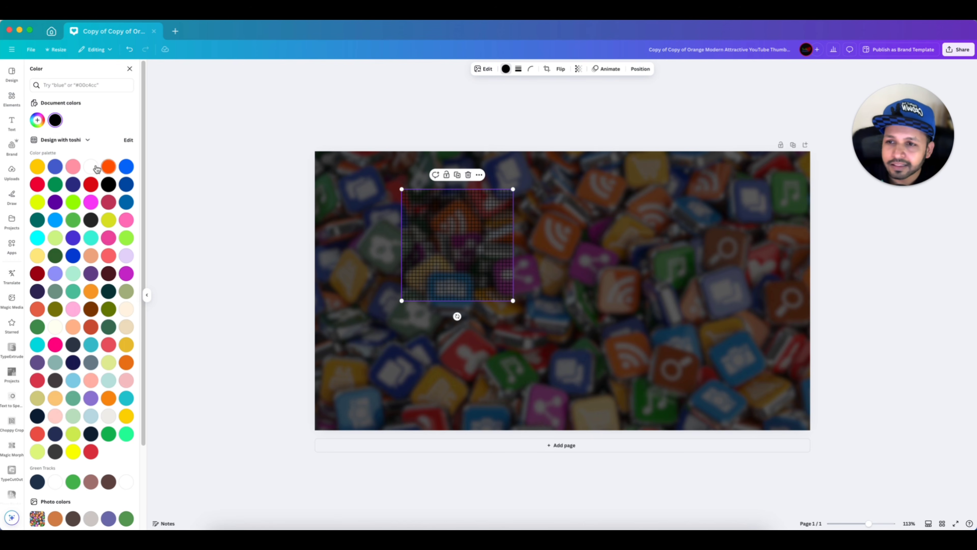
left_click(91, 167)
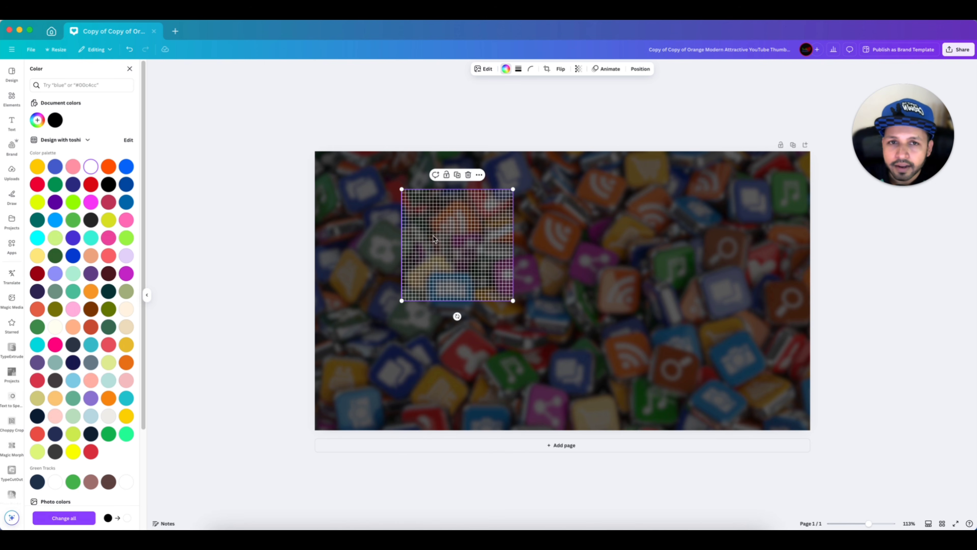
left_click(484, 70)
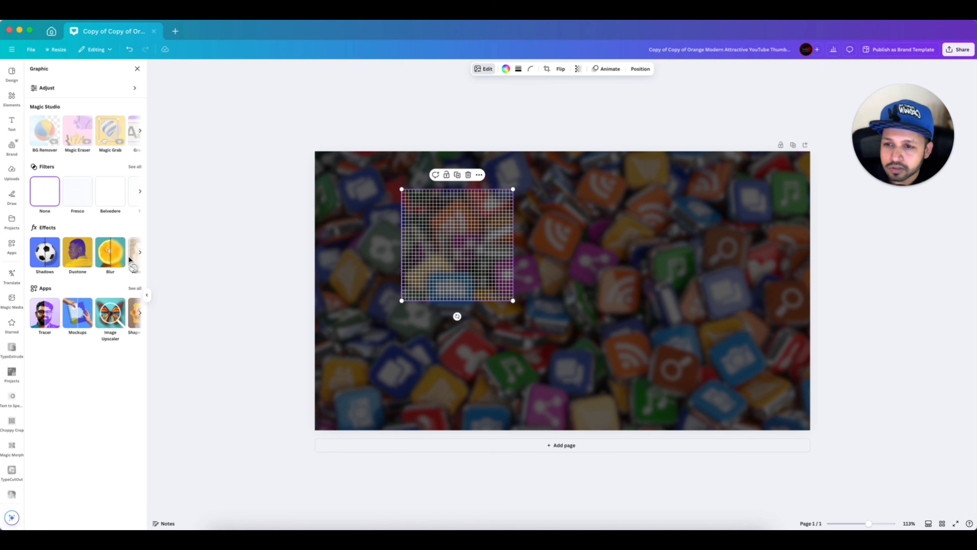
left_click(109, 253)
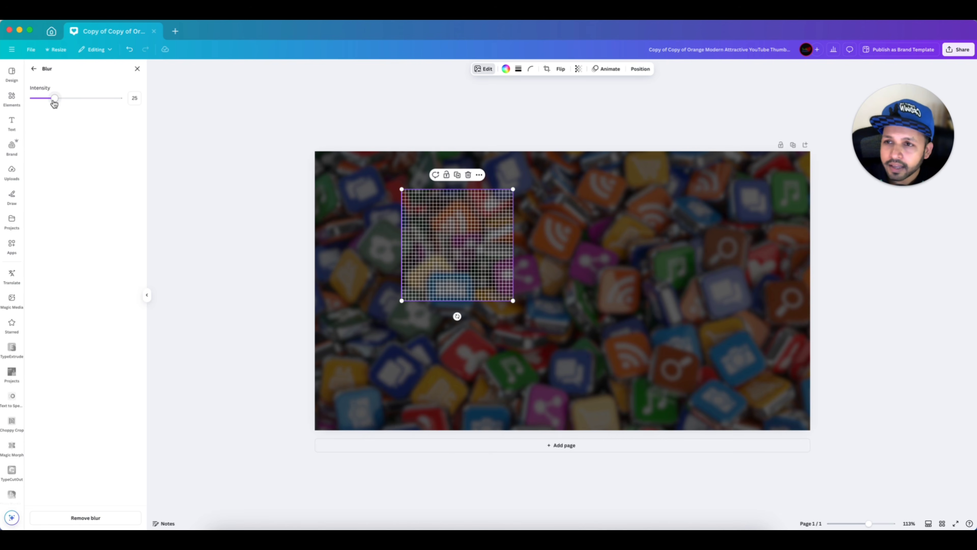
left_click_drag(55, 98, 53, 102)
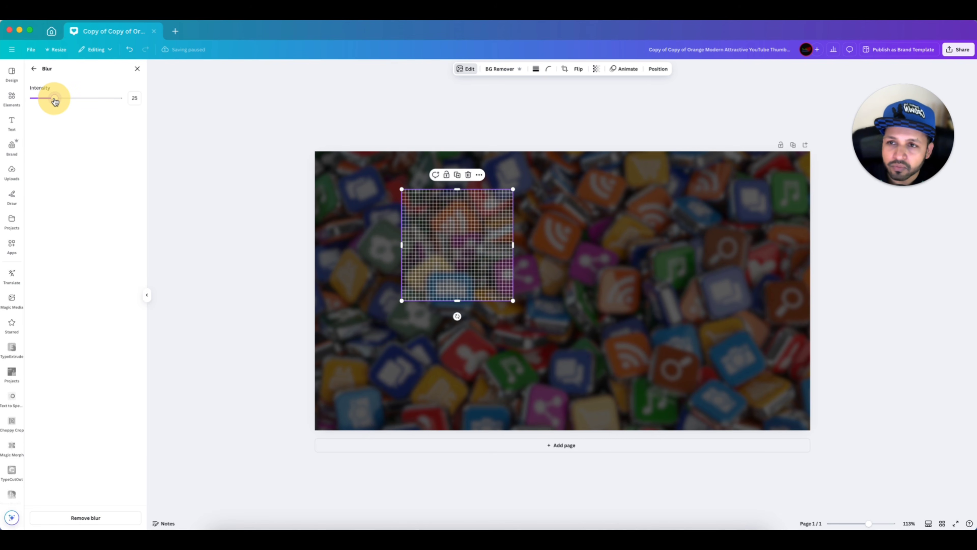
left_click(287, 304)
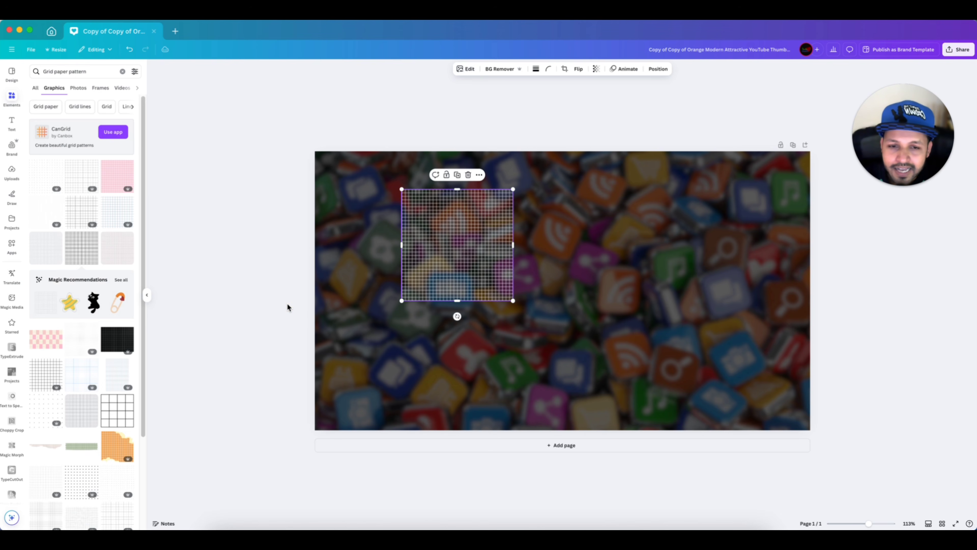
left_click(287, 304)
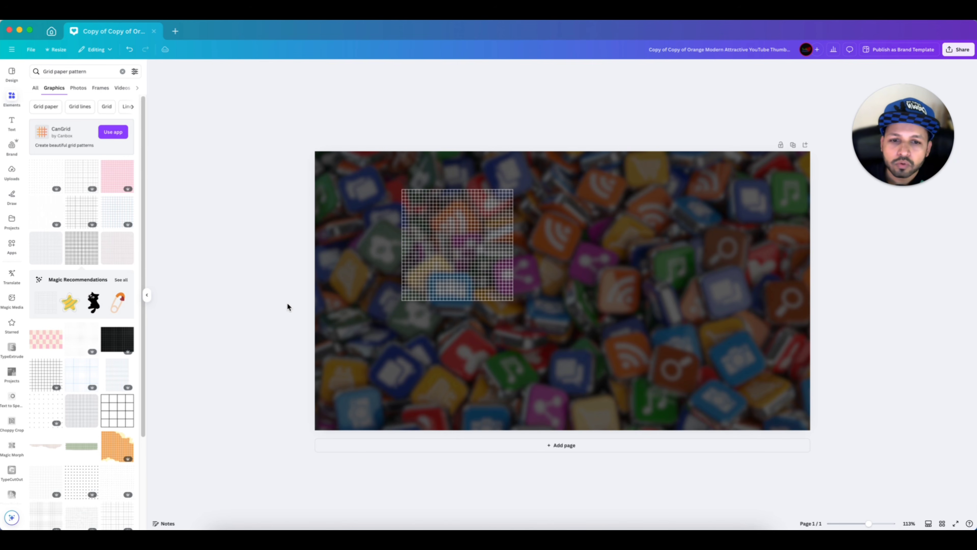
Step: Enlarge the grid graphic to about 1,350 px square and position it so that it covers the whole page
left_click(433, 246)
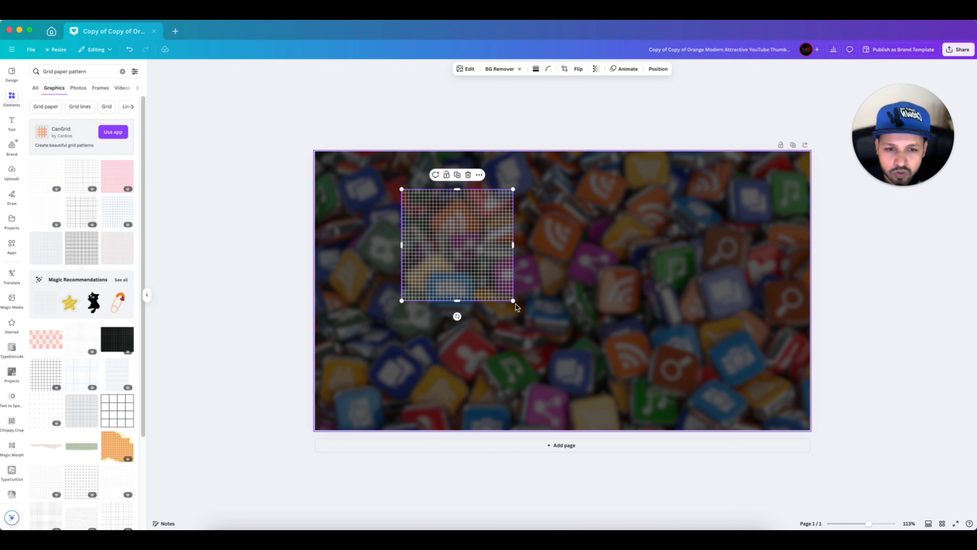
left_click_drag(512, 300, 785, 394)
left_click_drag(666, 365, 563, 258)
left_click_drag(663, 446, 909, 513)
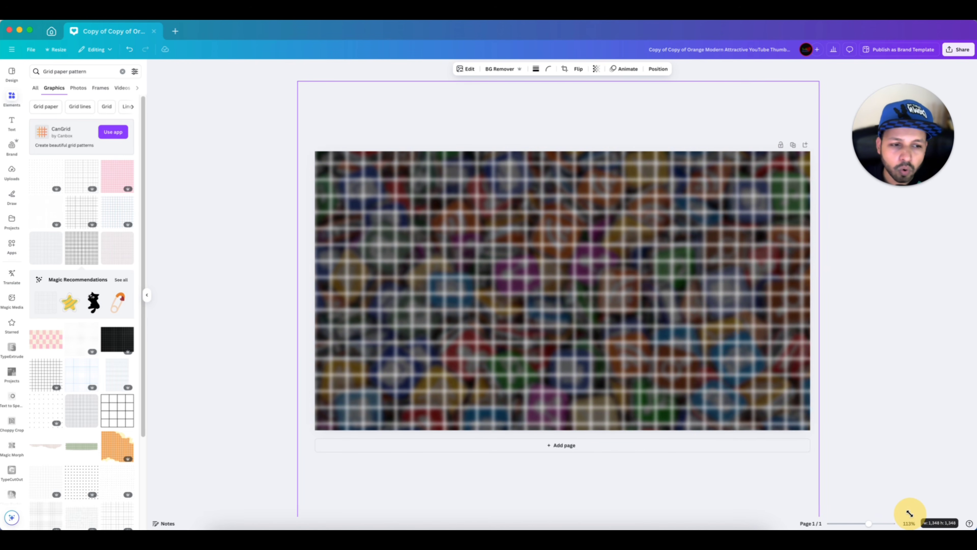
left_click_drag(756, 401, 748, 385)
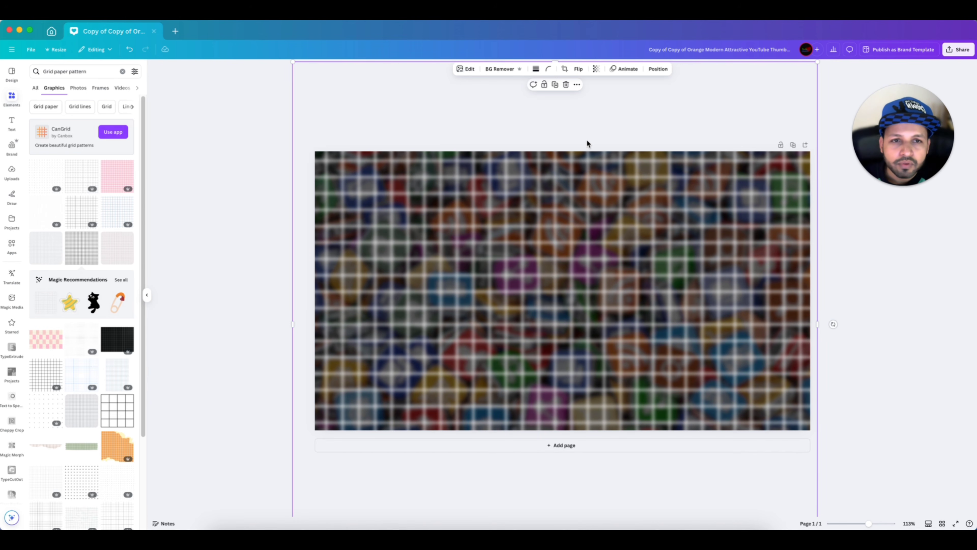
Step: Lower the white grid graphic's opacity so that it appears fainter over the background photo
left_click(596, 69)
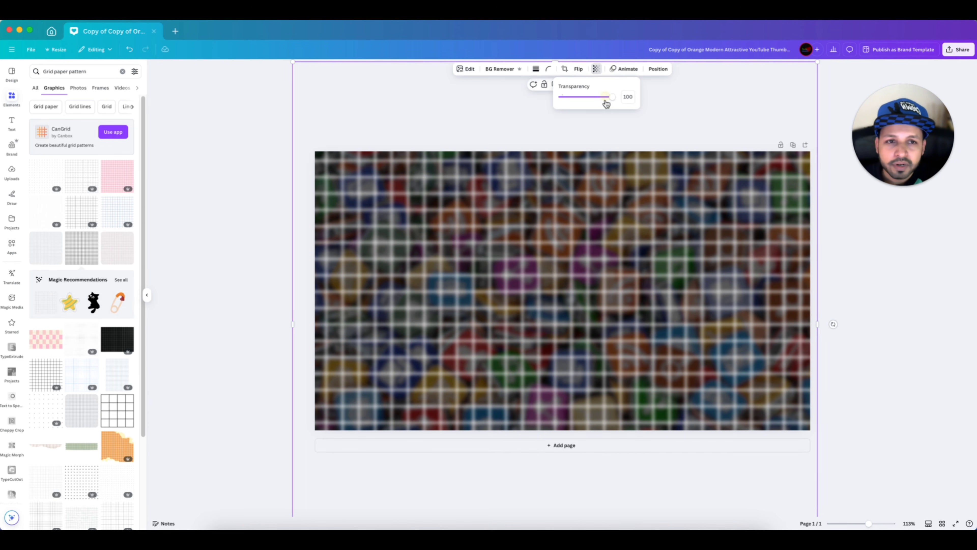
left_click_drag(622, 98, 583, 106)
left_click(875, 314)
scroll(857, 311, "down", 3)
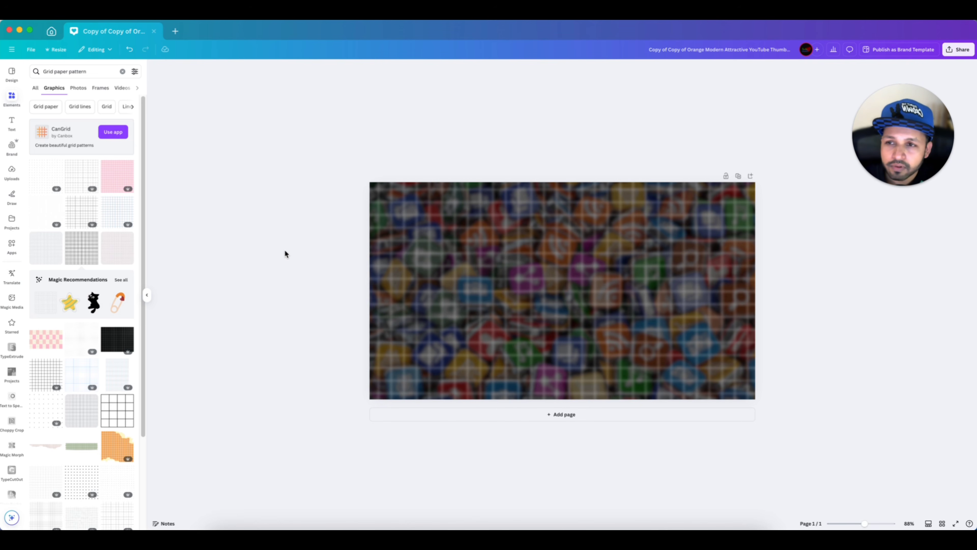
Step: Search the graphics for "film burn overlay" and add the burn graphic with the orange glow in its upper-left corner
left_click(122, 71)
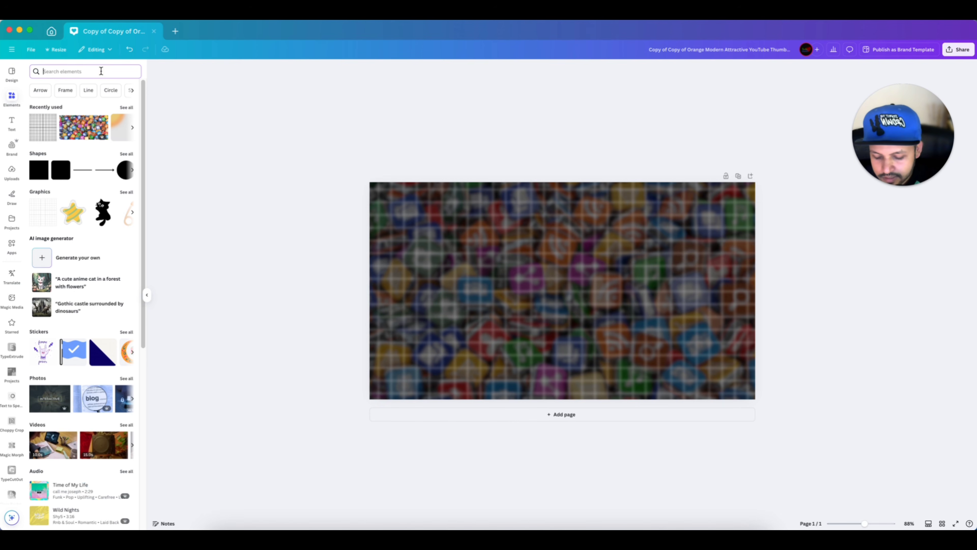
type("film bu")
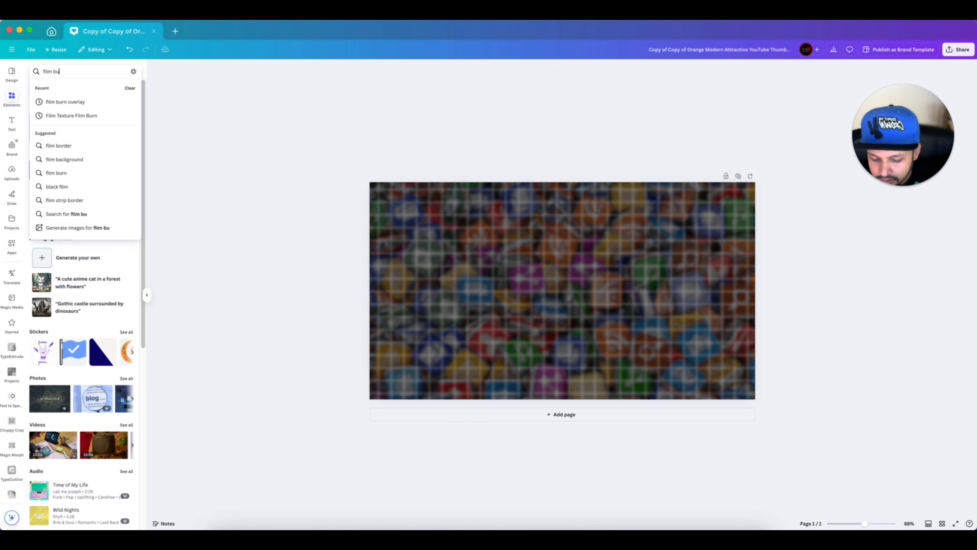
type("rn overlay")
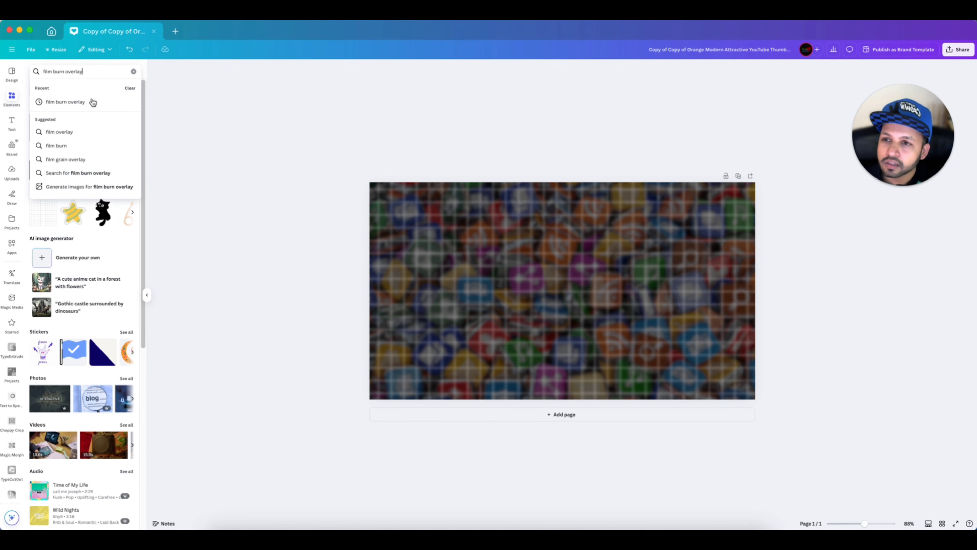
left_click(93, 102)
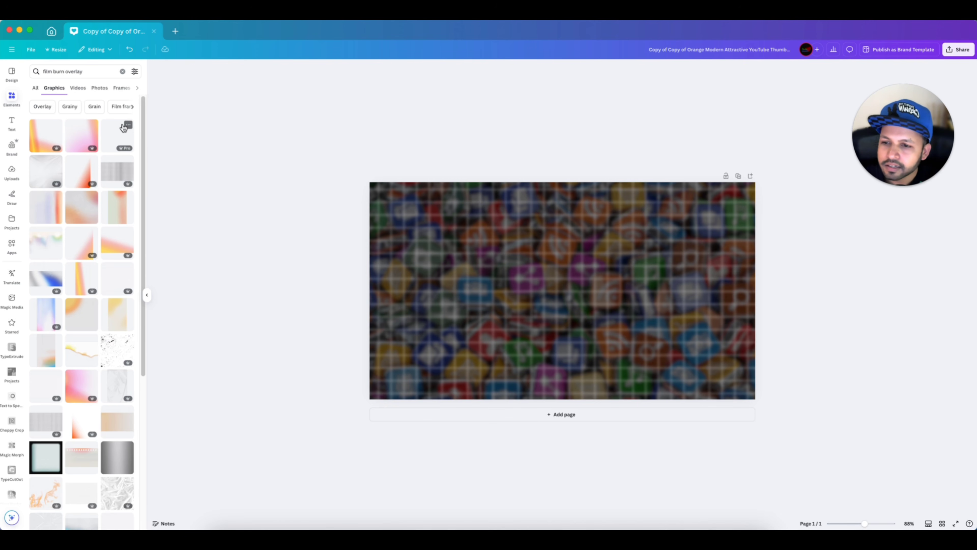
left_click(82, 314)
Step: Enlarge the film burn graphic beyond the page's width and position it so that its orange glow fills the page's upper-left corner
left_click_drag(604, 270, 540, 266)
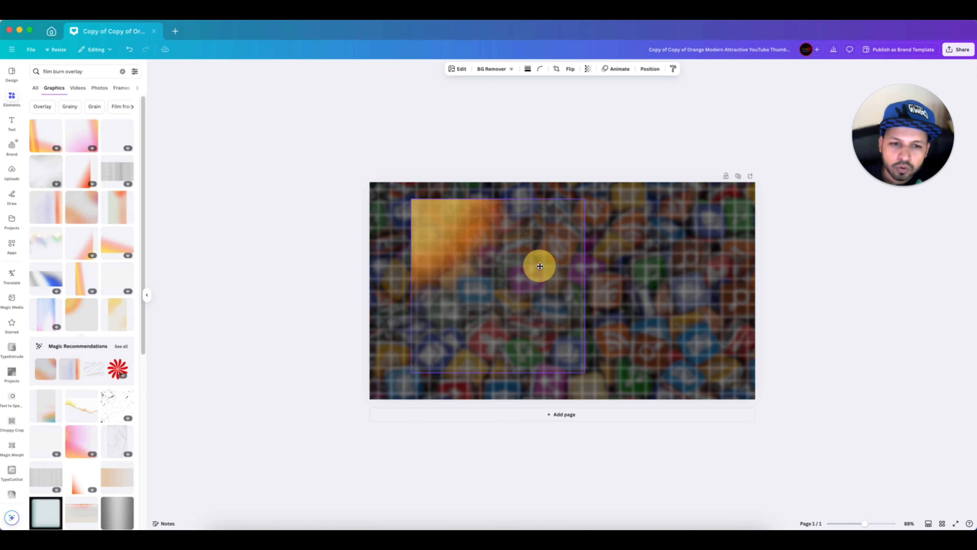
scroll(539, 266, "up", 5)
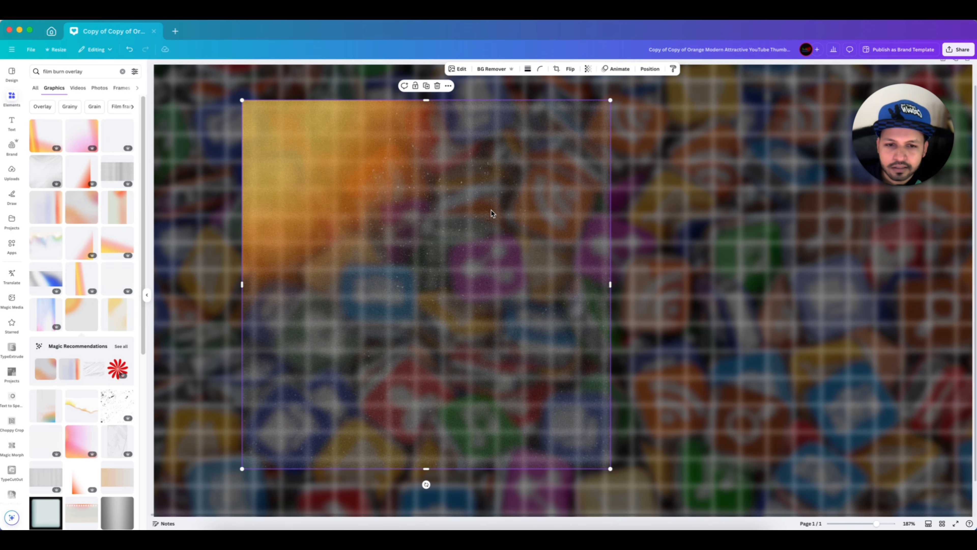
scroll(425, 274, "down", 5)
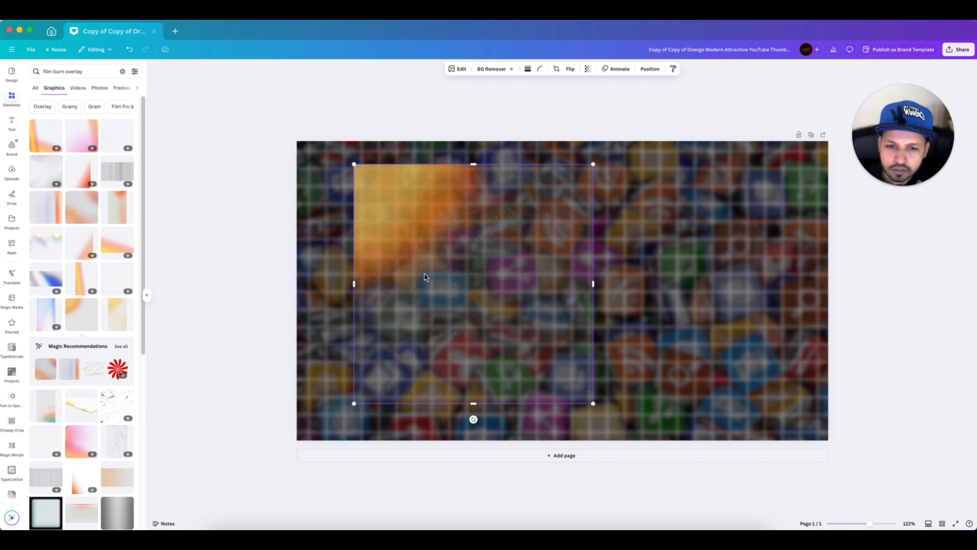
left_click_drag(595, 404, 921, 430)
left_click_drag(743, 437, 628, 306)
left_click_drag(654, 447, 968, 498)
scroll(799, 376, "down", 3)
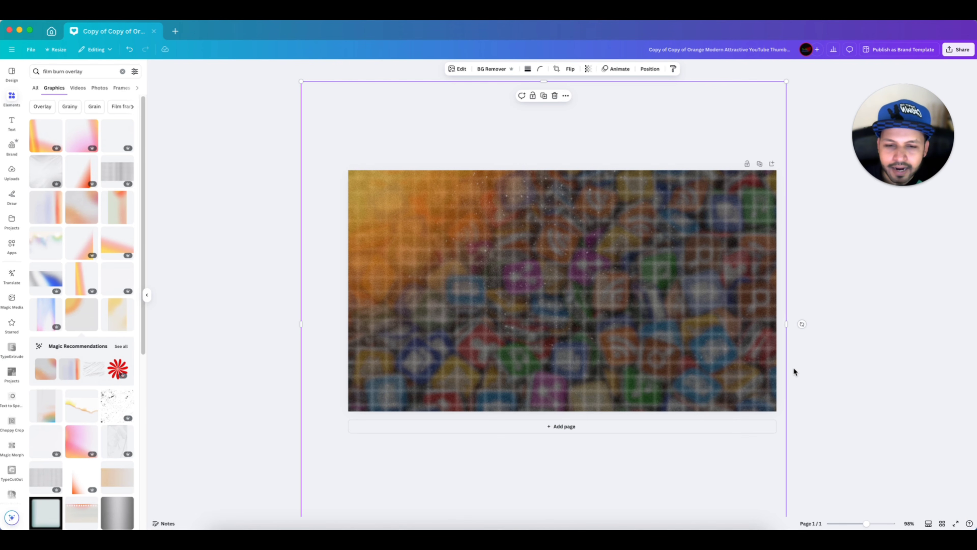
left_click_drag(417, 252, 380, 214)
scroll(664, 367, "down", 3)
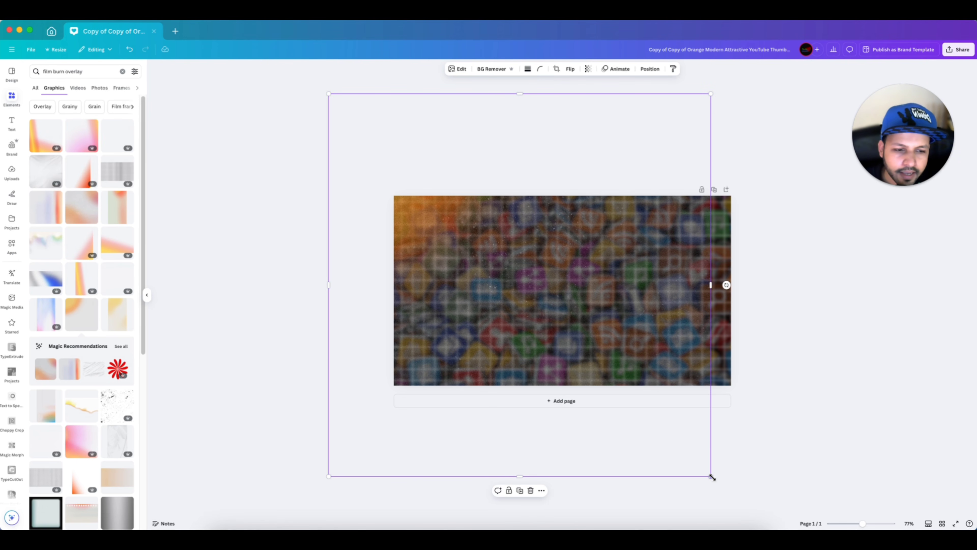
left_click_drag(708, 476, 756, 489)
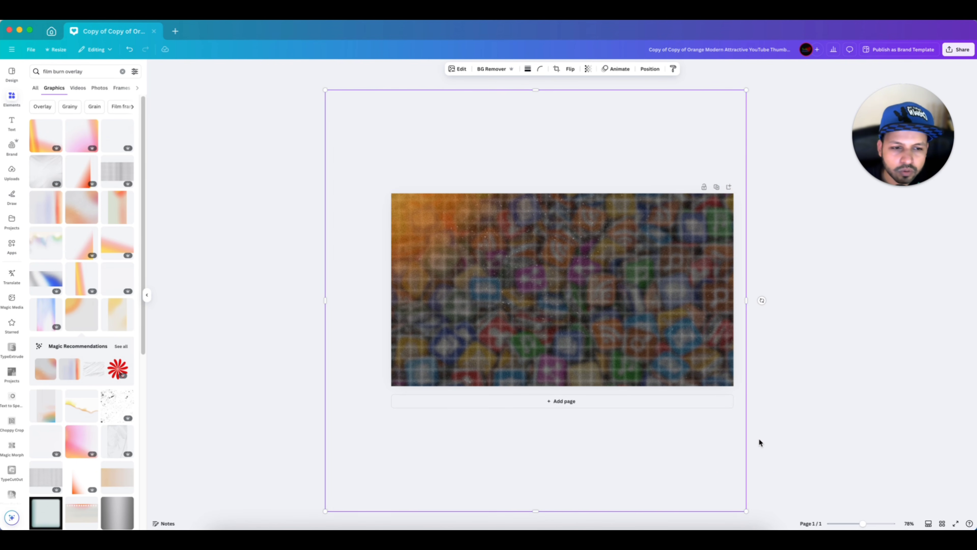
scroll(757, 438, "up", 5)
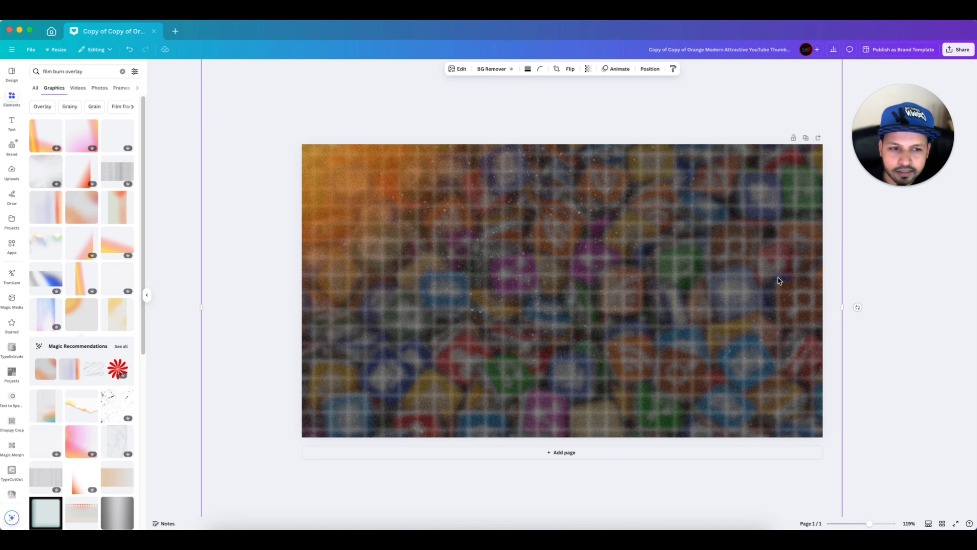
left_click(870, 286)
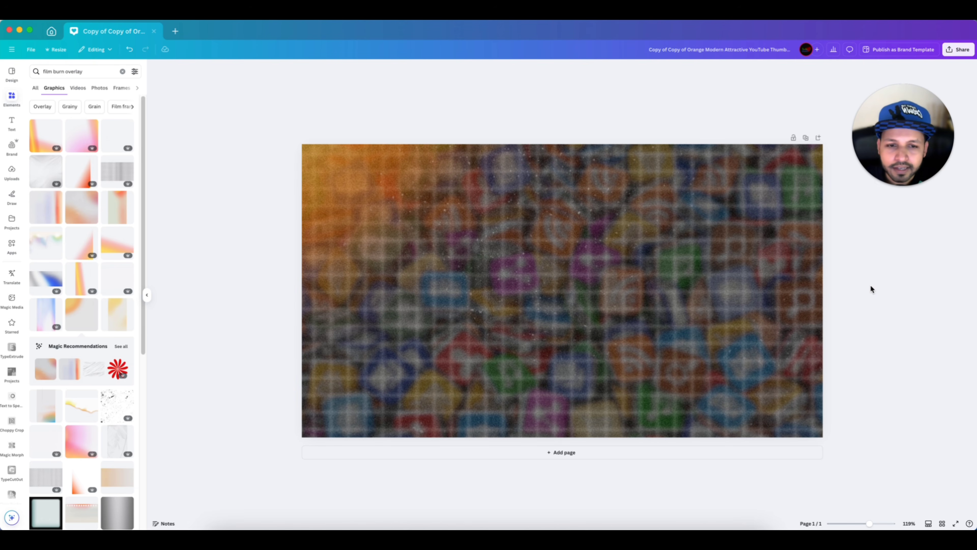
scroll(870, 284, "down", 3)
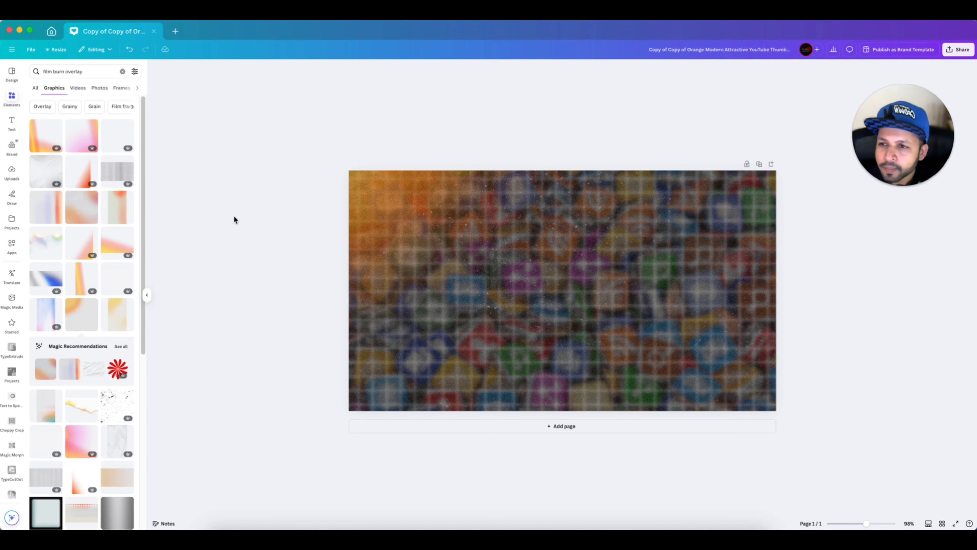
Step: Add the uploaded photo of the surprised woman in the blue hoodie to the page and remove its pink background
left_click(11, 171)
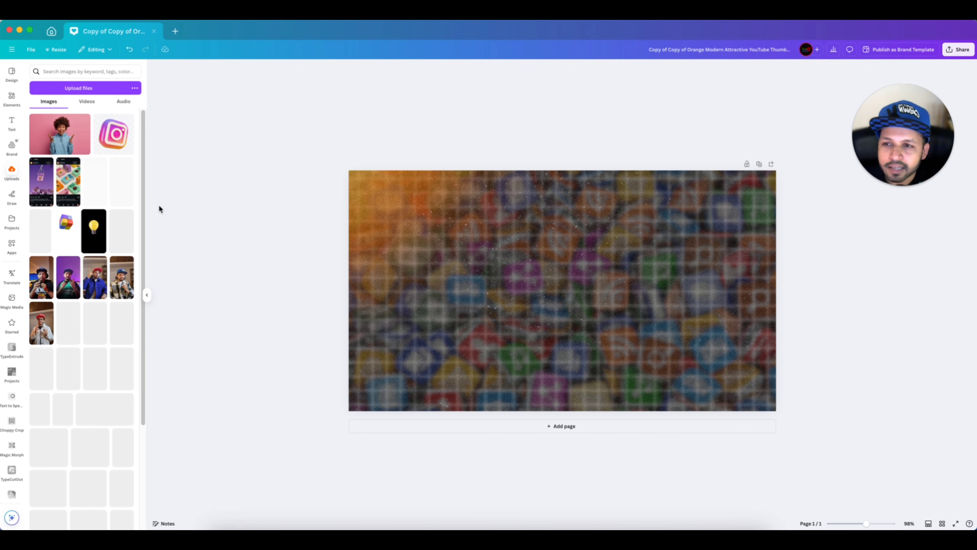
left_click(60, 133)
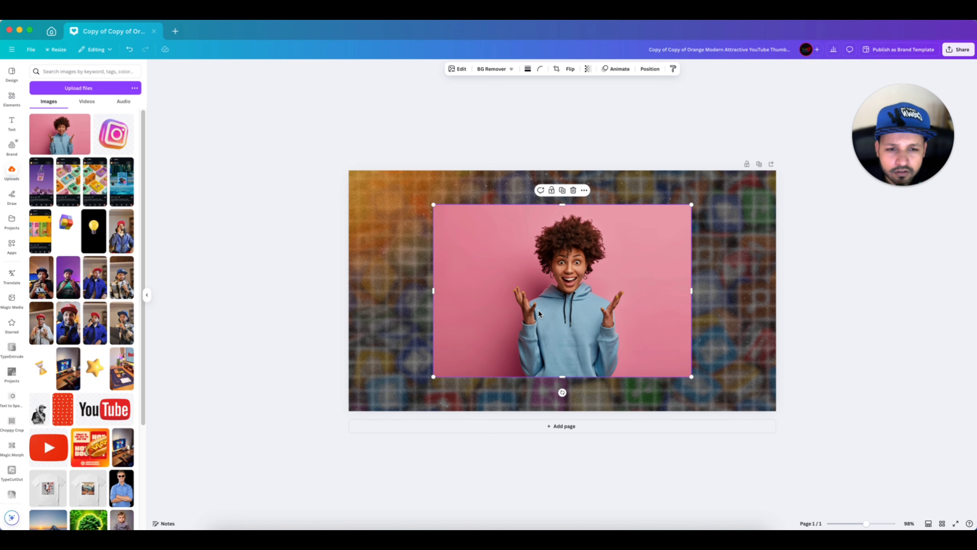
scroll(538, 310, "up", 5)
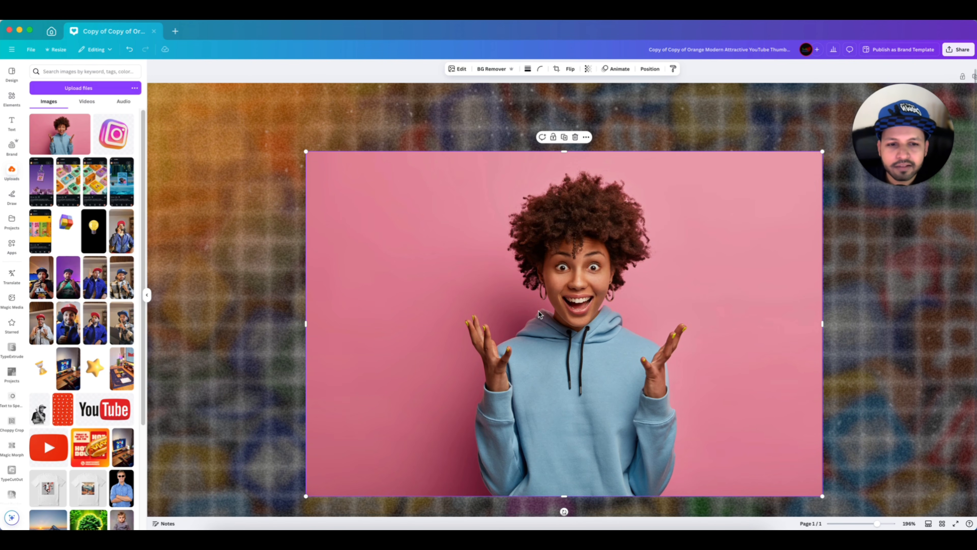
left_click(495, 69)
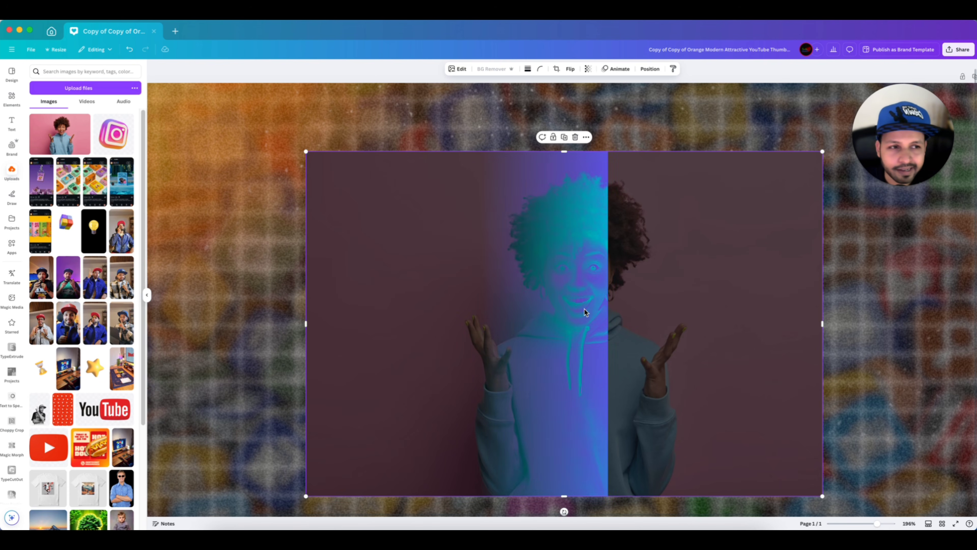
scroll(594, 307, "down", 2)
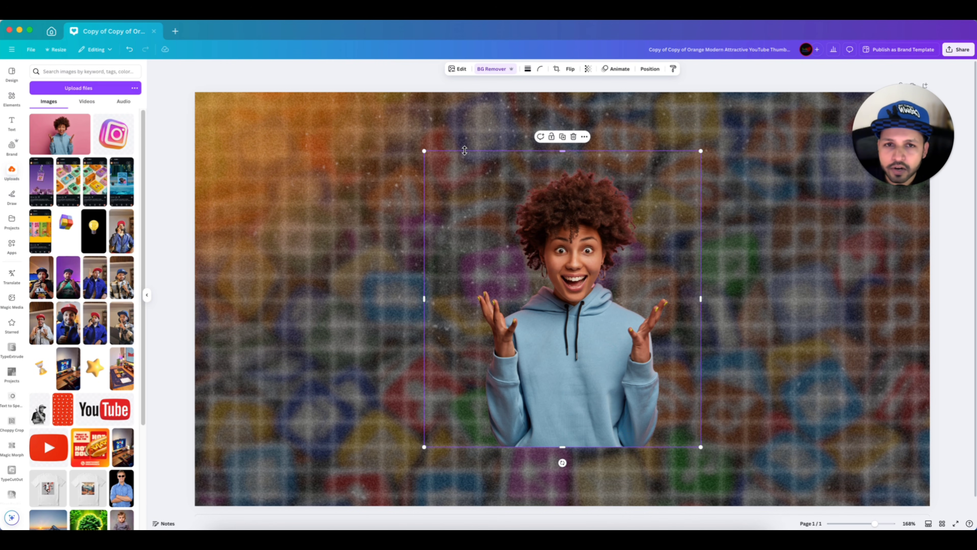
Step: Adjust the woman cutout's light, setting both brightness and contrast to 10
left_click(459, 69)
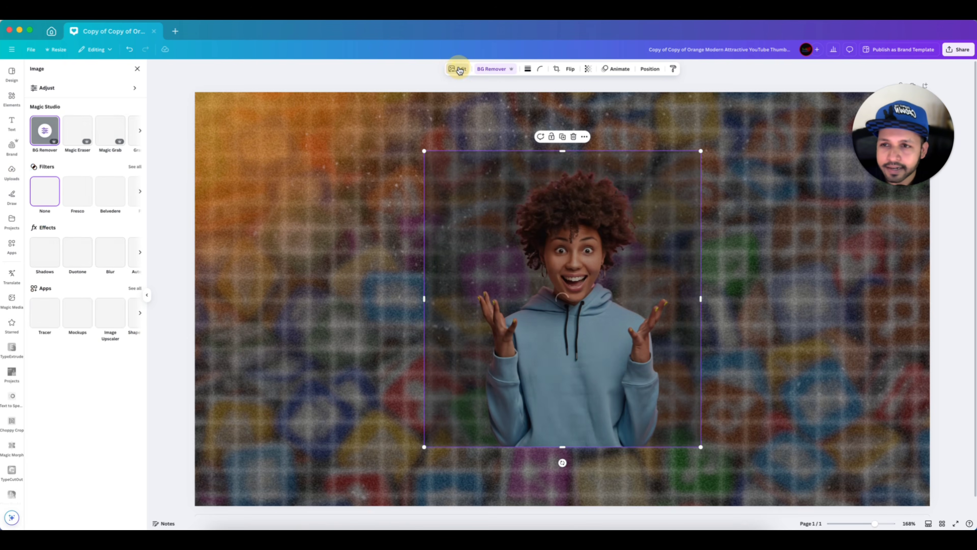
left_click(135, 88)
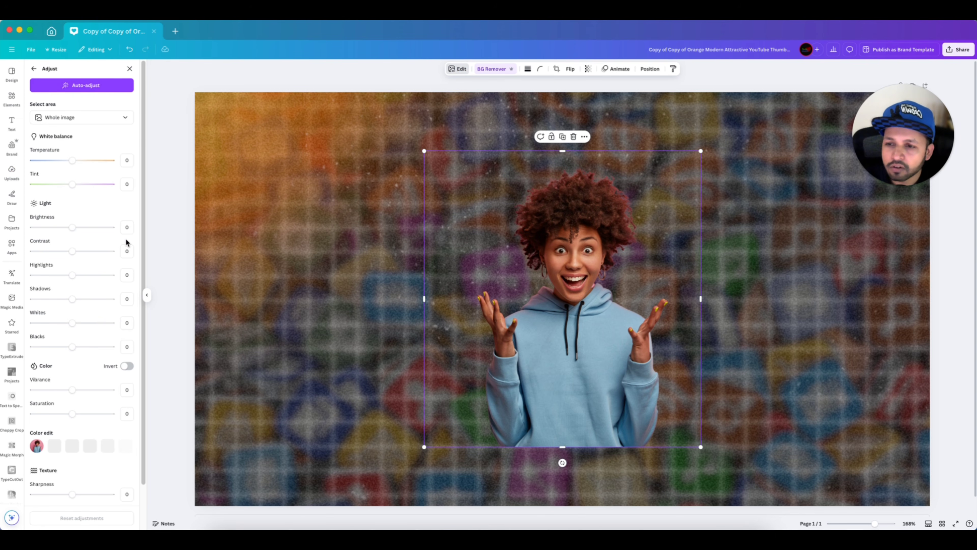
left_click(73, 228)
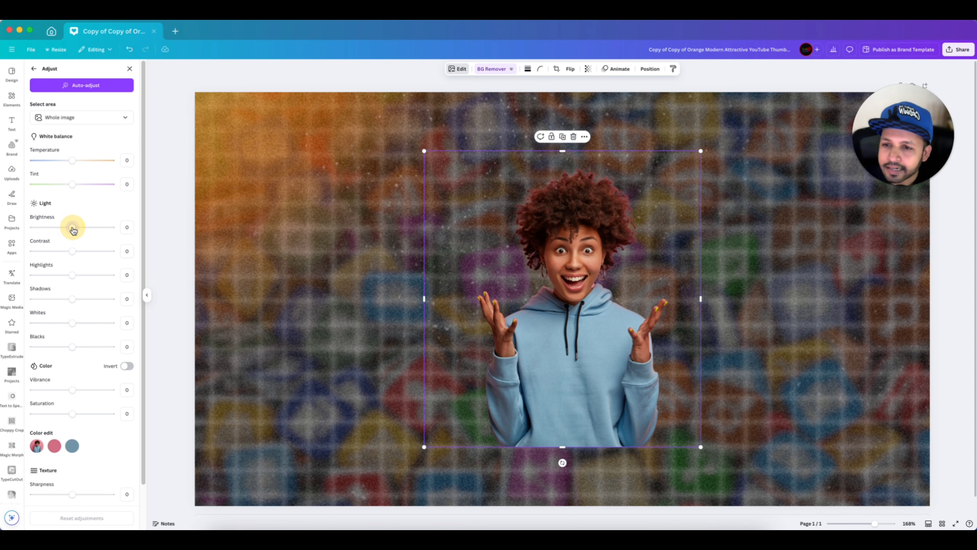
left_click_drag(73, 231, 78, 228)
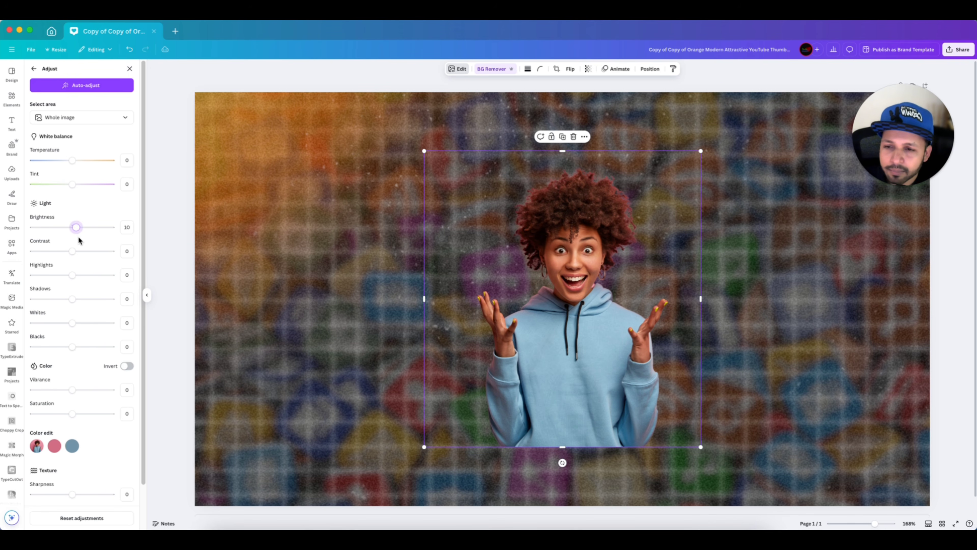
left_click_drag(74, 253, 78, 254)
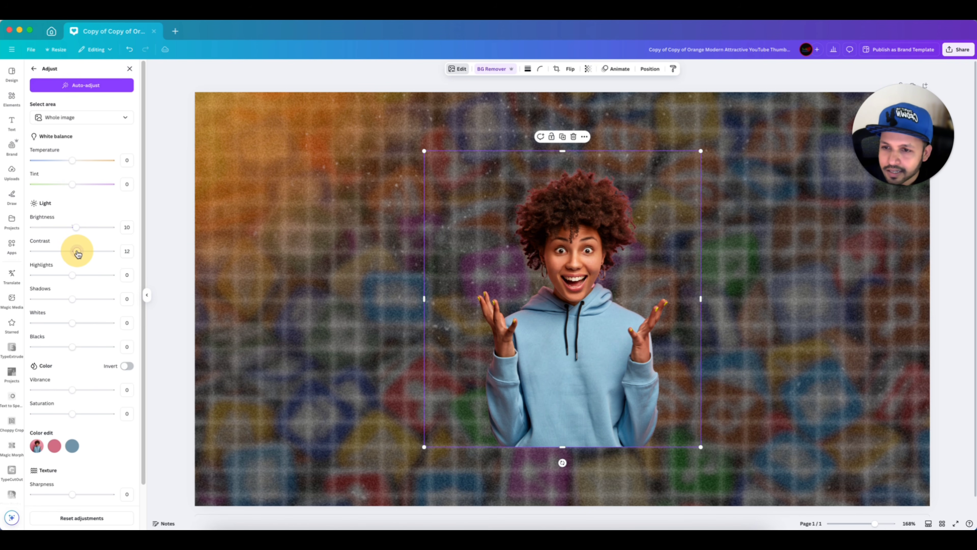
Step: Set the woman cutout's saturation to 15 and its vibrance to 5
scroll(76, 252, "down", 2)
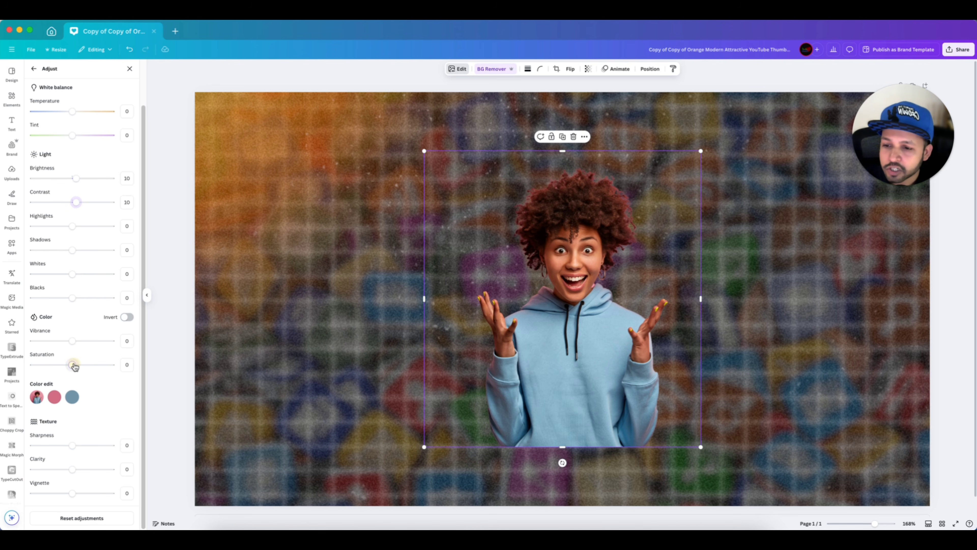
left_click_drag(75, 367, 79, 366)
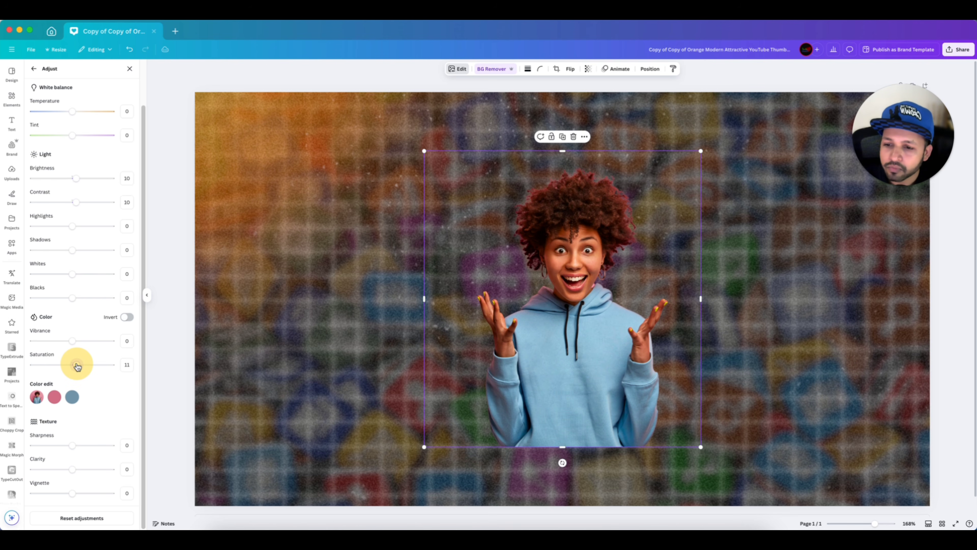
left_click_drag(78, 365, 74, 341)
scroll(576, 345, "down", 5)
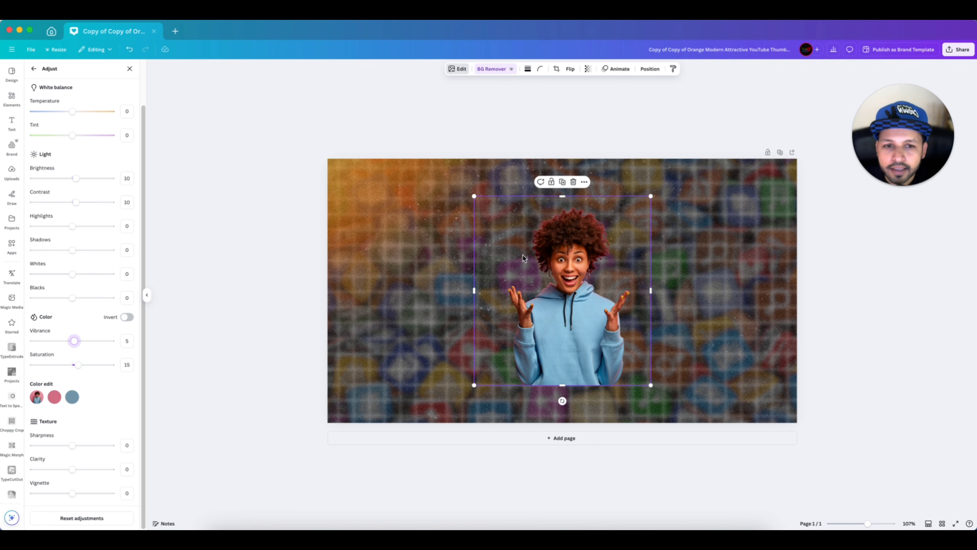
Step: Apply the Outline shadow effect to the woman cutout and set the outline color to white (#FFFFFF)
left_click(459, 70)
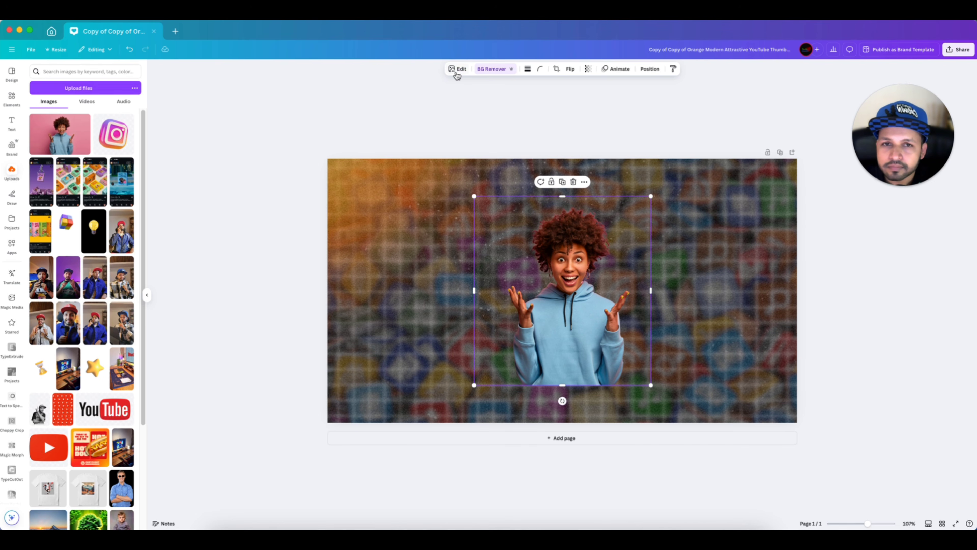
left_click(456, 74)
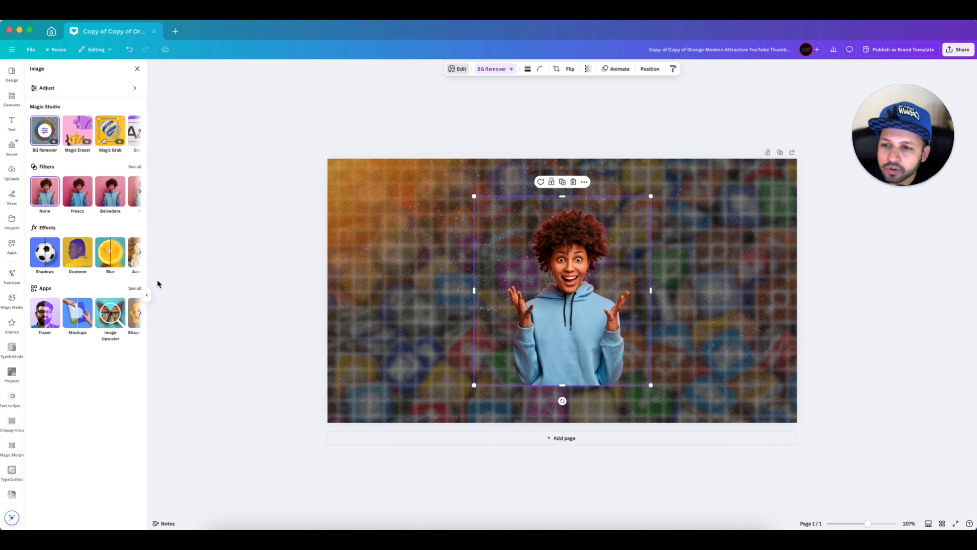
left_click(50, 261)
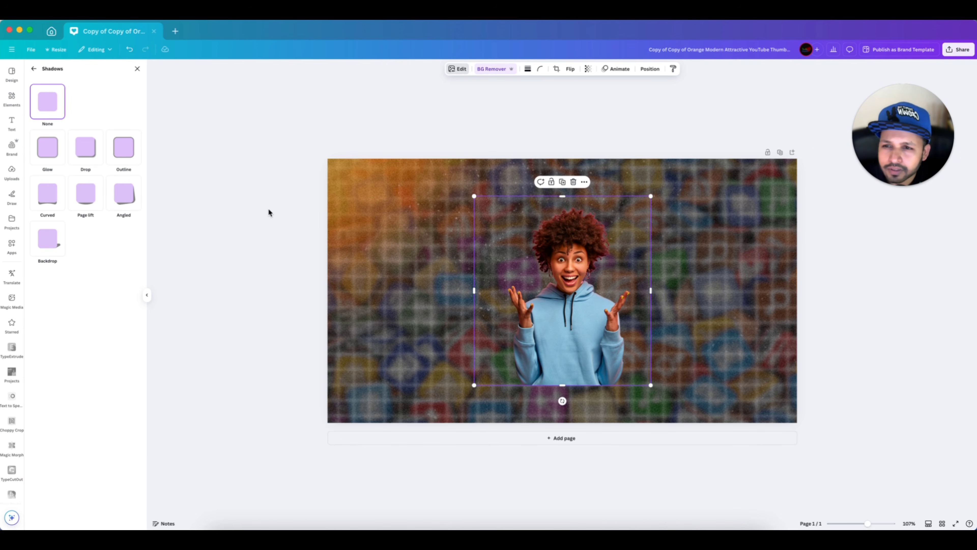
left_click(140, 158)
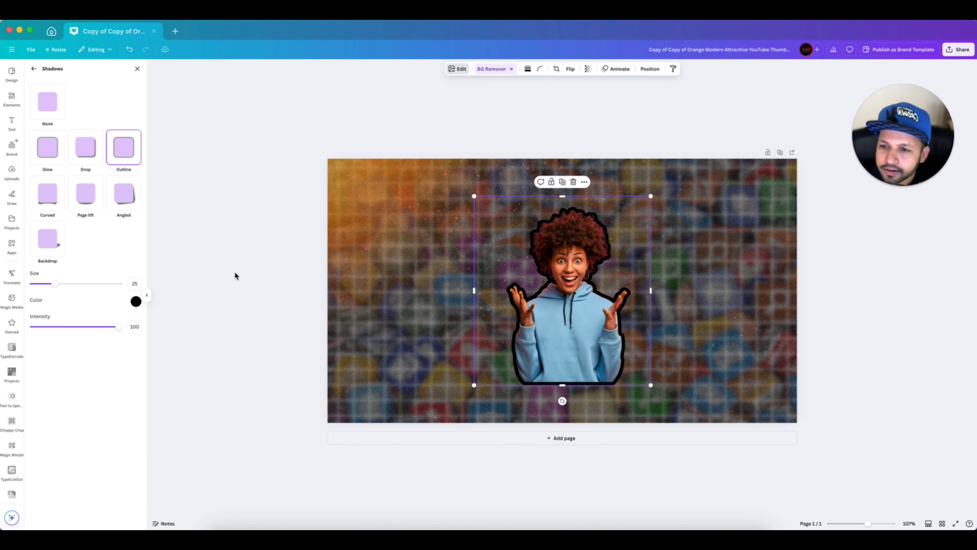
scroll(645, 294, "up", 5)
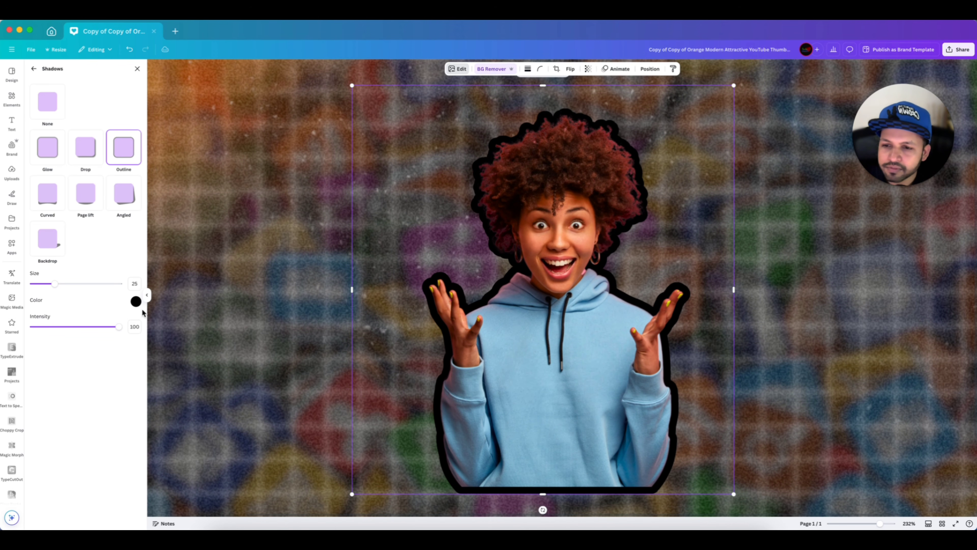
left_click(136, 302)
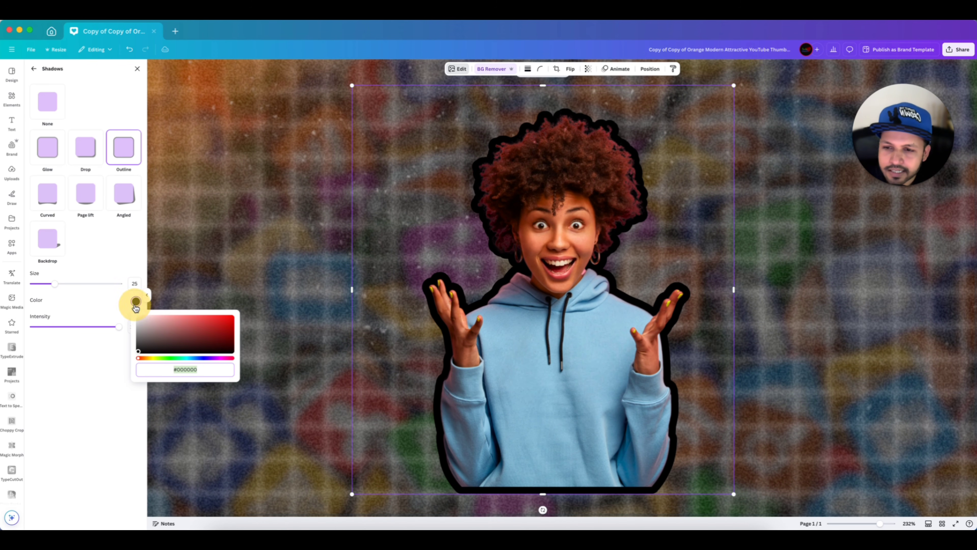
left_click_drag(139, 354, 120, 312)
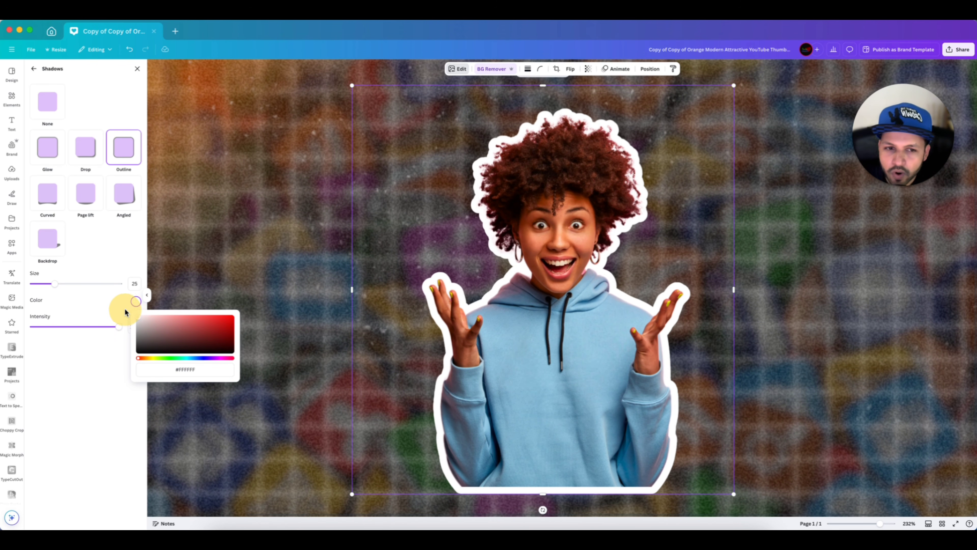
Step: Set the size of the woman cutout's white outline to 15
scroll(577, 280, "down", 1)
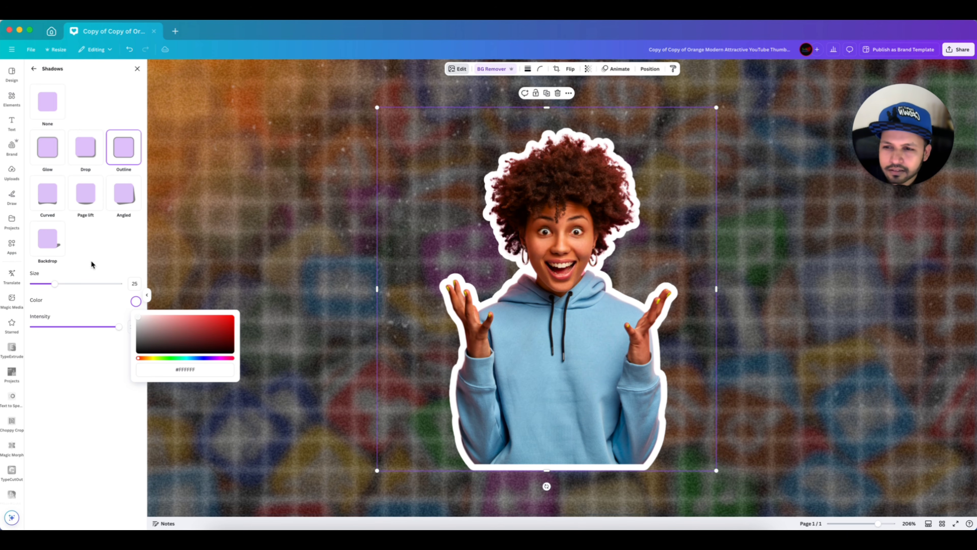
left_click(90, 279)
left_click_drag(55, 285, 42, 285)
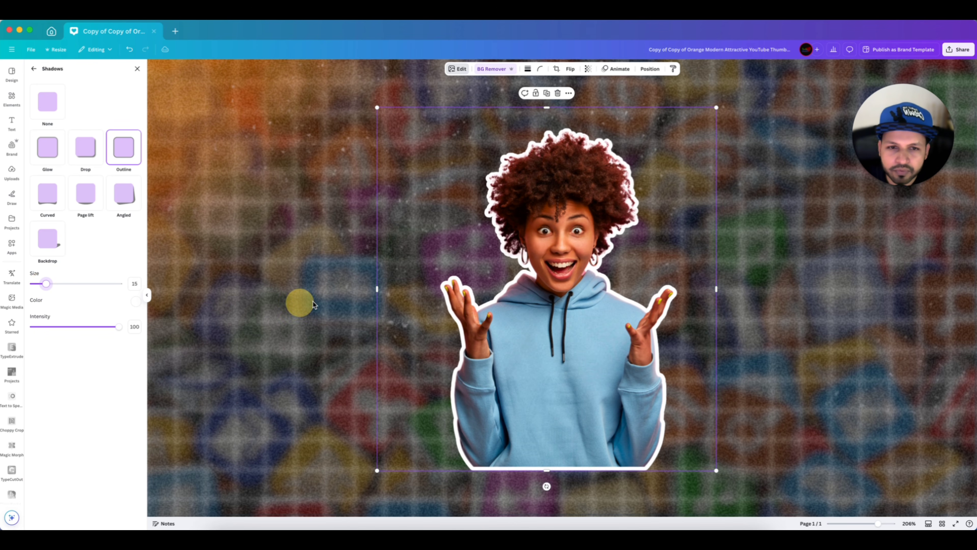
Step: Enlarge the woman cutout and center it horizontally, with her head near the page's top and her lower torso cropped by the bottom edge
scroll(314, 304, "down", 5)
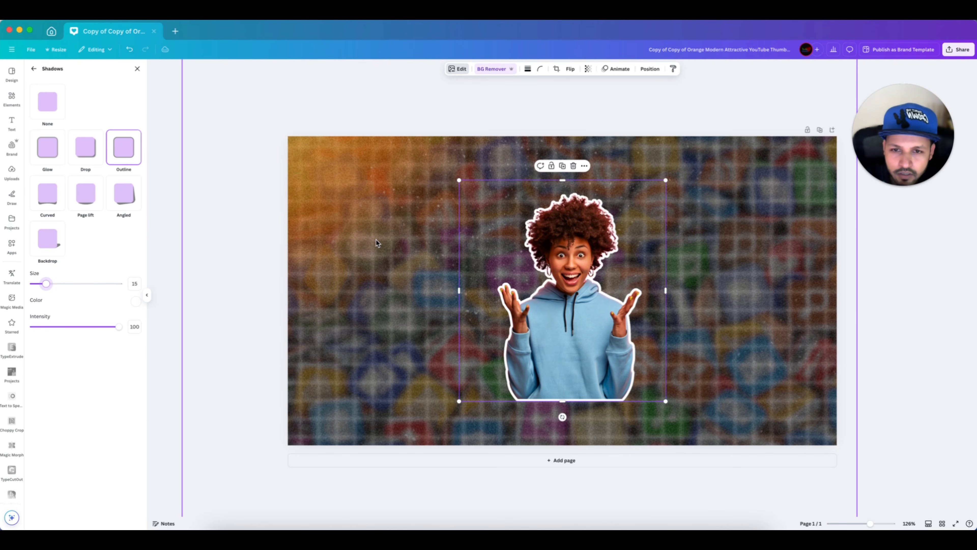
left_click(377, 243)
left_click(637, 255)
scroll(638, 256, "down", 2)
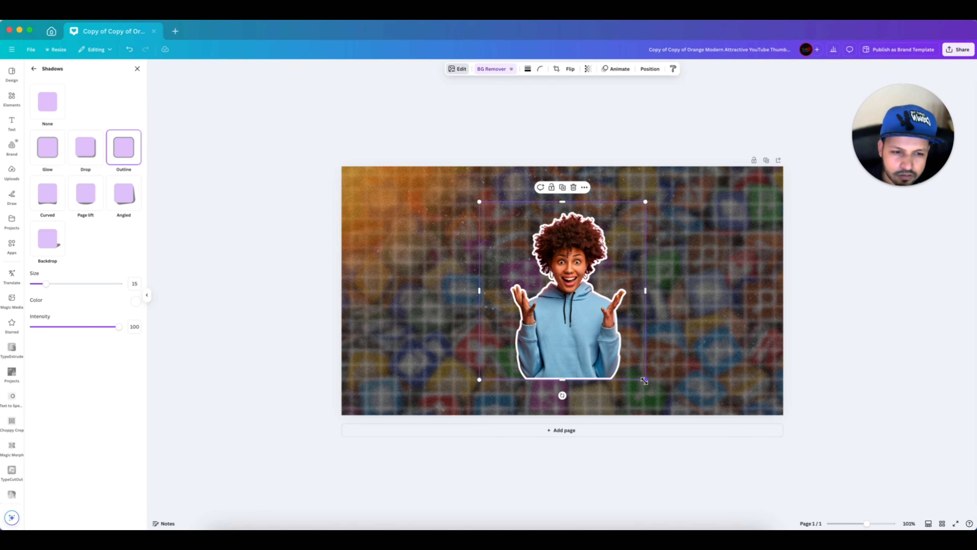
left_click_drag(645, 380, 816, 471)
left_click_drag(711, 387, 648, 355)
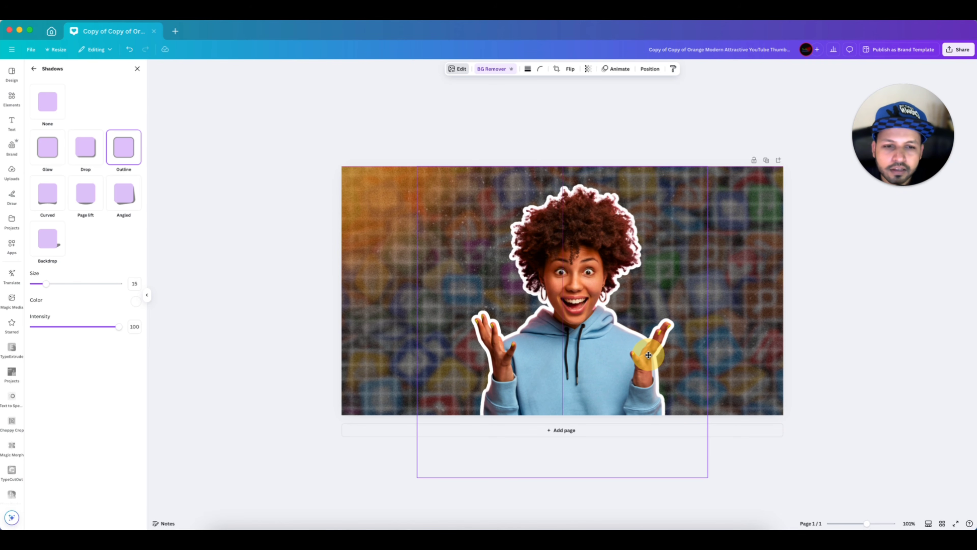
left_click_drag(648, 355, 648, 350)
key("Escape")
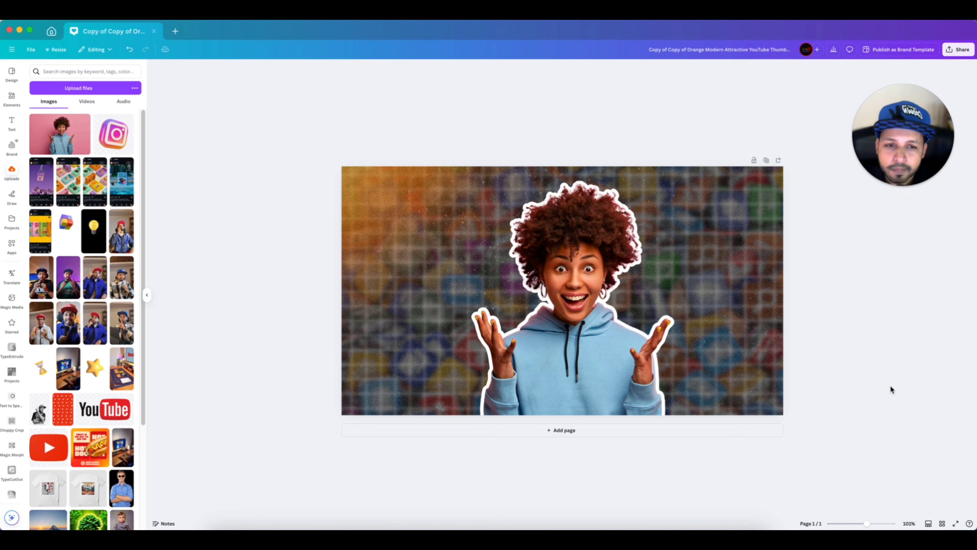
Step: Add a square shape to the page and fill it with black
scroll(890, 385, "up", 2)
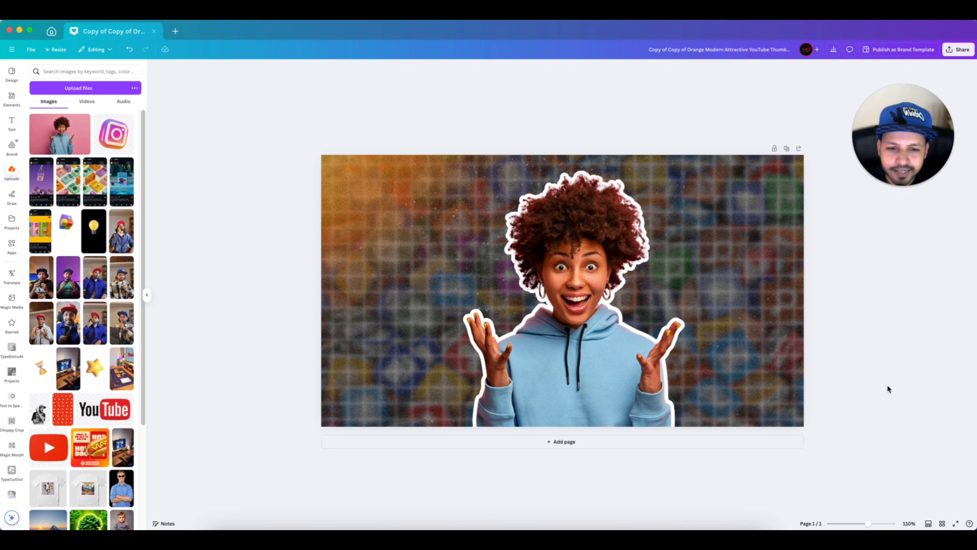
scroll(231, 334, "up", 1)
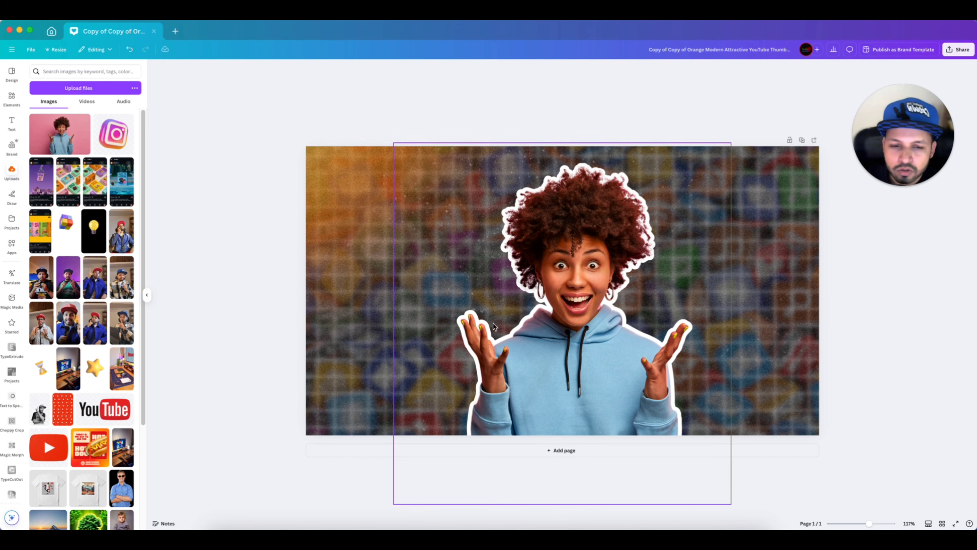
left_click(11, 97)
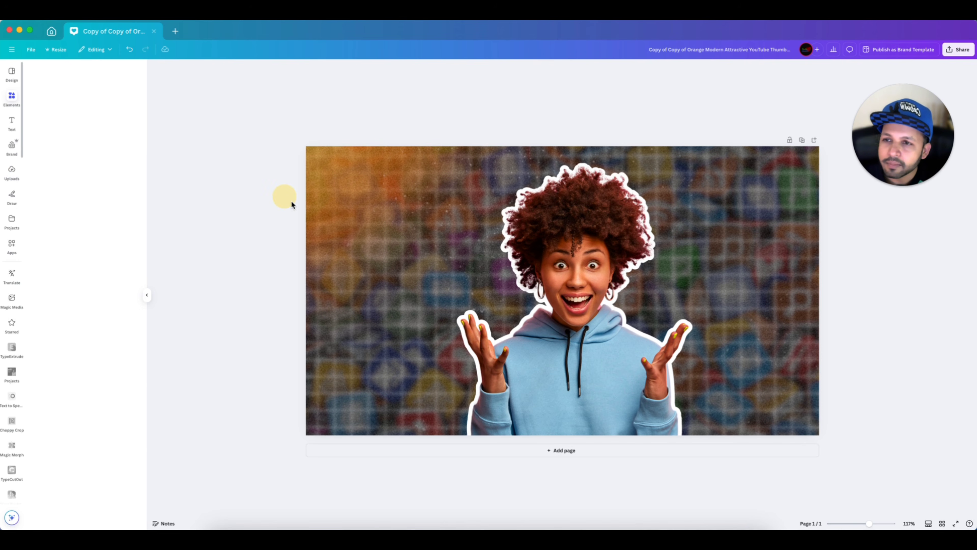
left_click(123, 71)
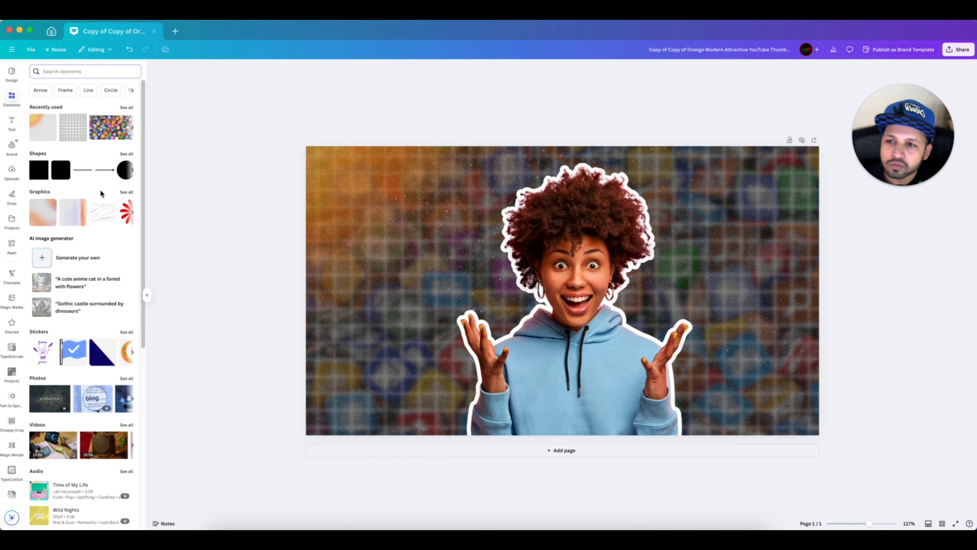
left_click(39, 169)
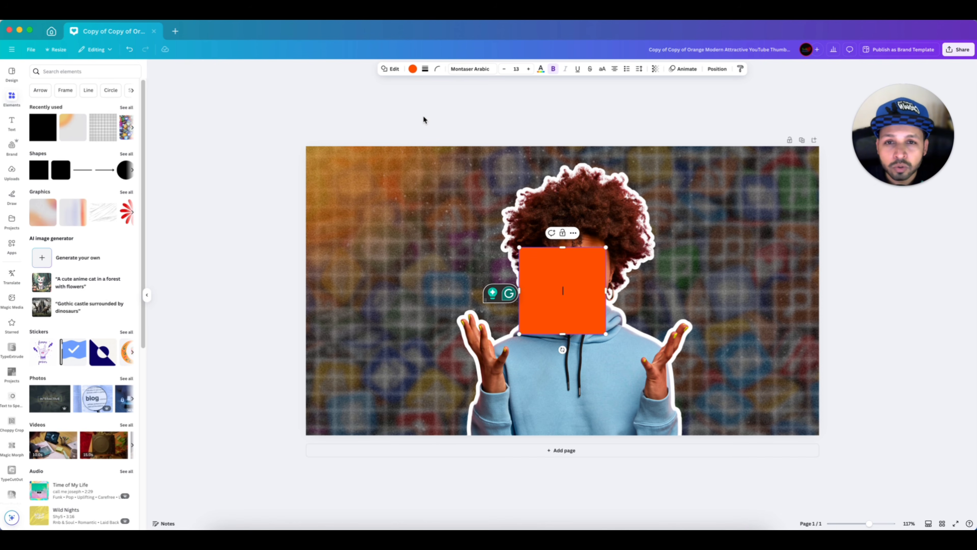
left_click(412, 68)
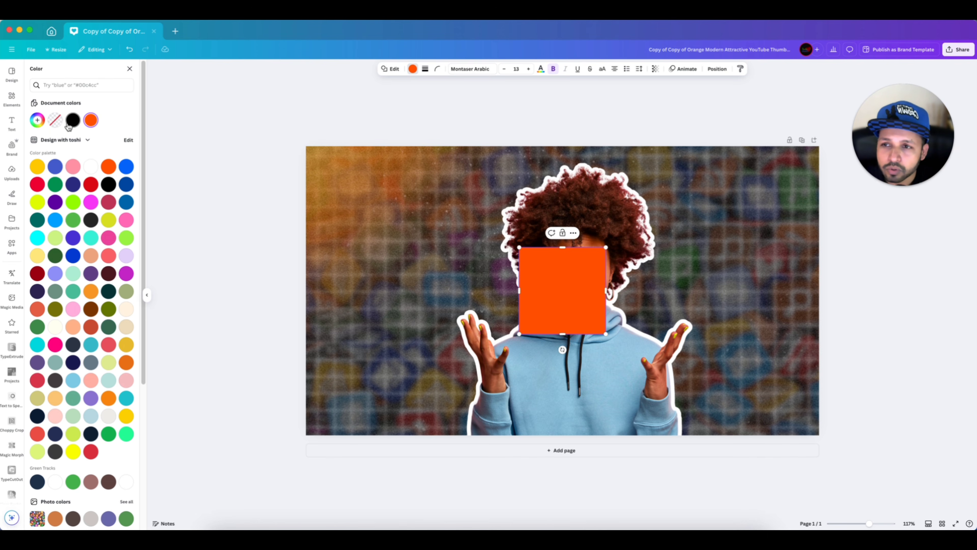
left_click(72, 120)
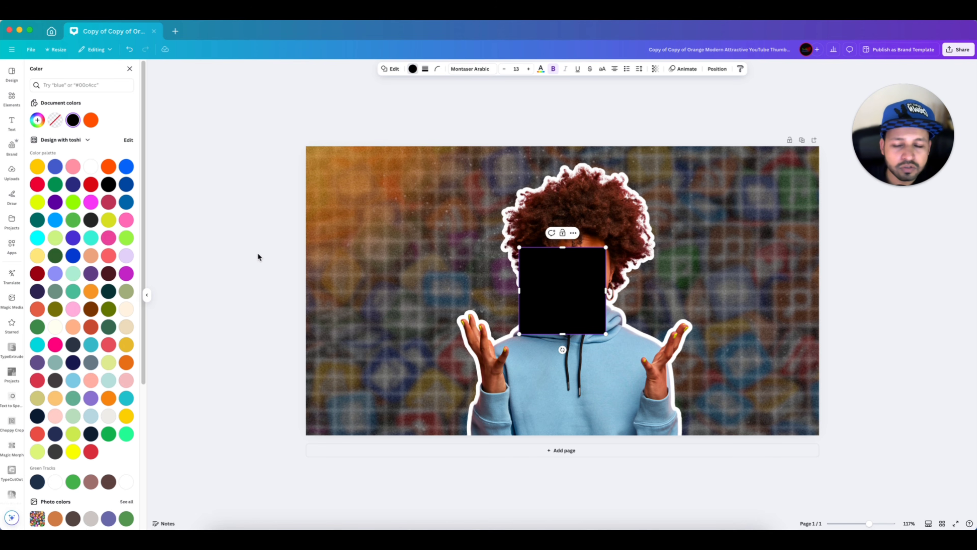
Step: Give the square a linear gradient fill from solid black to black (#000000) at 0% opacity
left_click(37, 121)
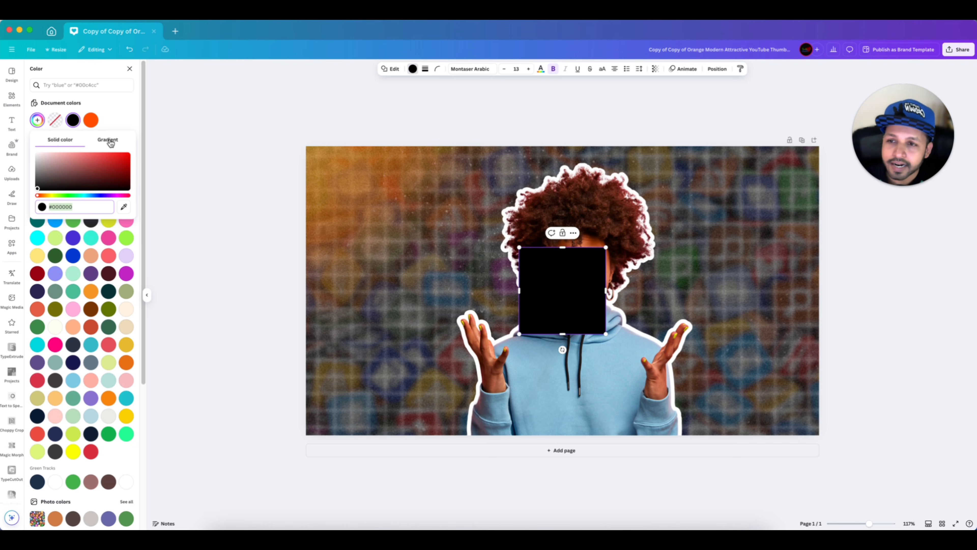
left_click(111, 142)
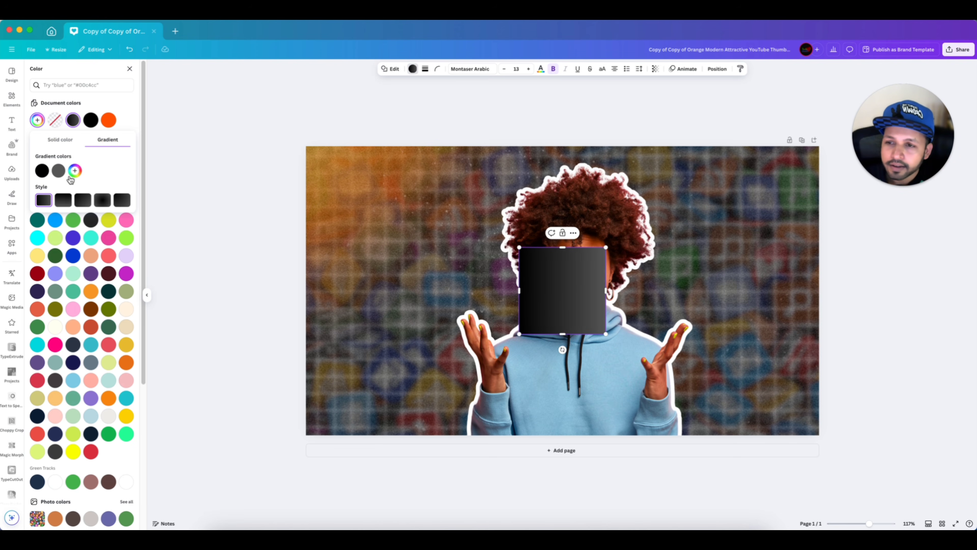
left_click(58, 172)
left_click_drag(61, 212, 59, 223)
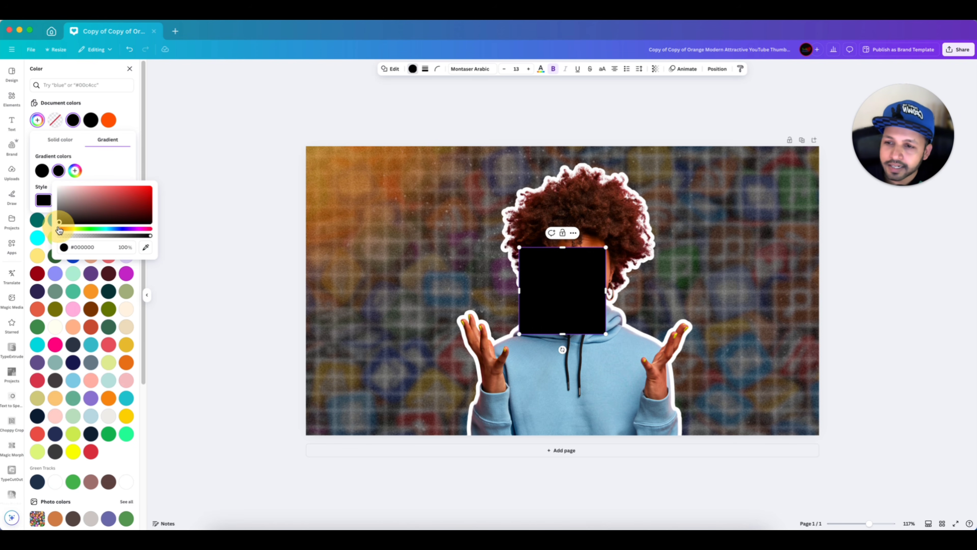
left_click(93, 169)
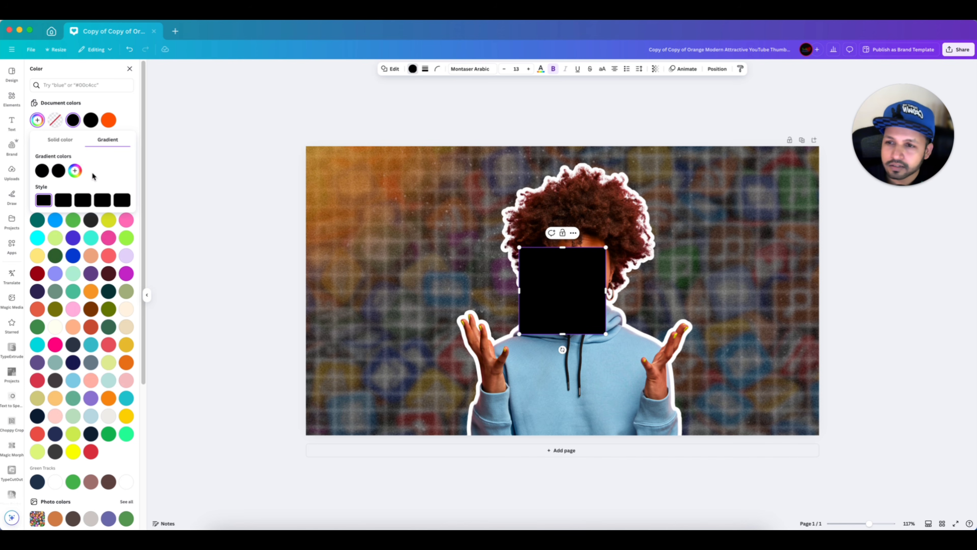
left_click(59, 173)
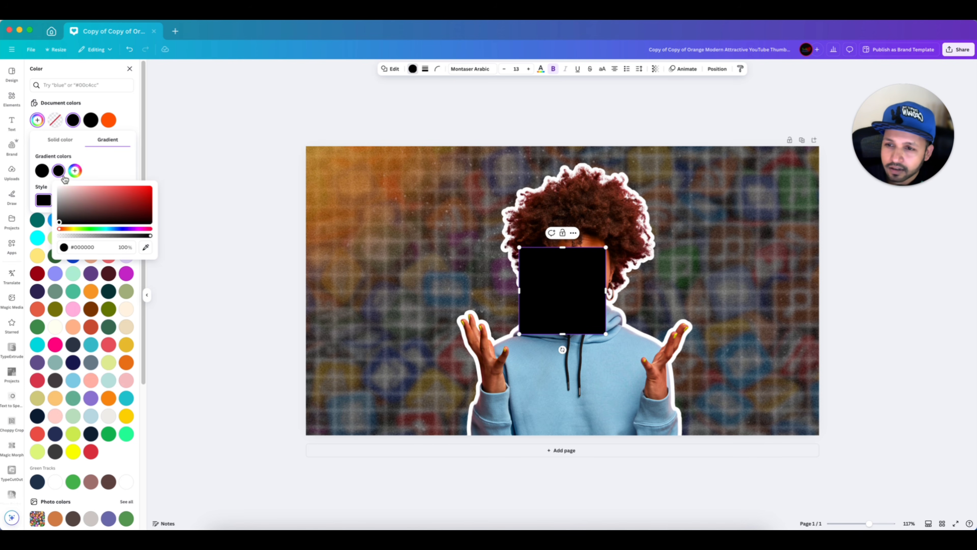
left_click_drag(104, 235, 54, 239)
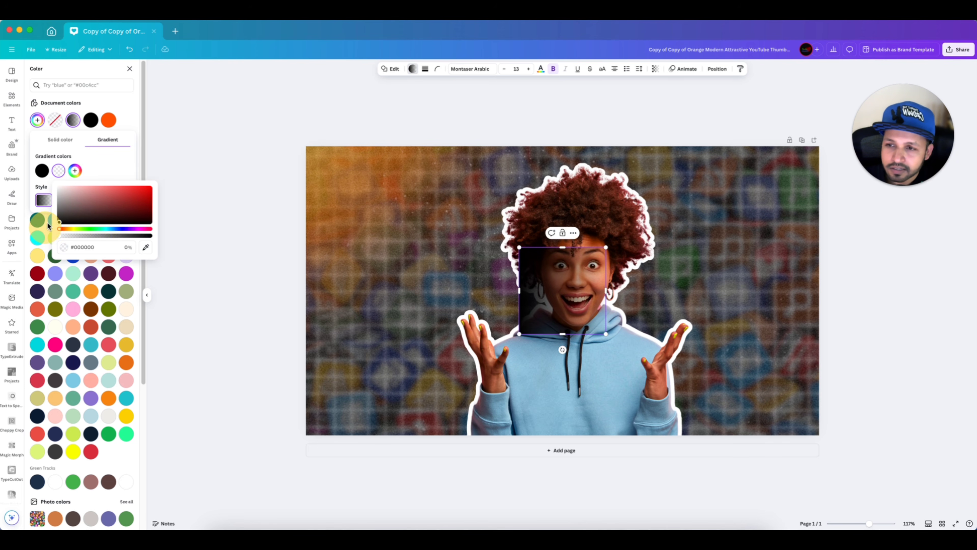
Step: Rotate the gradient square so its black side faces down and stretch it across the full width of the page's bottom edge
left_click_drag(571, 306, 537, 307)
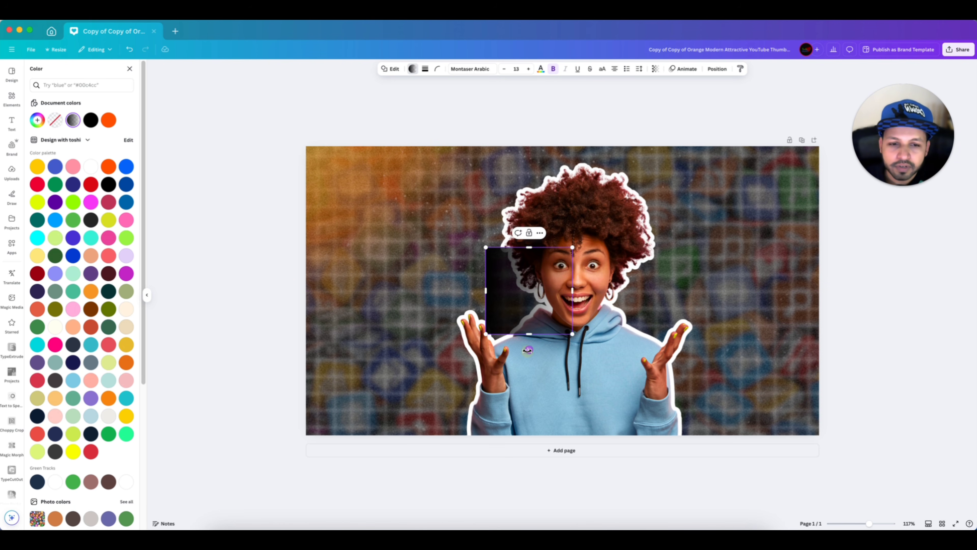
left_click_drag(528, 350, 833, 372)
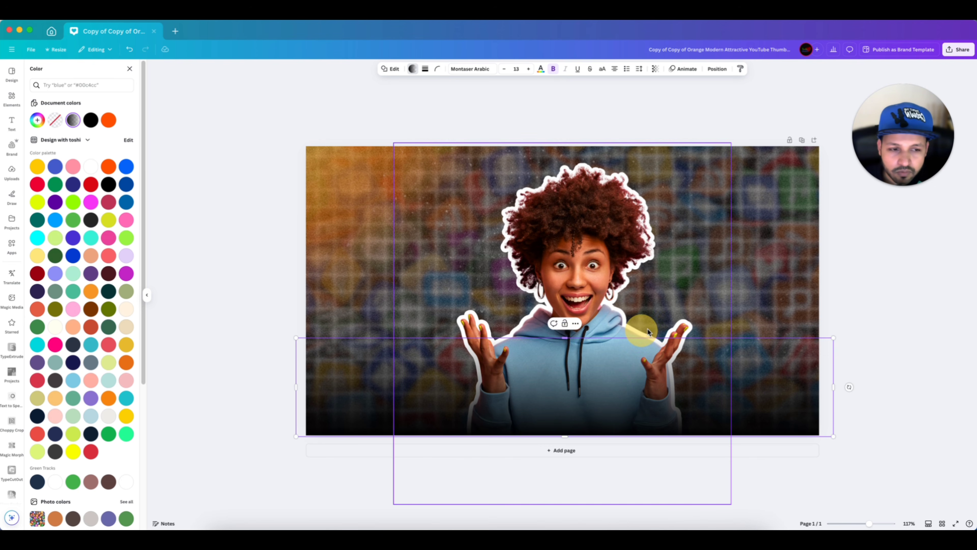
left_click(854, 340)
key("super+alt+0")
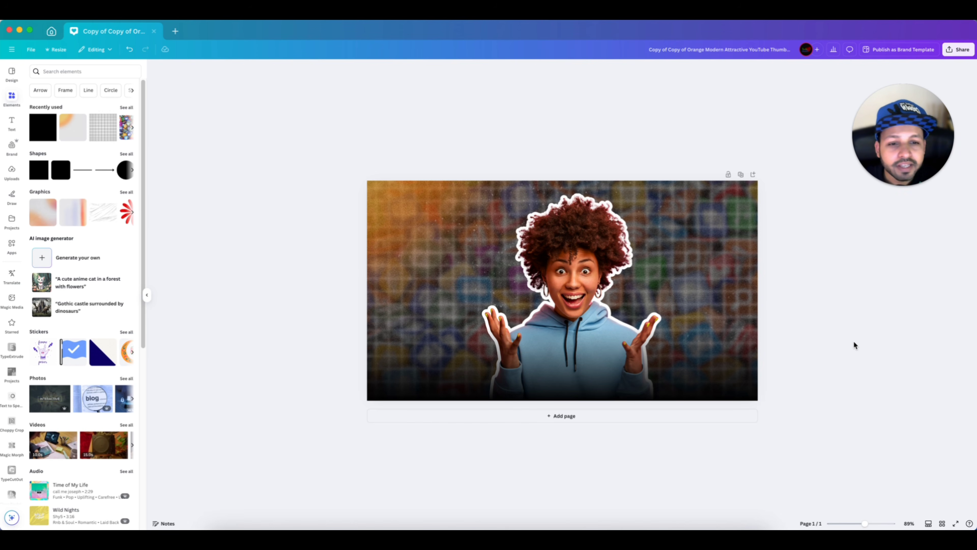
left_click(752, 352)
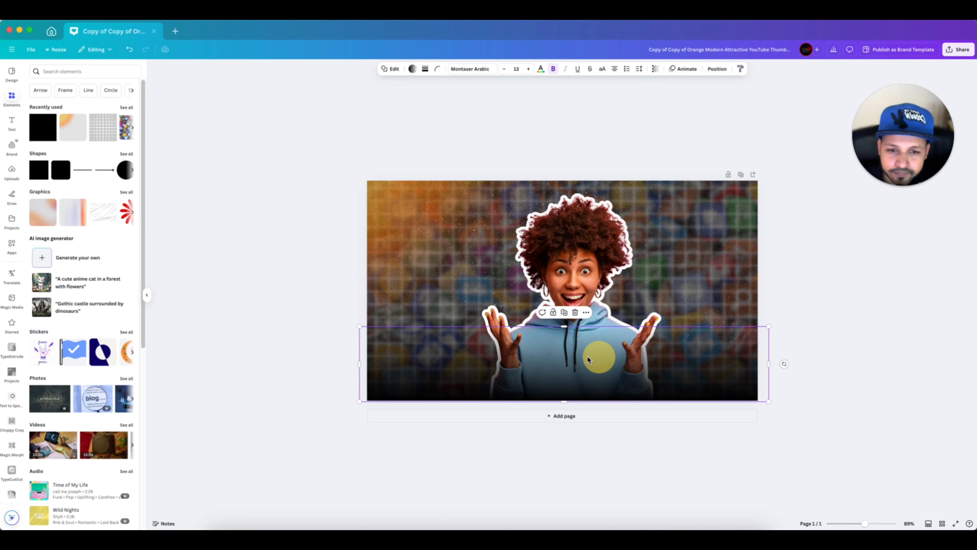
left_click(319, 326)
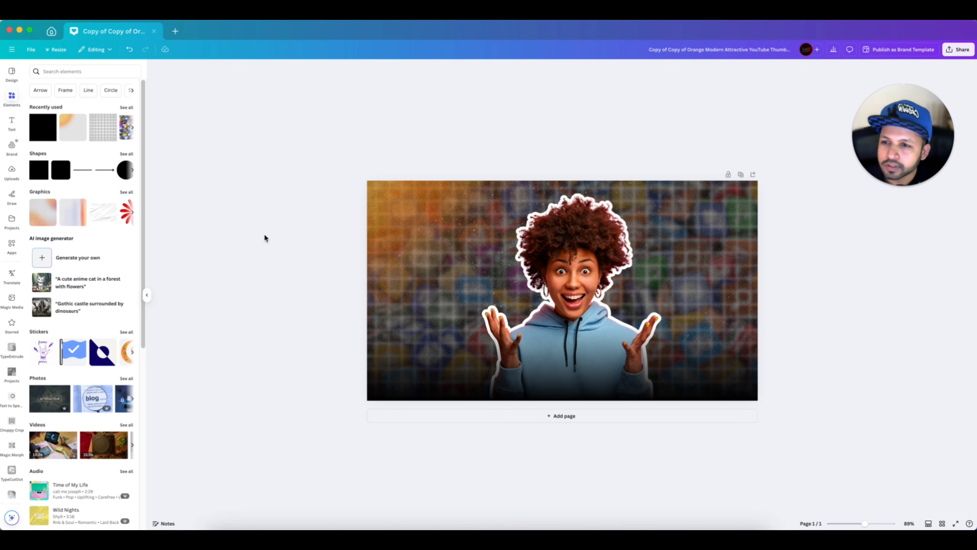
Step: Search the Canva apps for "text" and open the TypeGradient app
left_click(12, 245)
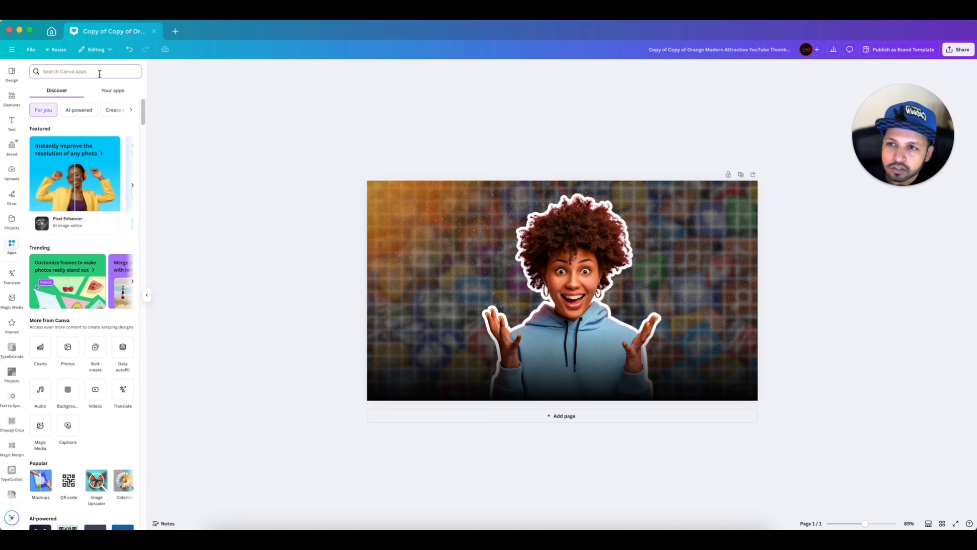
left_click(113, 90)
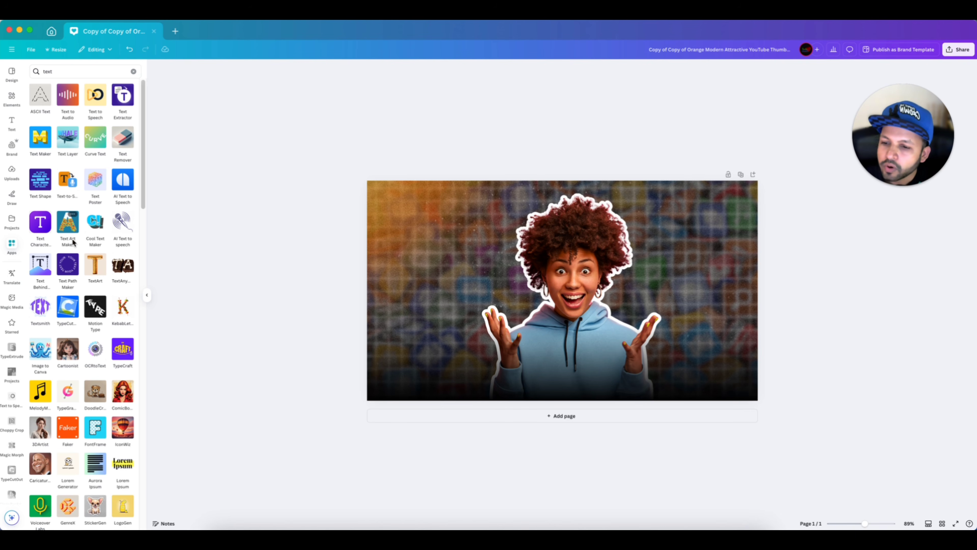
left_click(67, 395)
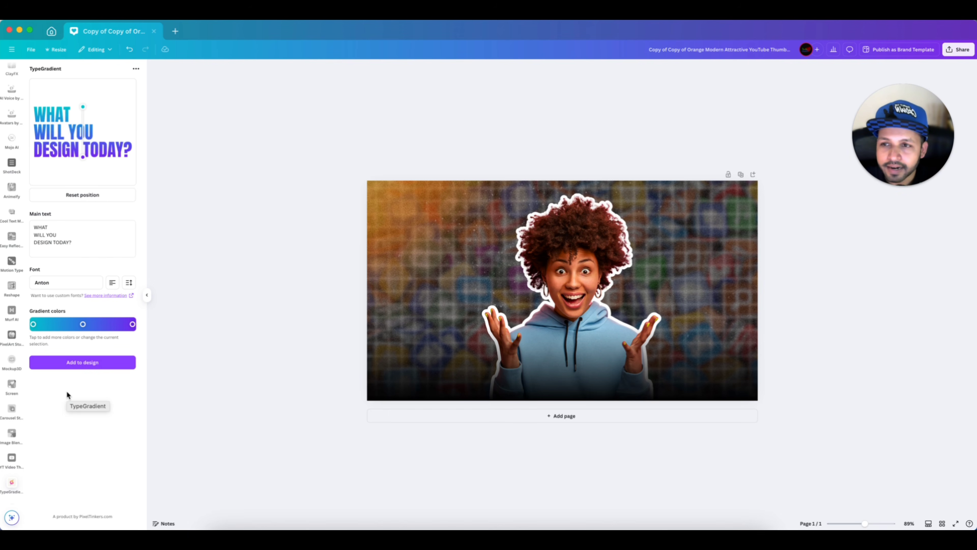
Step: Replace the main text in TypeGradient with "GROWTH STRATEGY"
left_click_drag(35, 227, 76, 242)
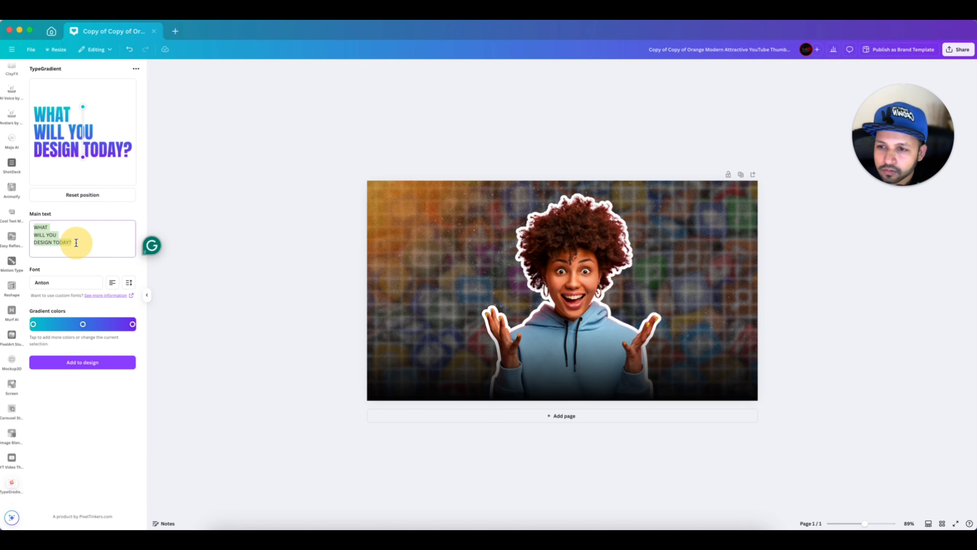
key("BackSpace")
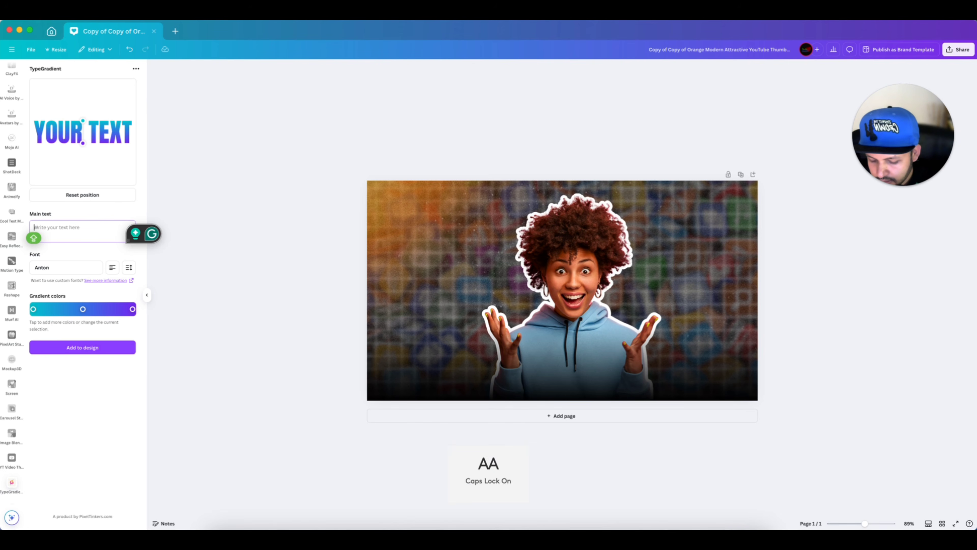
type("GROWTH STRATEGY")
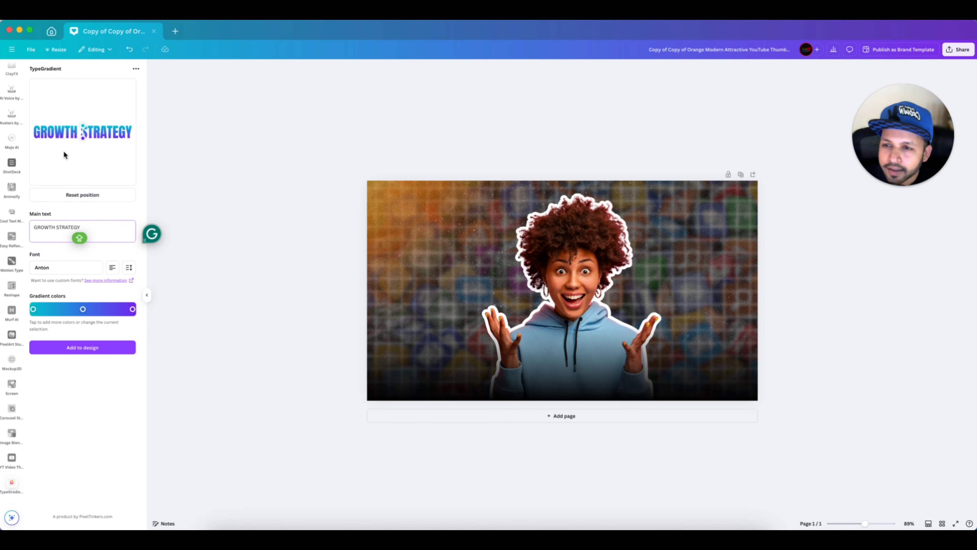
left_click(96, 226)
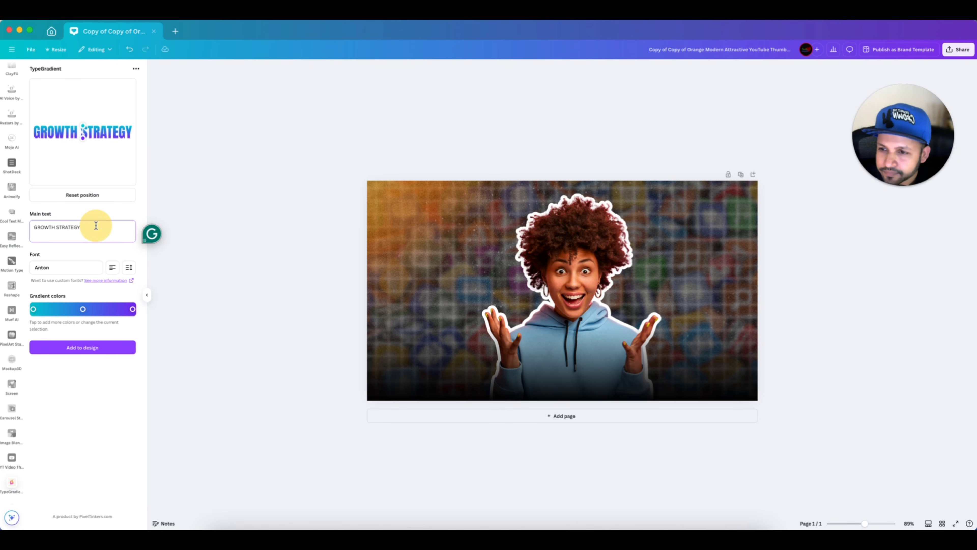
left_click(73, 267)
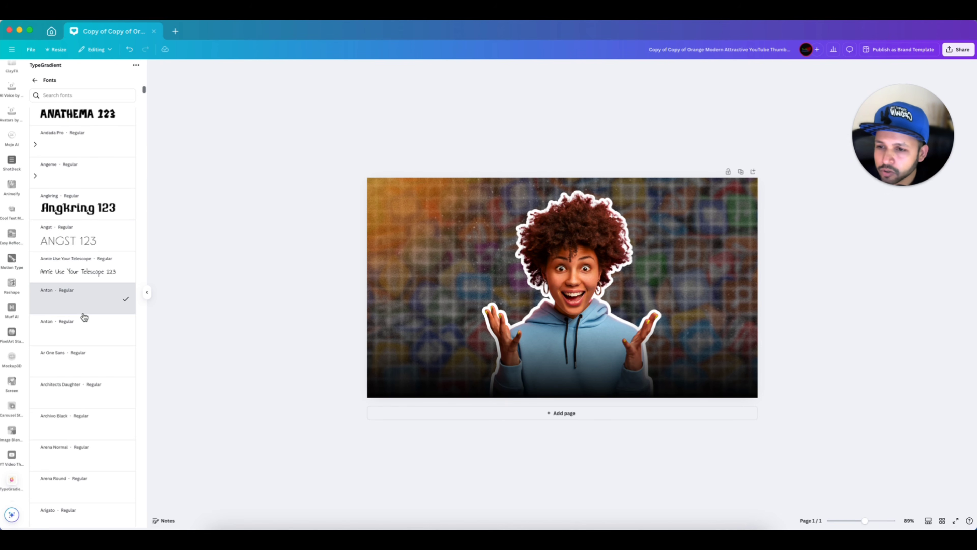
scroll(80, 314, "down", 5)
scroll(115, 301, "up", 12)
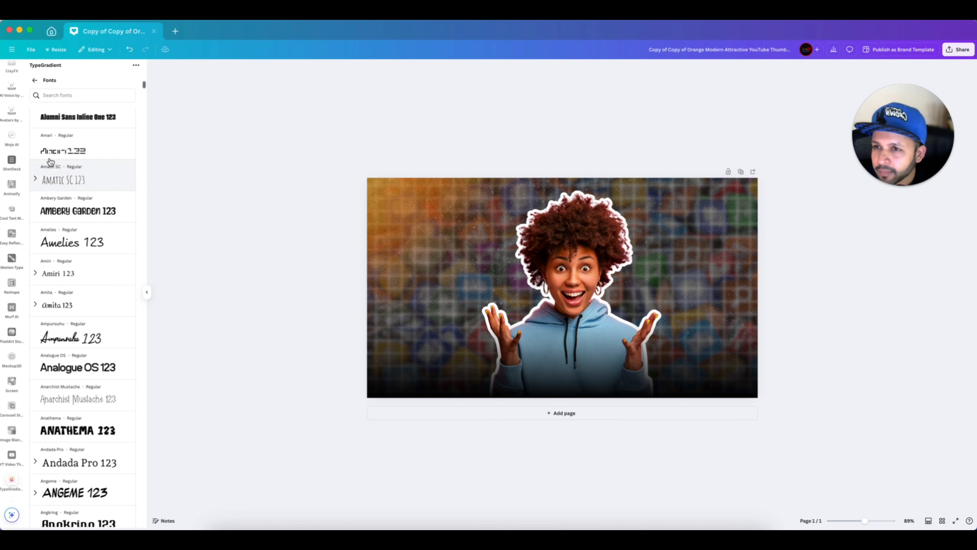
left_click(35, 81)
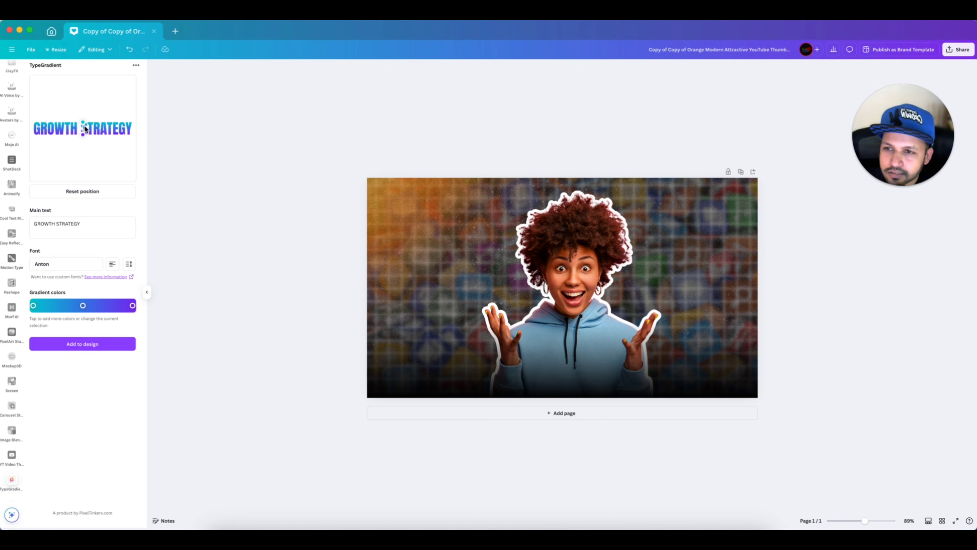
Step: Set the first gradient colour of the text to bright orange #ff9900 and copy its hex code
left_click(34, 306)
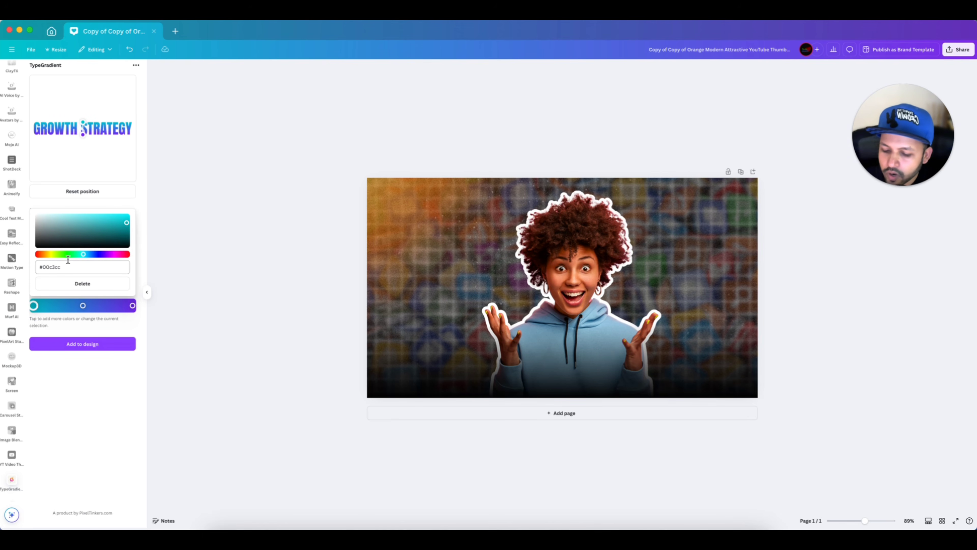
left_click_drag(83, 255, 45, 255)
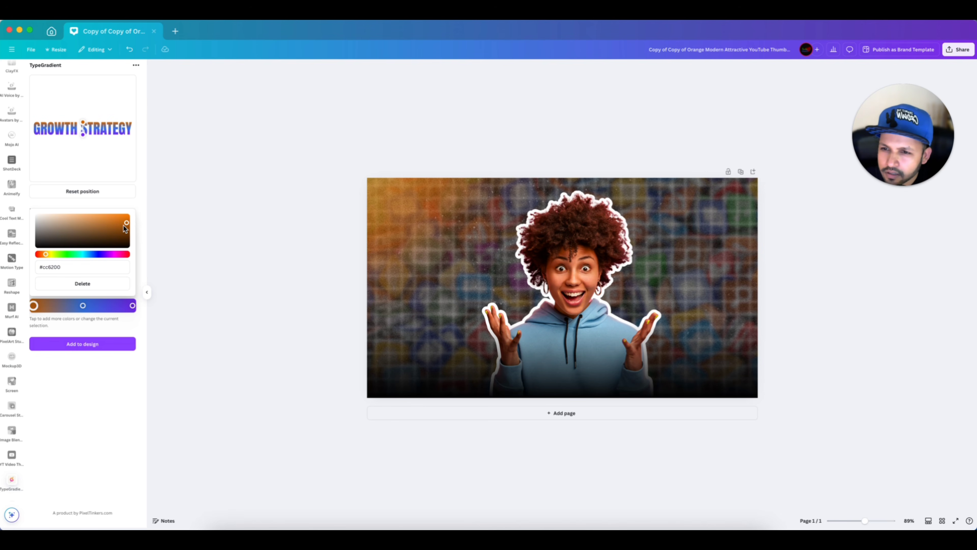
left_click_drag(126, 223, 126, 212)
left_click(45, 254)
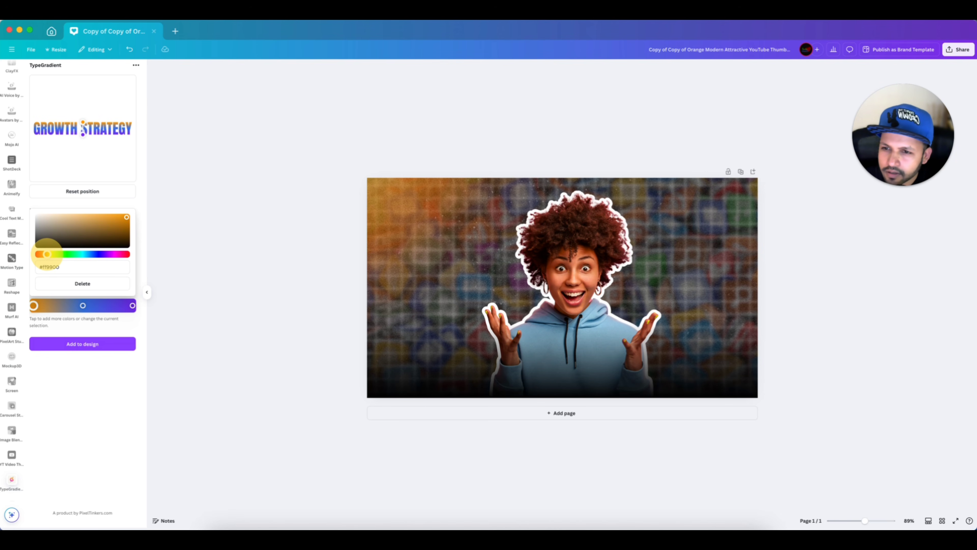
left_click(127, 213)
left_click_drag(75, 266, 38, 269)
key("super+c")
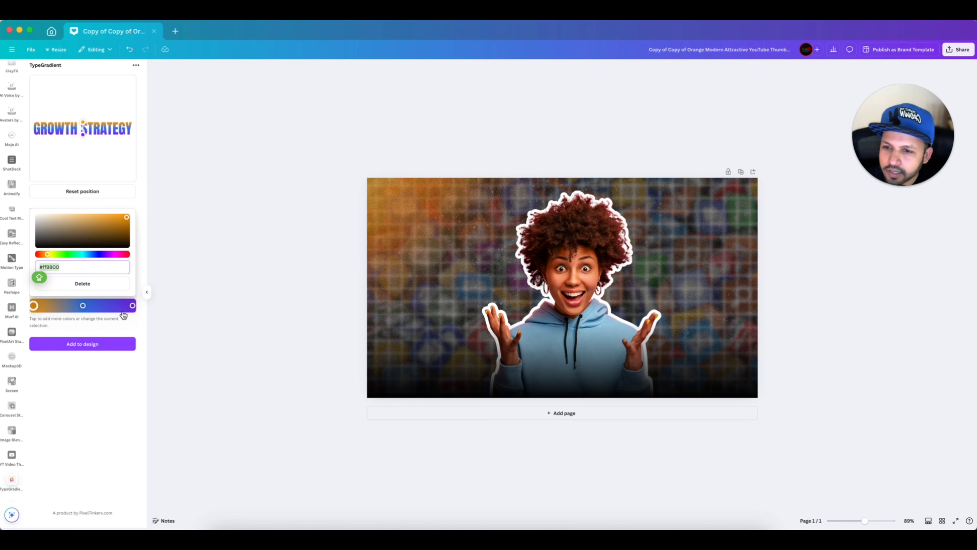
Step: Apply the copied orange #ff9900 to the last and middle gradient colours of the text
left_click(132, 305)
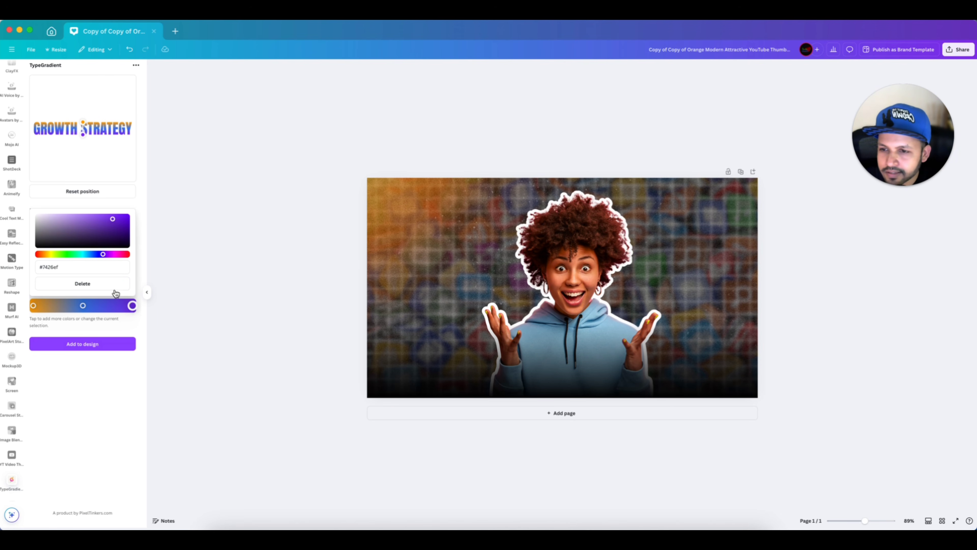
double_click(58, 266)
left_click_drag(57, 263, 40, 265)
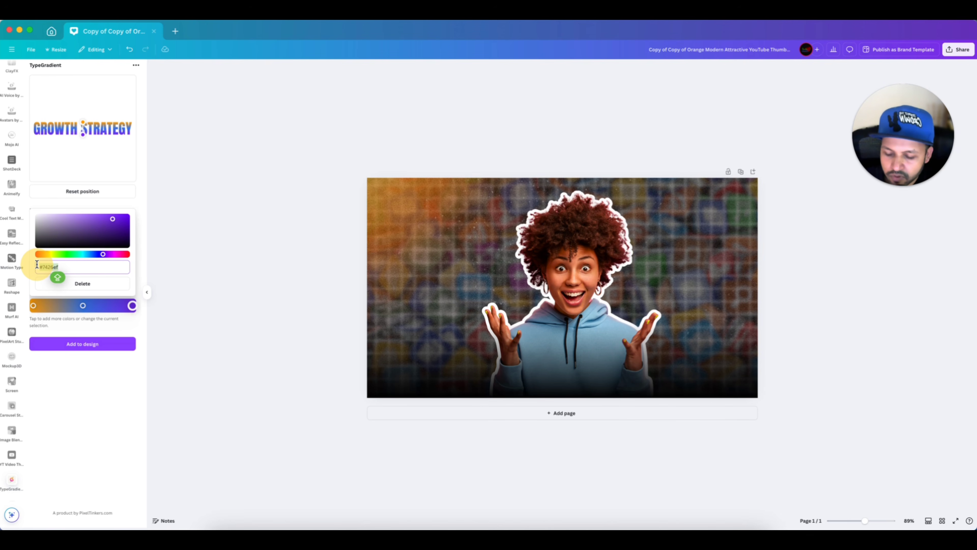
key("super+v")
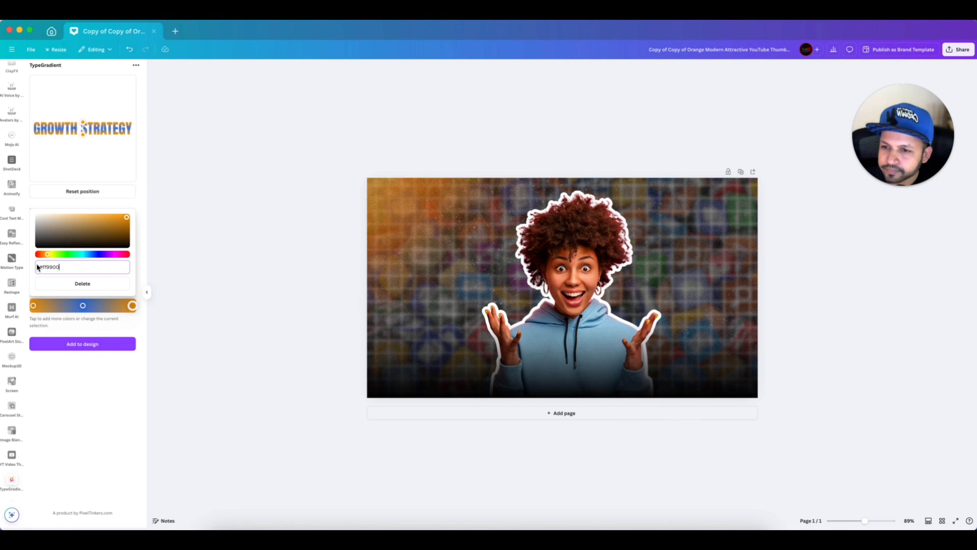
left_click(83, 306)
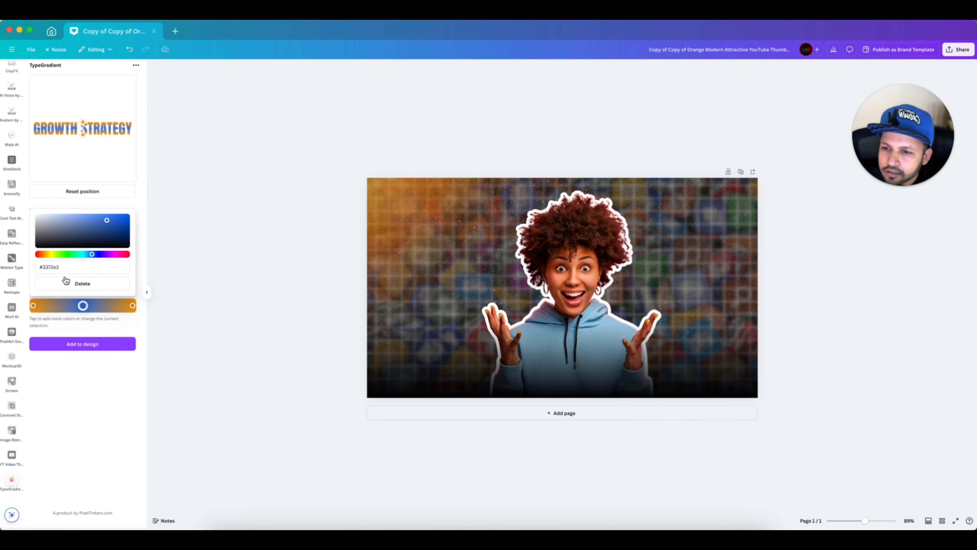
left_click_drag(62, 267, 40, 266)
key("super+v")
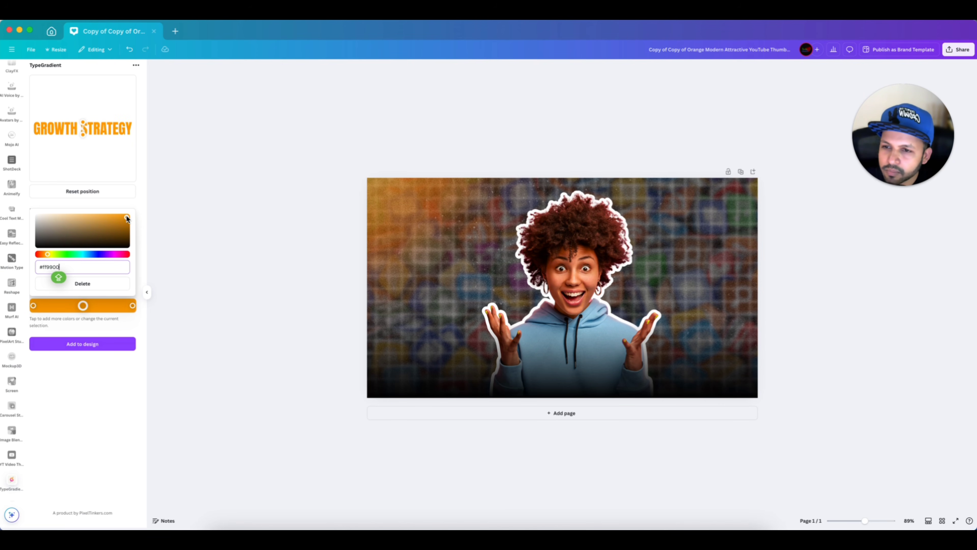
Step: Shift the middle gradient colour to a bright, fully saturated golden yellow
left_click_drag(127, 219, 108, 217)
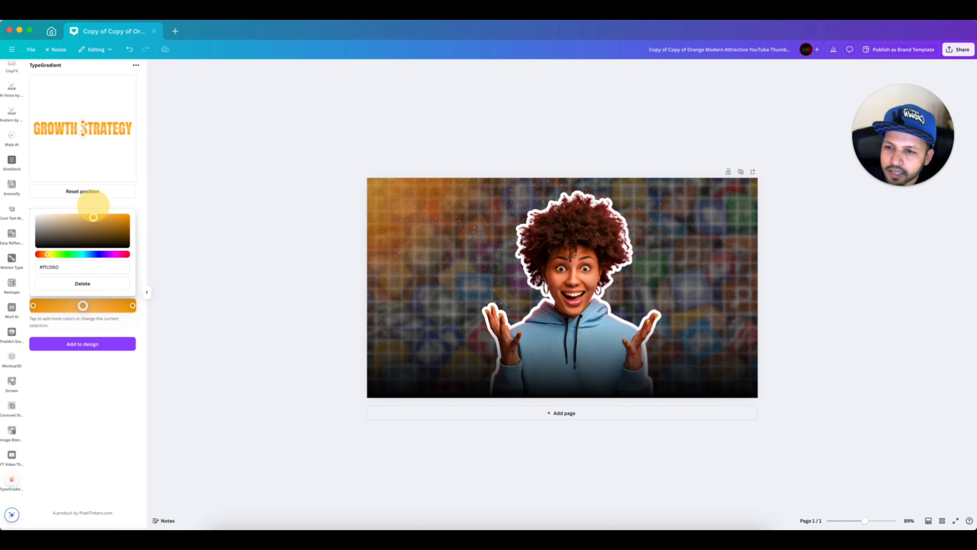
left_click_drag(103, 218, 104, 212)
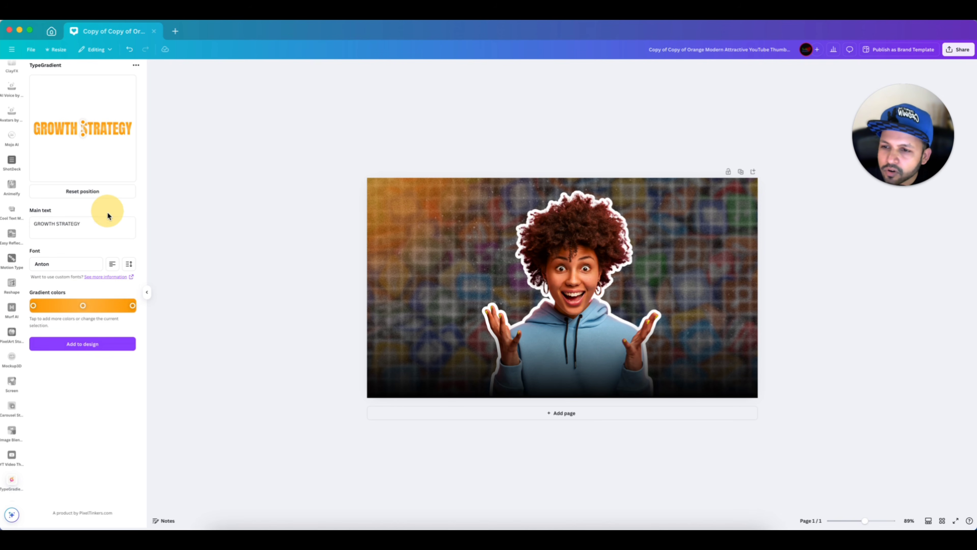
left_click(83, 307)
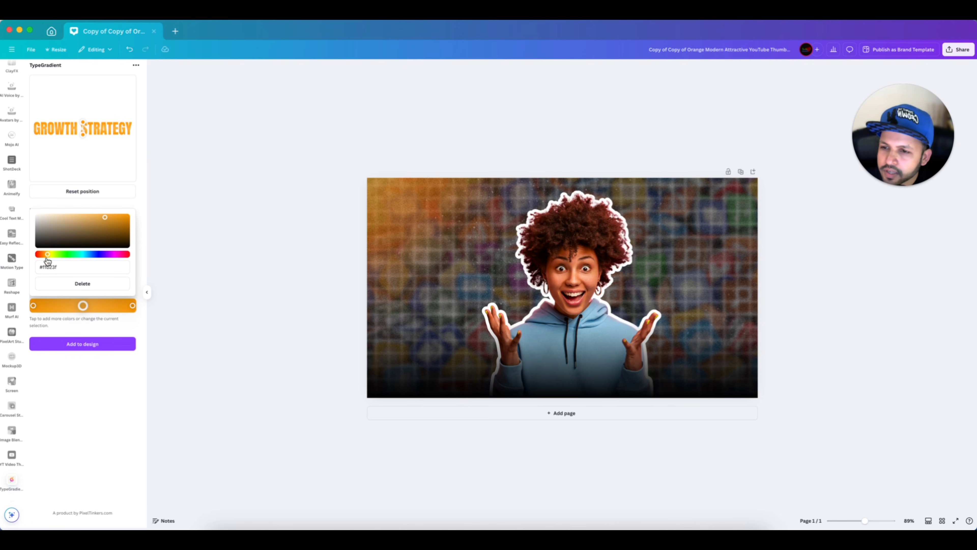
left_click_drag(48, 254, 49, 254)
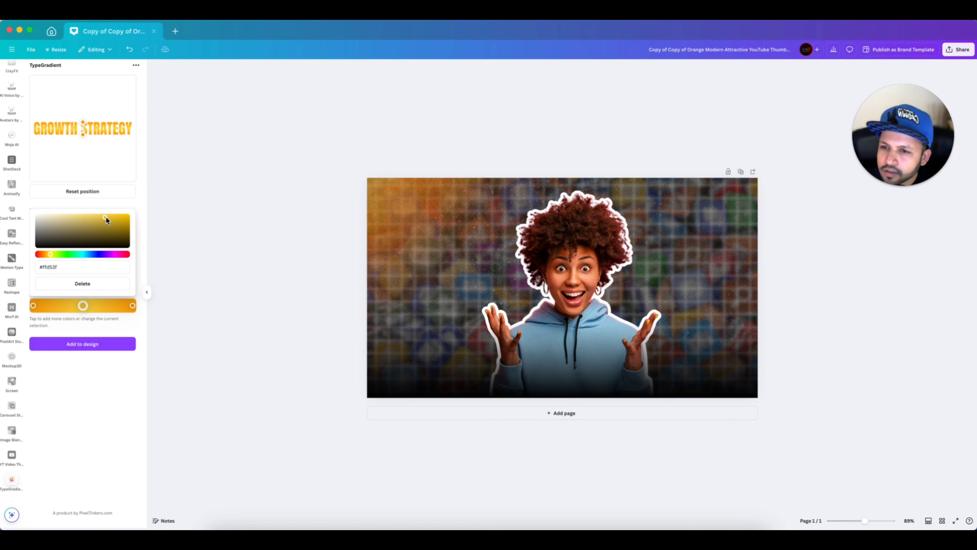
left_click(127, 200)
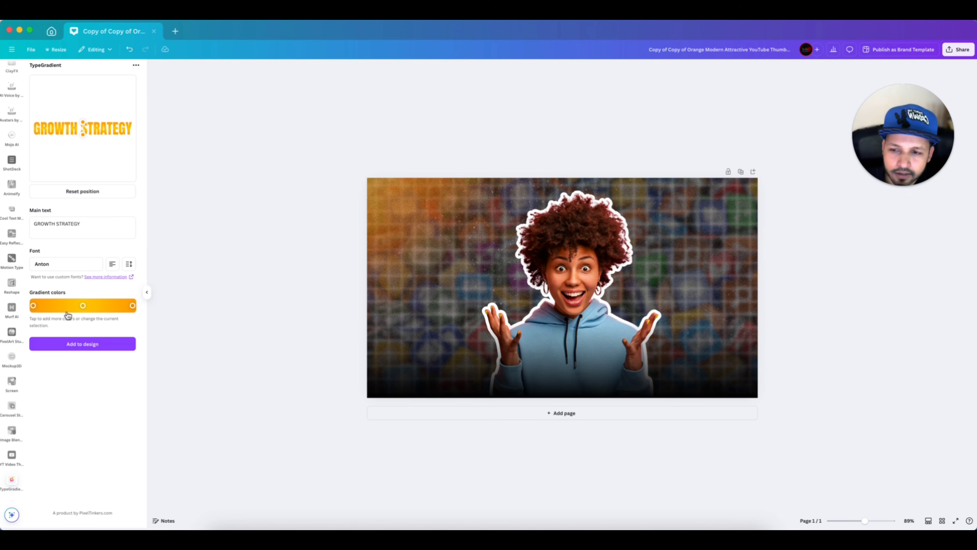
Step: Add the gradient text to the design, enlarge it and centre it over the woman's lower body
left_click(76, 346)
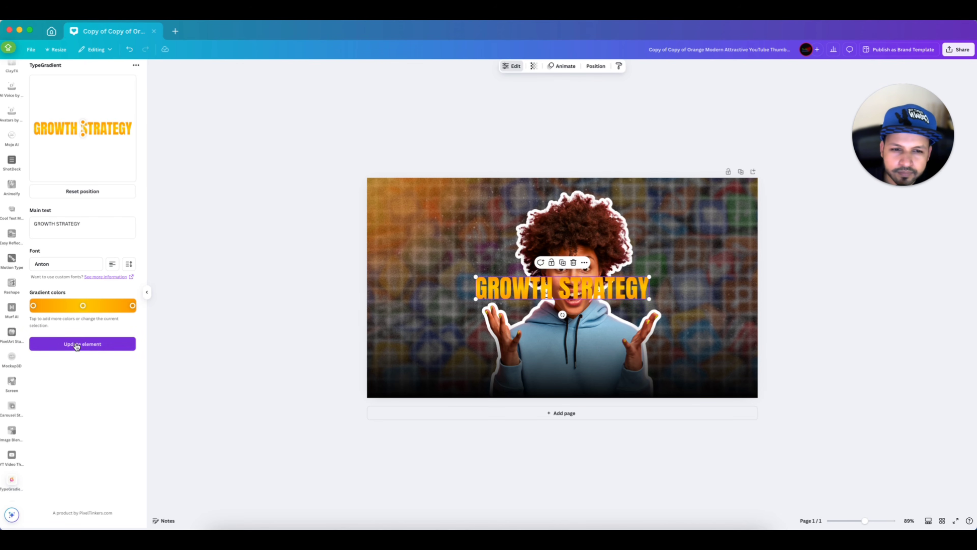
left_click_drag(608, 288, 599, 311)
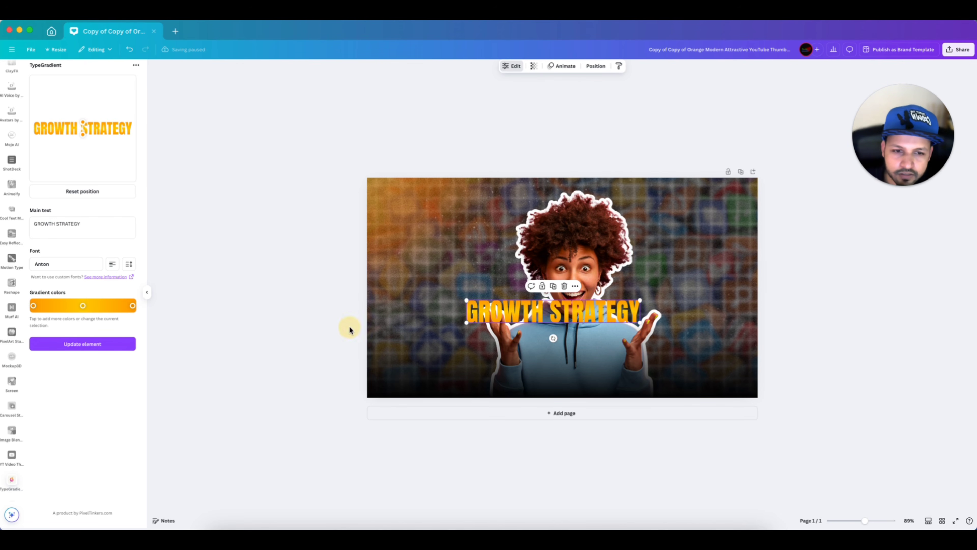
left_click(349, 329)
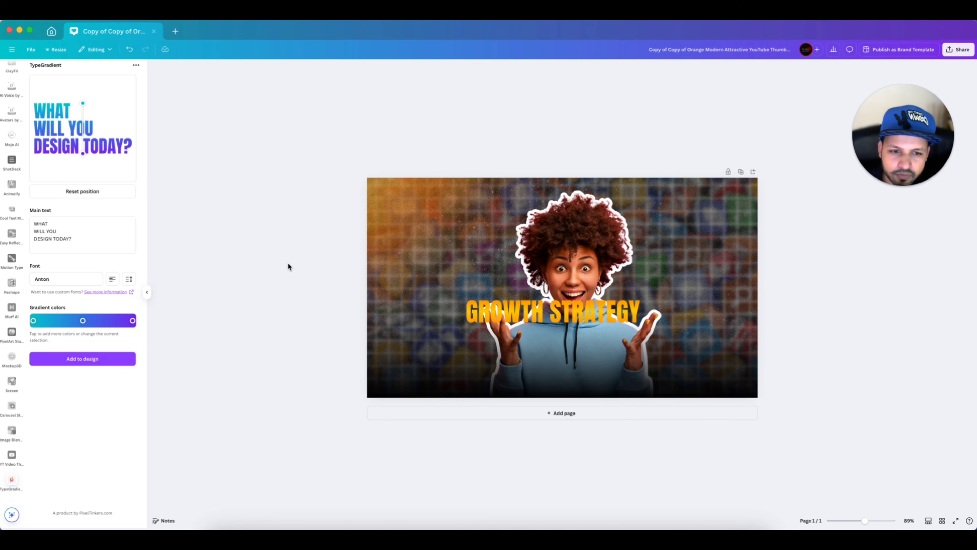
left_click(564, 307)
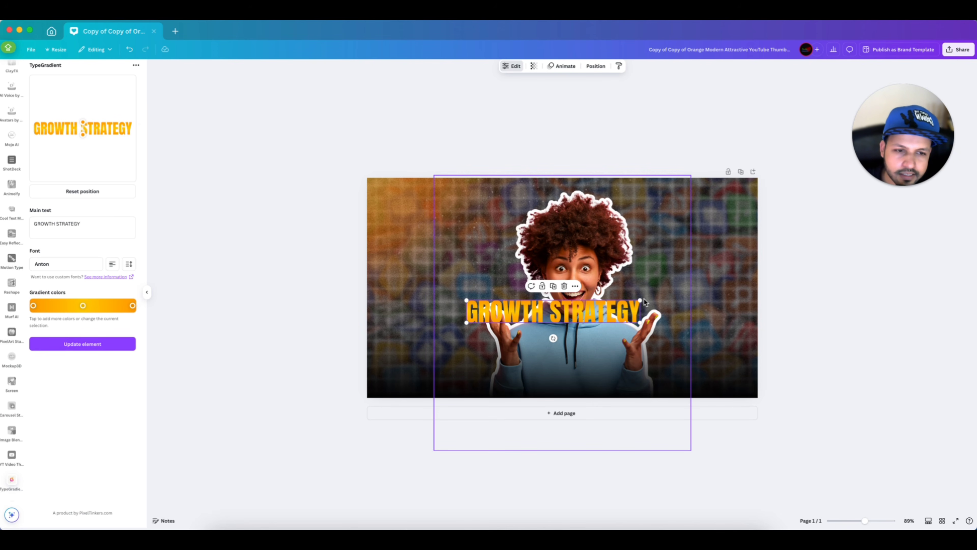
left_click_drag(641, 299, 653, 357)
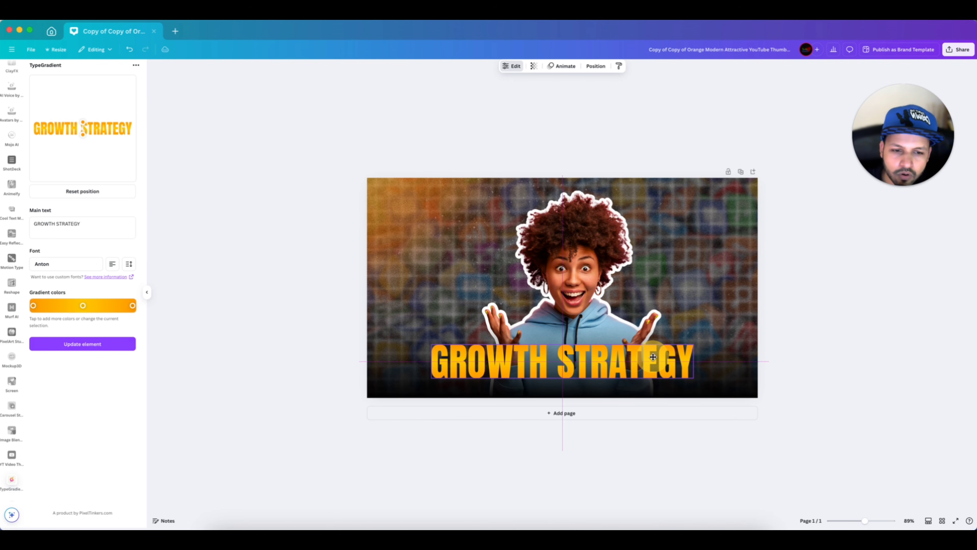
Step: Move the "GROWTH STRATEGY" text slightly lower, keeping it centred above the page's bottom edge
left_click(786, 334)
left_click(648, 379)
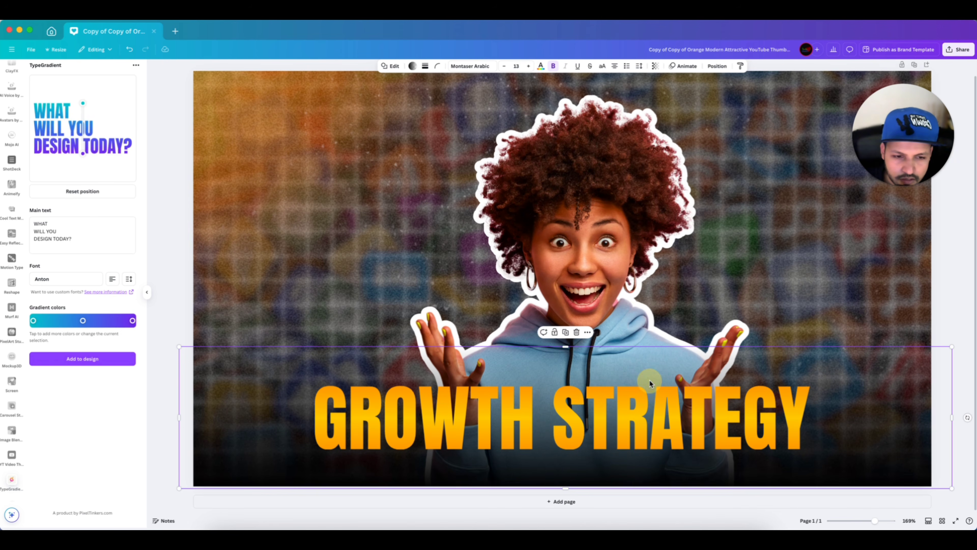
left_click(628, 373)
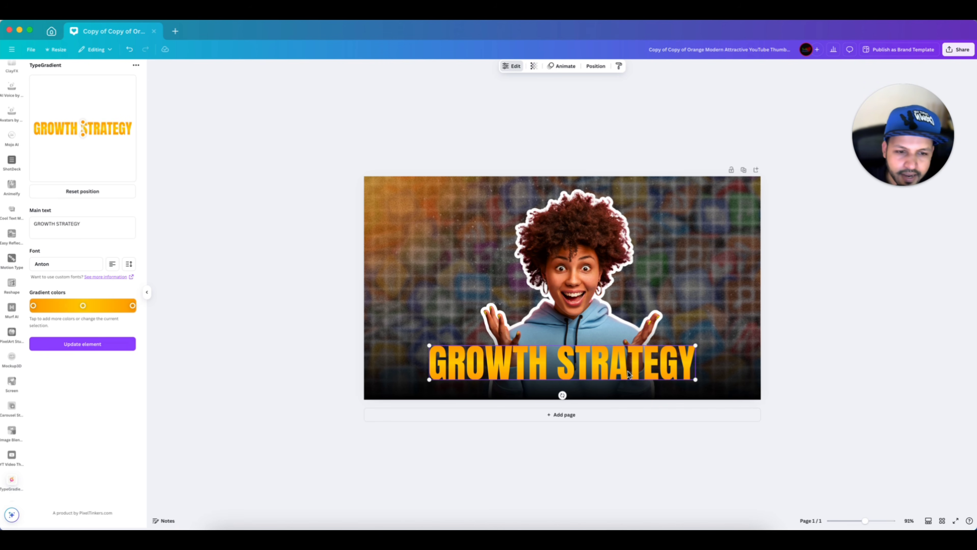
left_click(802, 331)
left_click(262, 293)
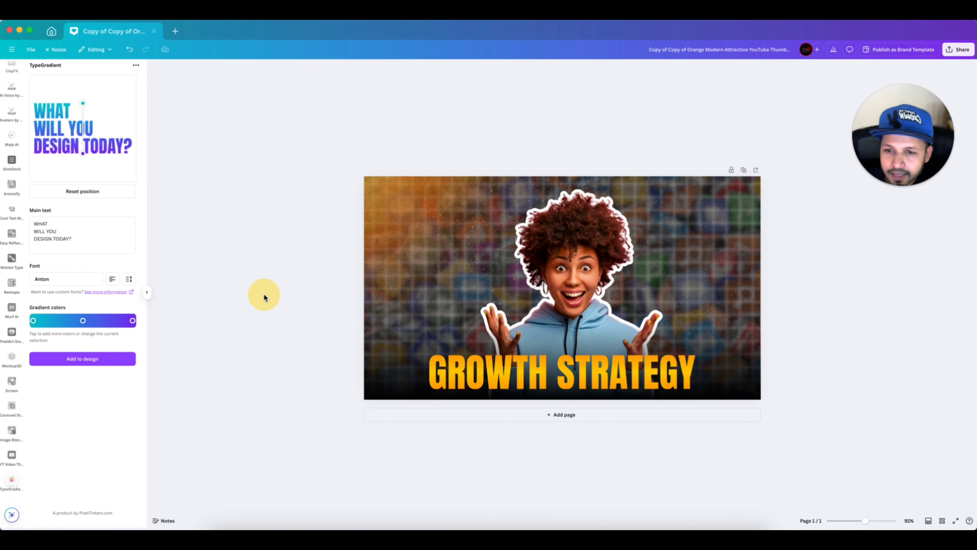
Step: Add a heading text box to the page and replace its text with "INSTAGRAM"
scroll(12, 170, "up", 10)
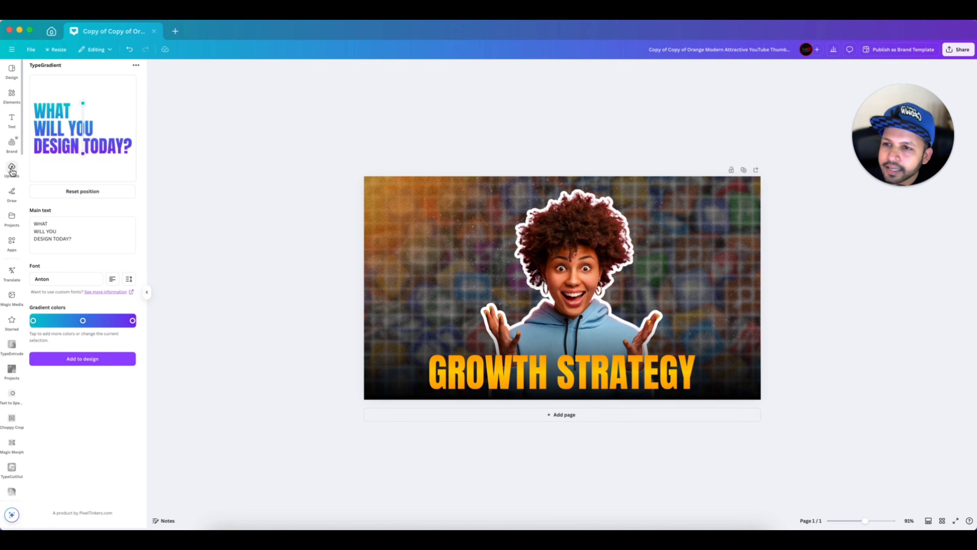
left_click(11, 119)
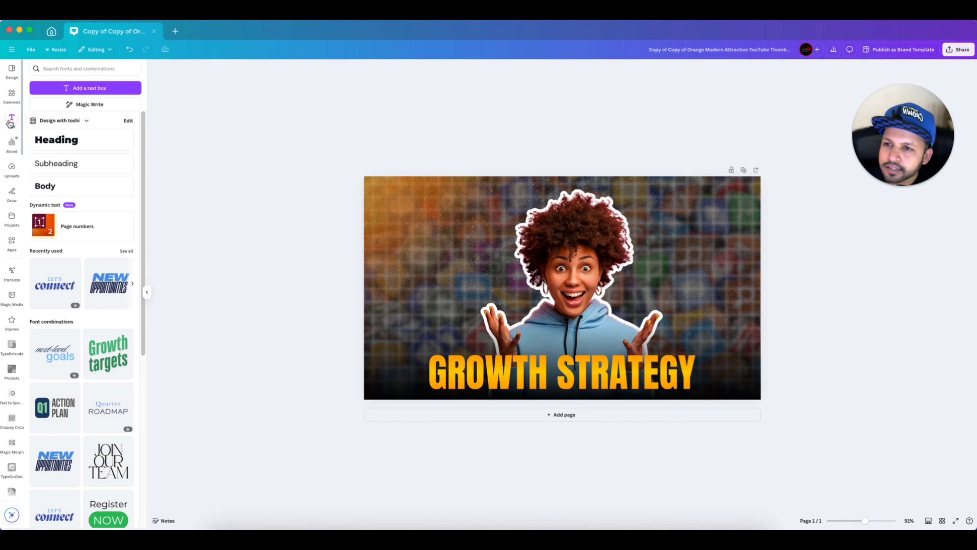
left_click(64, 147)
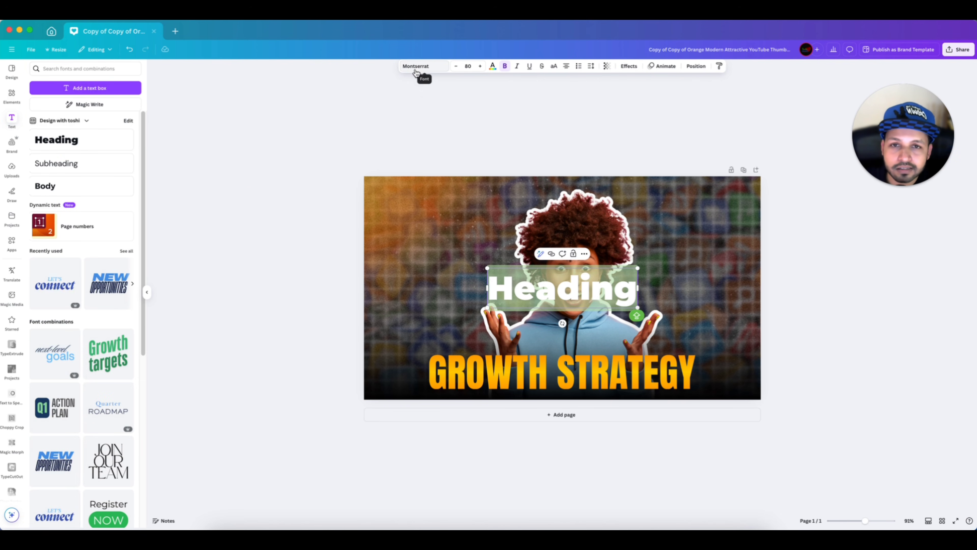
left_click(589, 299)
key("ctrl+a")
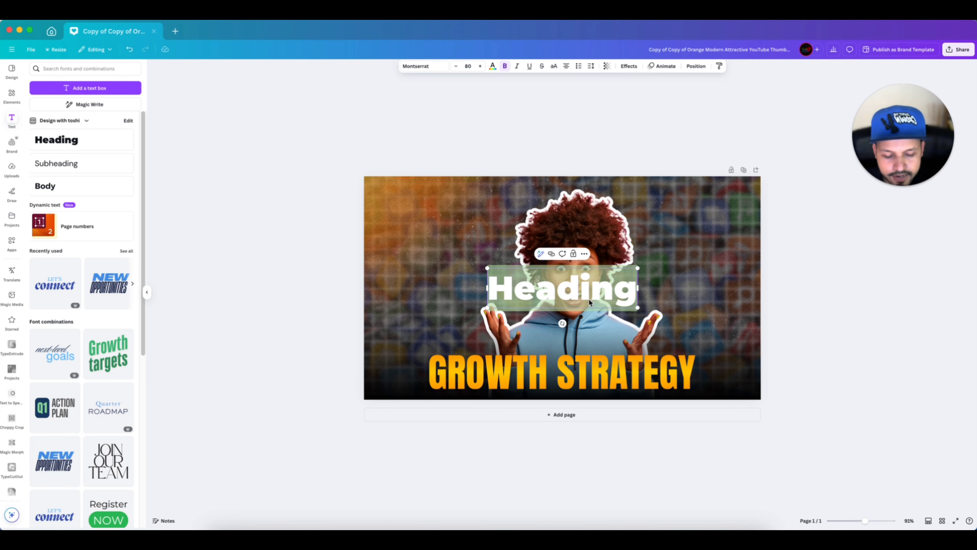
key("BackSpace")
type("INSTAGR")
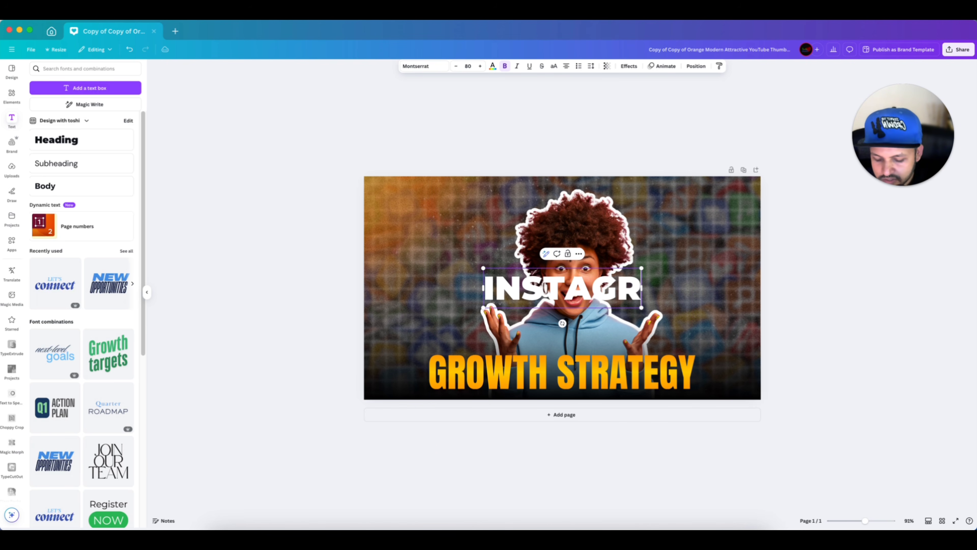
type("AM")
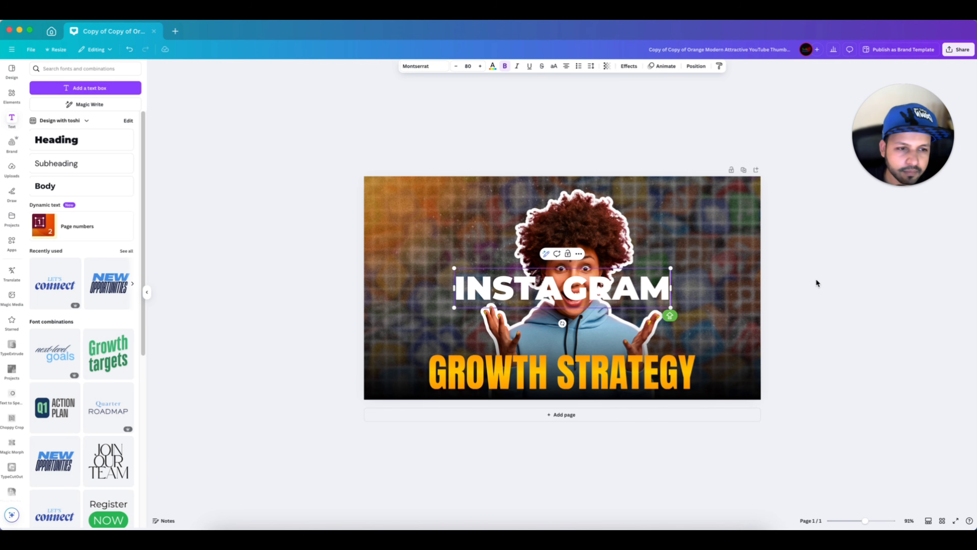
key("Escape")
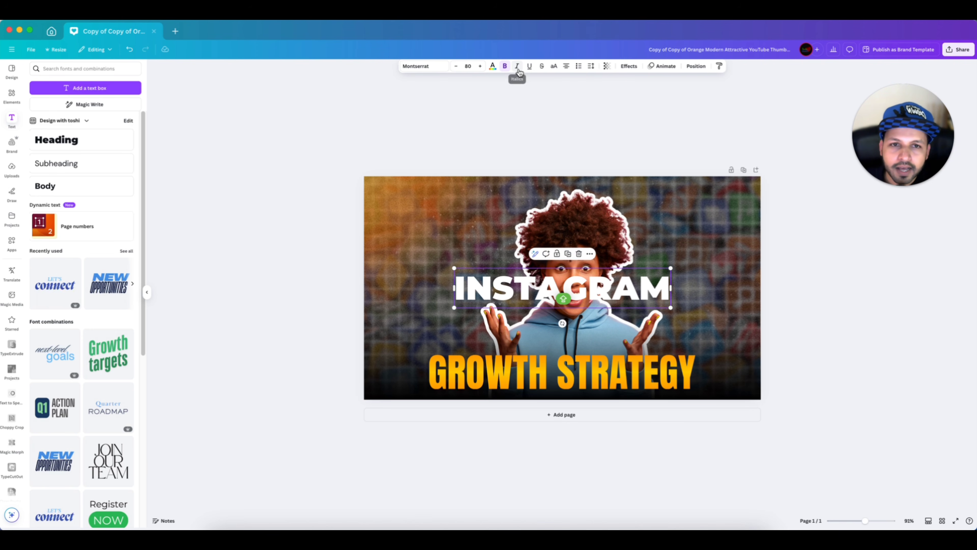
Step: Make the "INSTAGRAM" heading italic and move it down closer to the "GROWTH STRATEGY" text
left_click(518, 67)
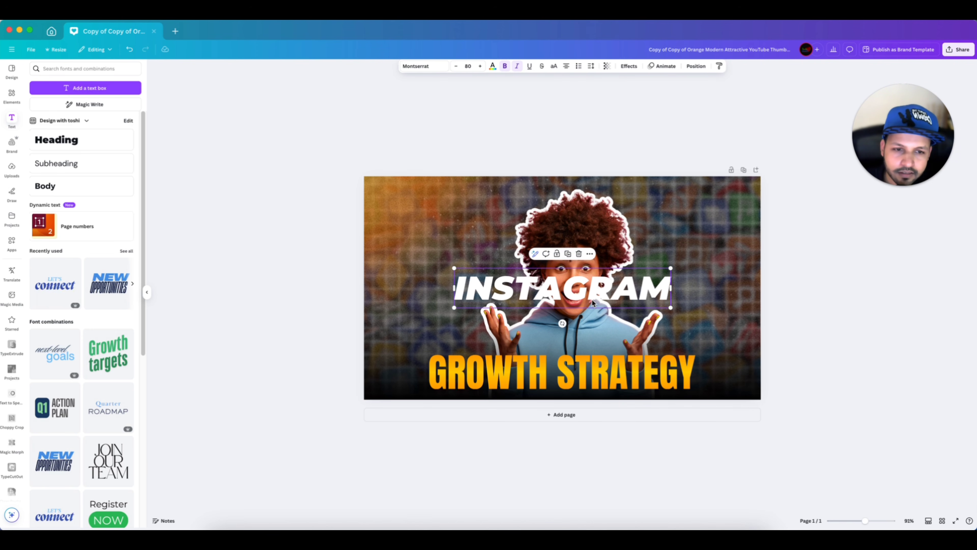
left_click_drag(593, 302, 588, 320)
left_click(309, 282)
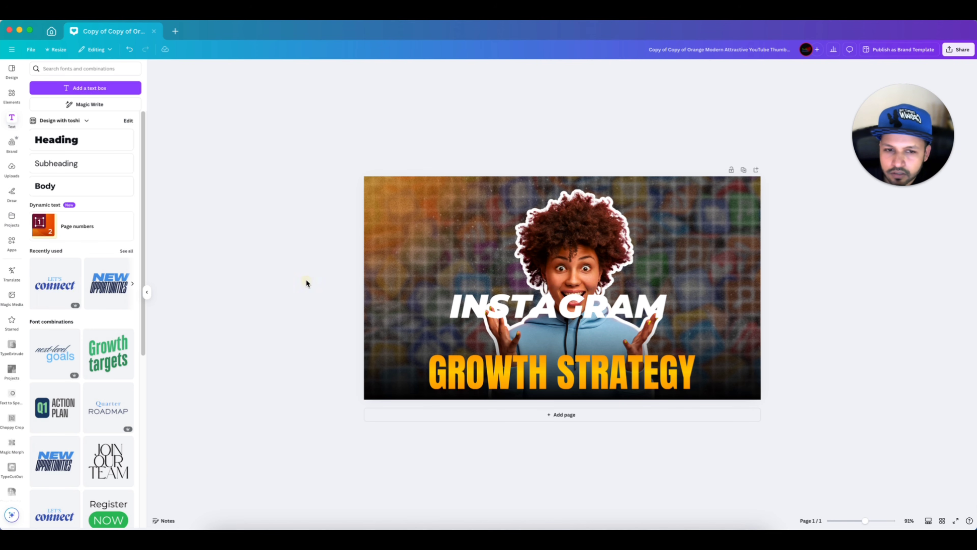
left_click(563, 302)
left_click(233, 271)
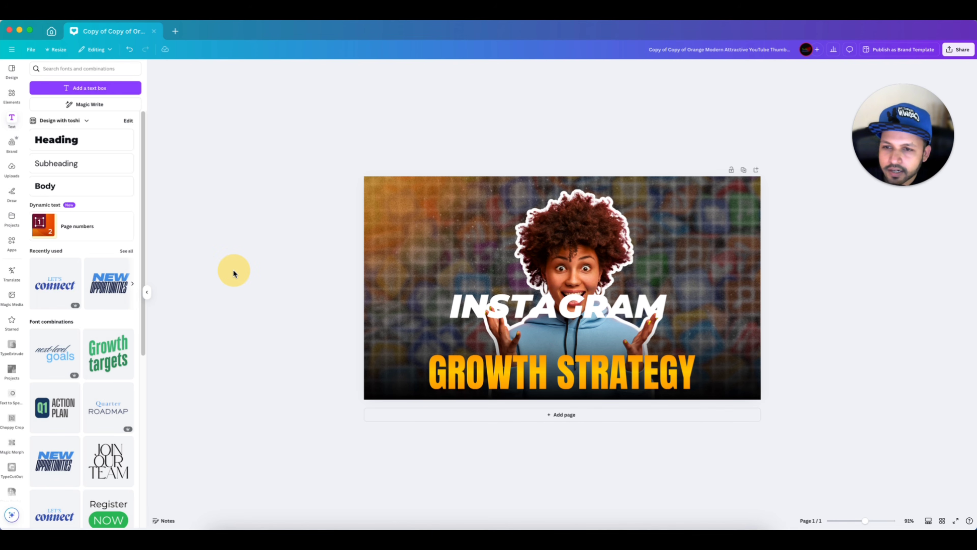
Step: Add a square shape and reshape it into a wide orange rectangle behind the "INSTAGRAM" text
left_click(12, 95)
left_click(36, 175)
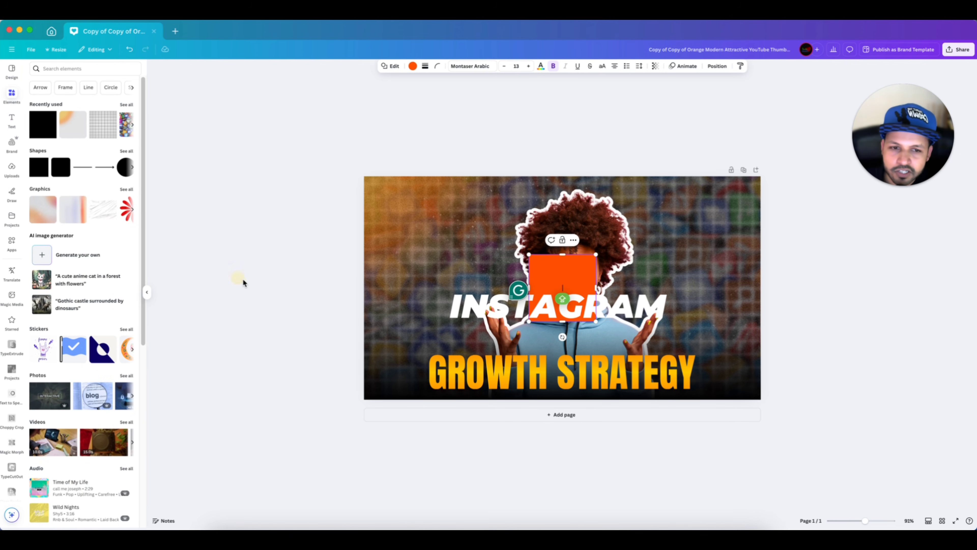
left_click(244, 270)
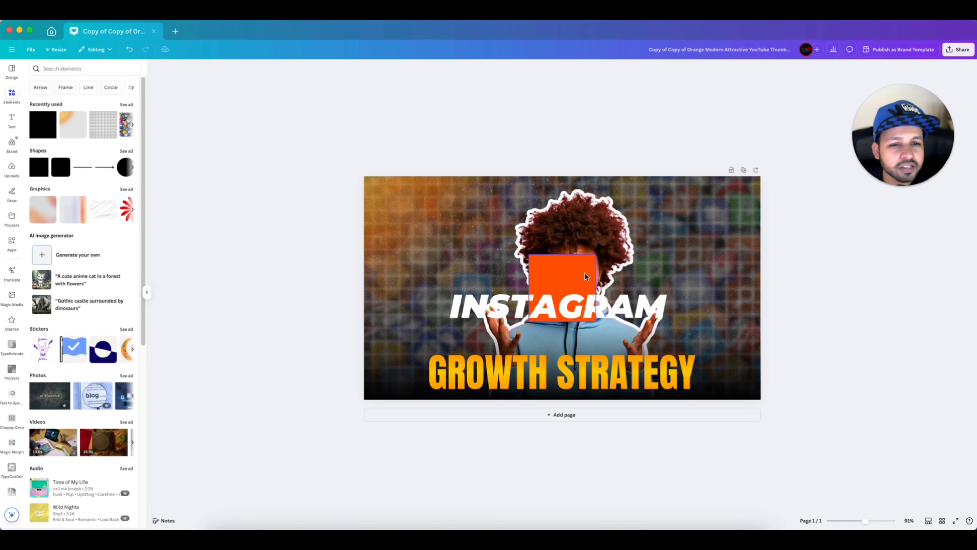
left_click_drag(584, 272, 667, 320)
key("super+equal")
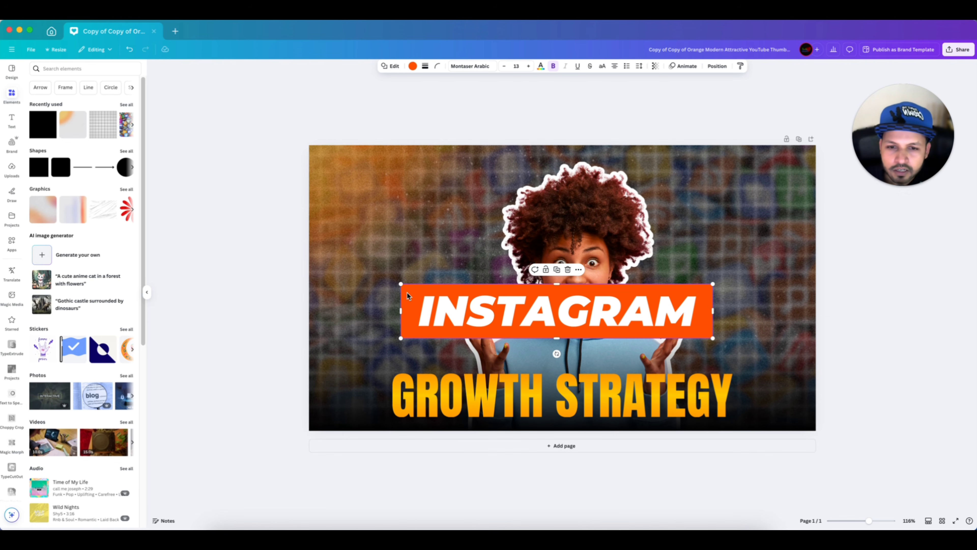
Step: Change the banner rectangle's fill to red and group it with the "INSTAGRAM" text
left_click(412, 69)
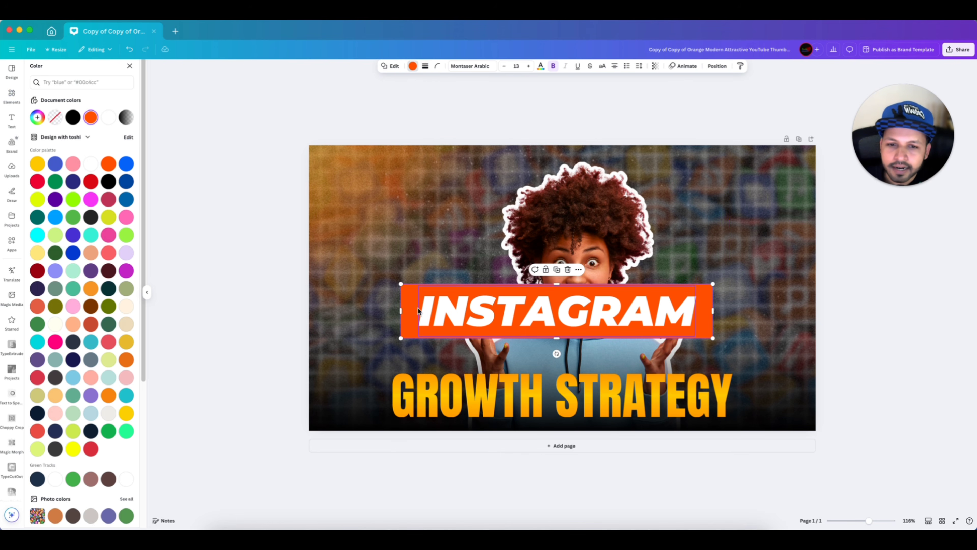
left_click(93, 185)
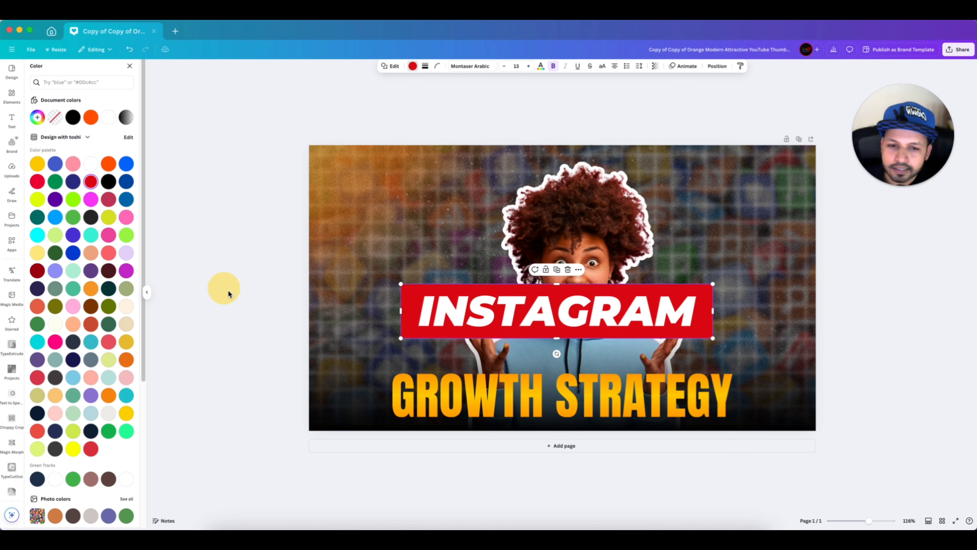
left_click(573, 314)
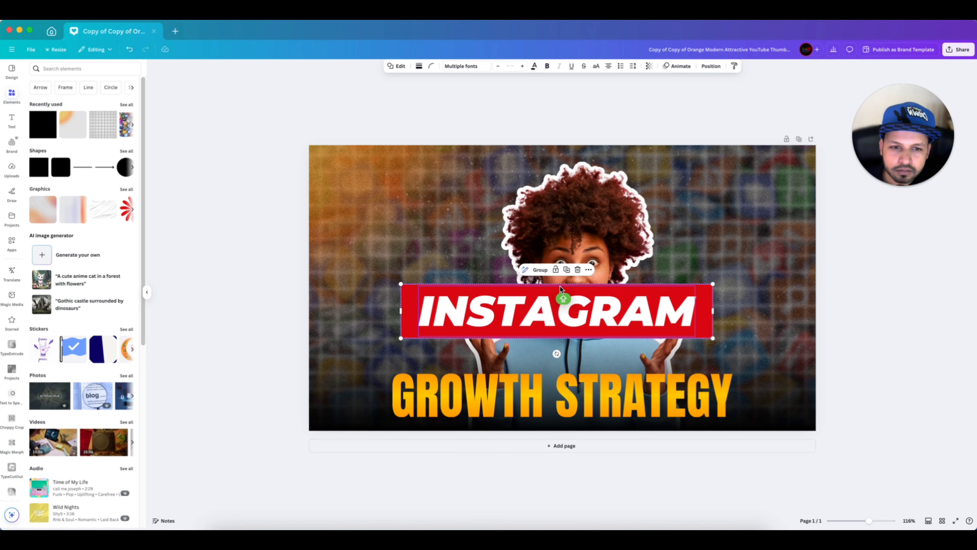
left_click(539, 271)
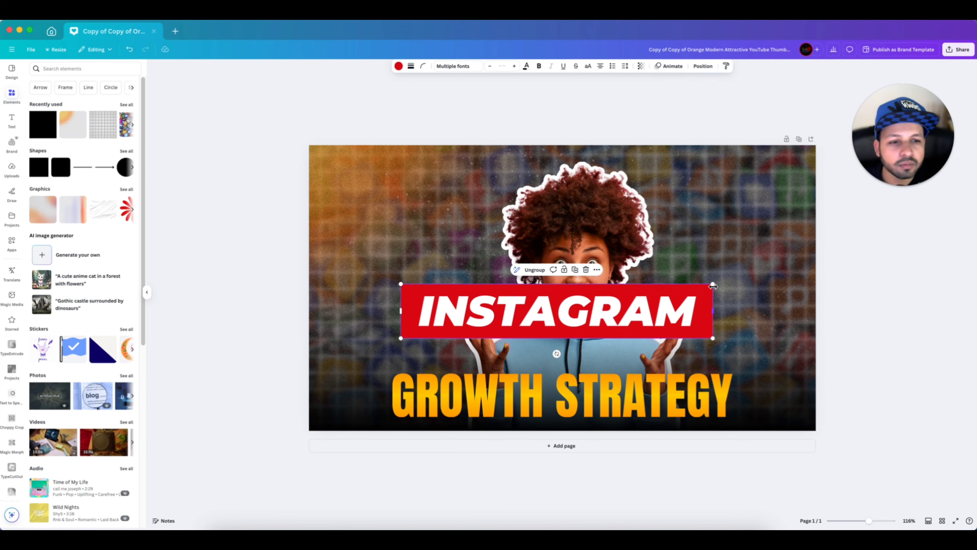
Step: Shrink the grouped "INSTAGRAM" banner to about half its width and centre it just above the "GROWTH STRATEGY" text
left_click_drag(712, 284, 572, 330)
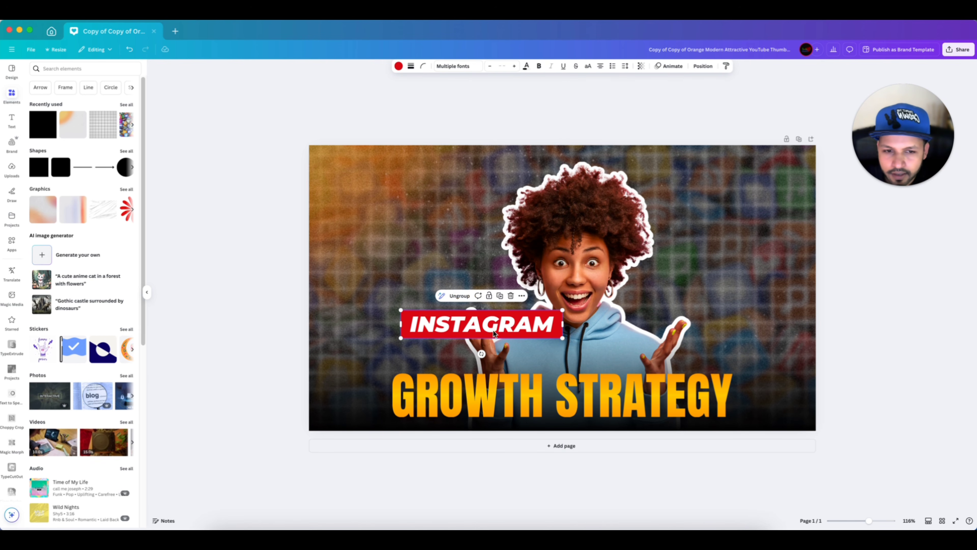
left_click_drag(494, 330, 574, 361)
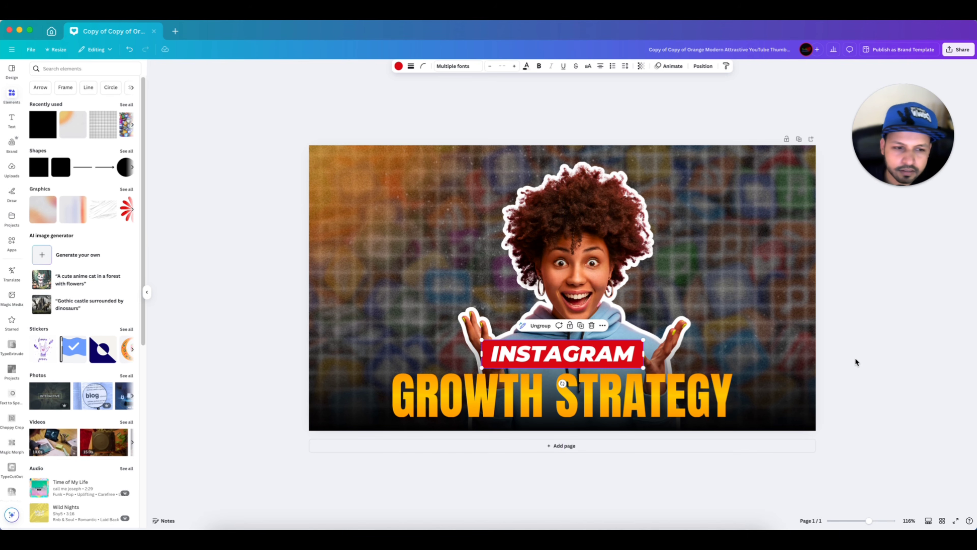
left_click(870, 350)
key("super+minus")
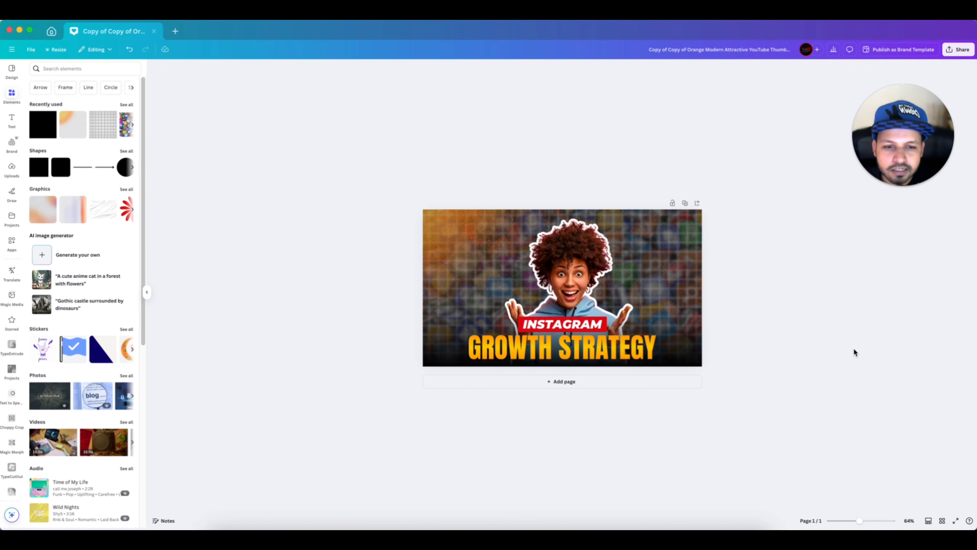
key("super+plus")
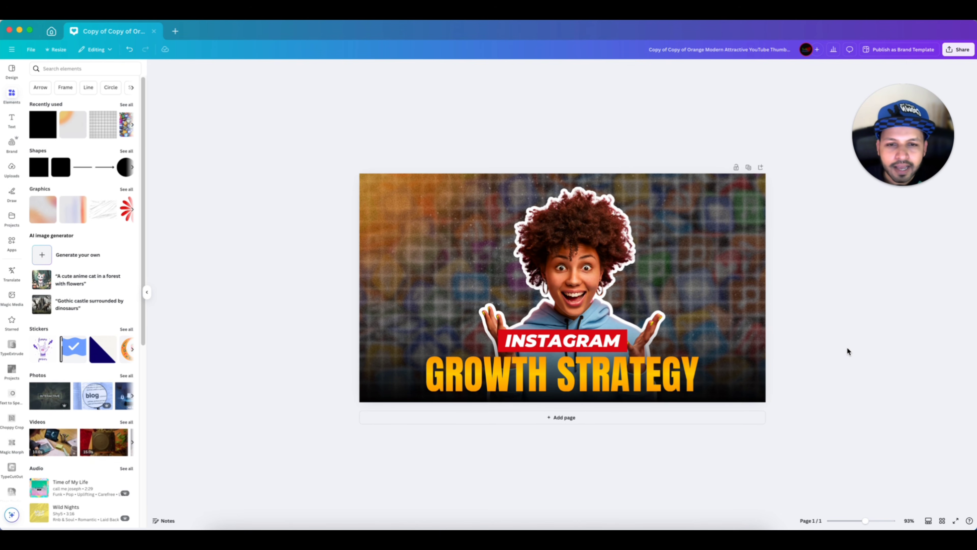
scroll(219, 358, "up", 1)
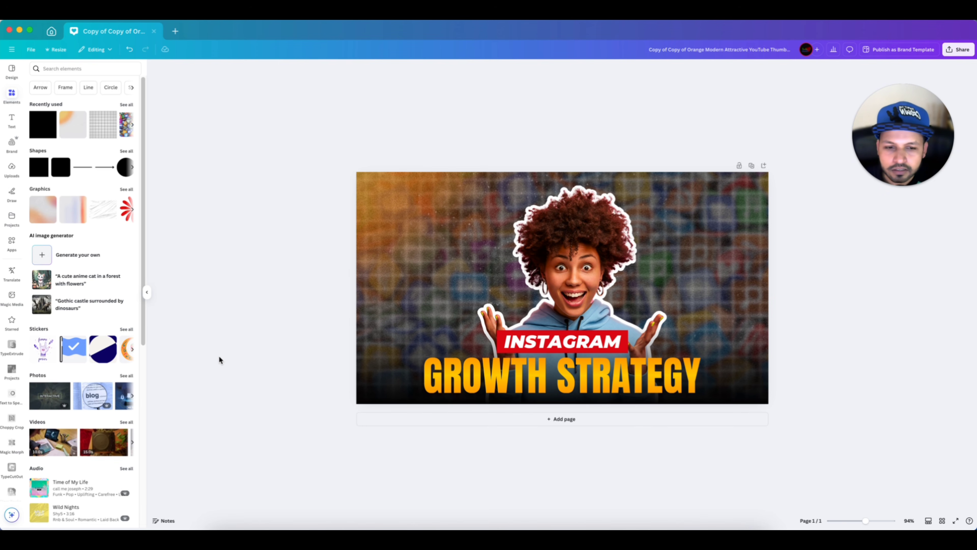
Step: Add a second page and place a white rounded square on it
left_click(569, 423)
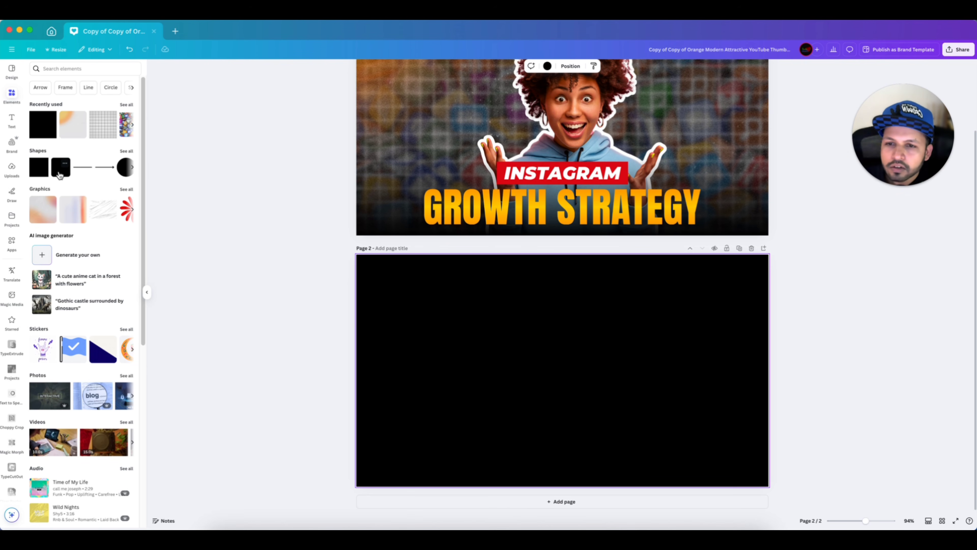
left_click(59, 175)
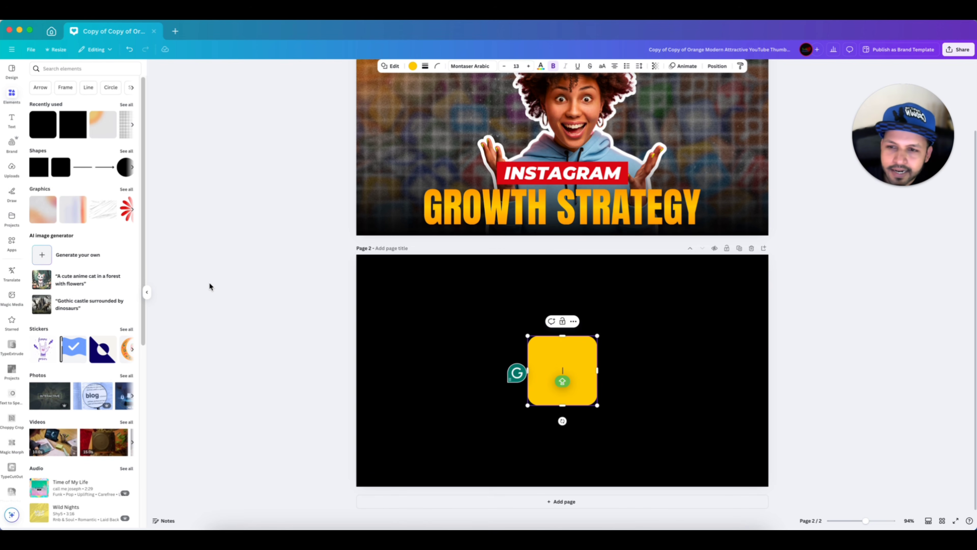
left_click(216, 284)
left_click(548, 382)
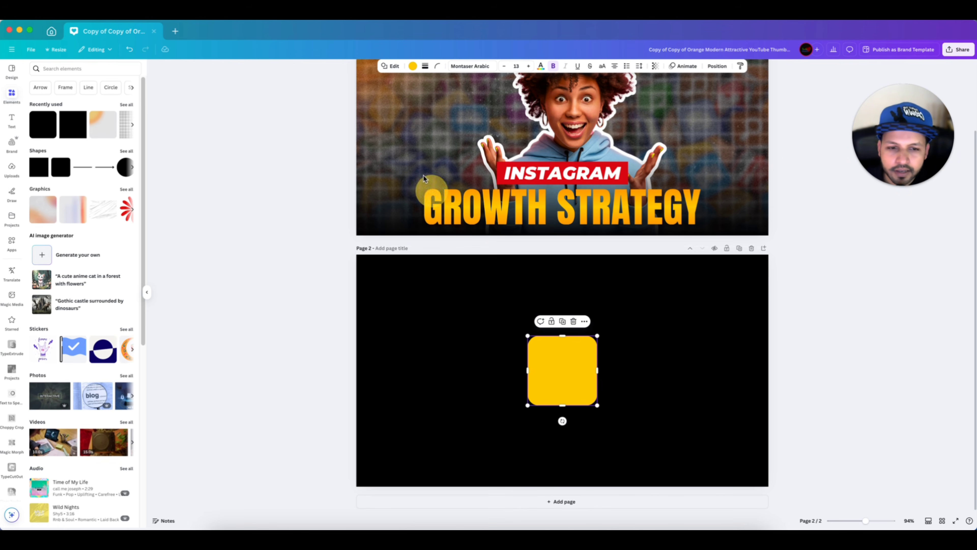
left_click(412, 66)
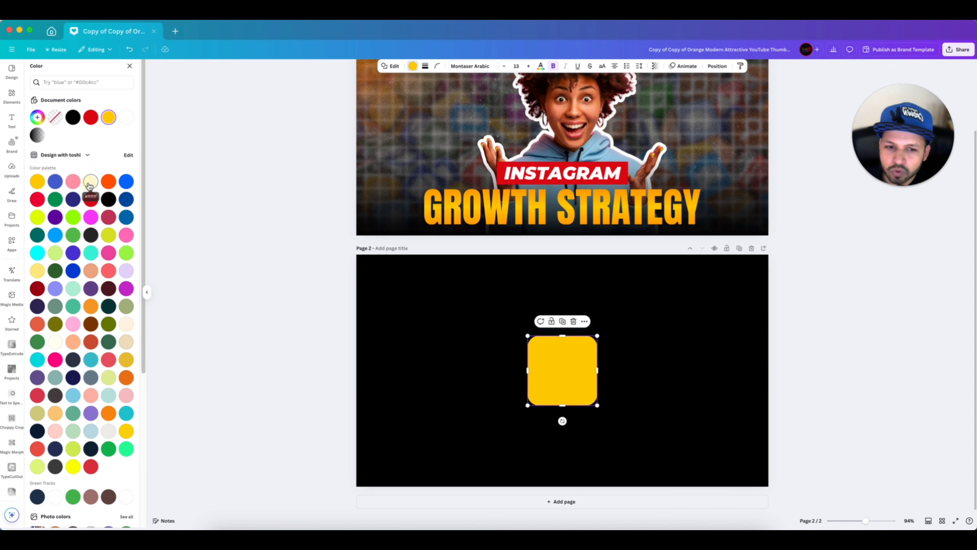
left_click(90, 181)
Step: Stretch the white rounded square into a wide card about 847 px wide, centred on page 2
left_click_drag(597, 335, 755, 273)
left_click_drag(681, 362, 608, 381)
left_click_drag(688, 295, 728, 277)
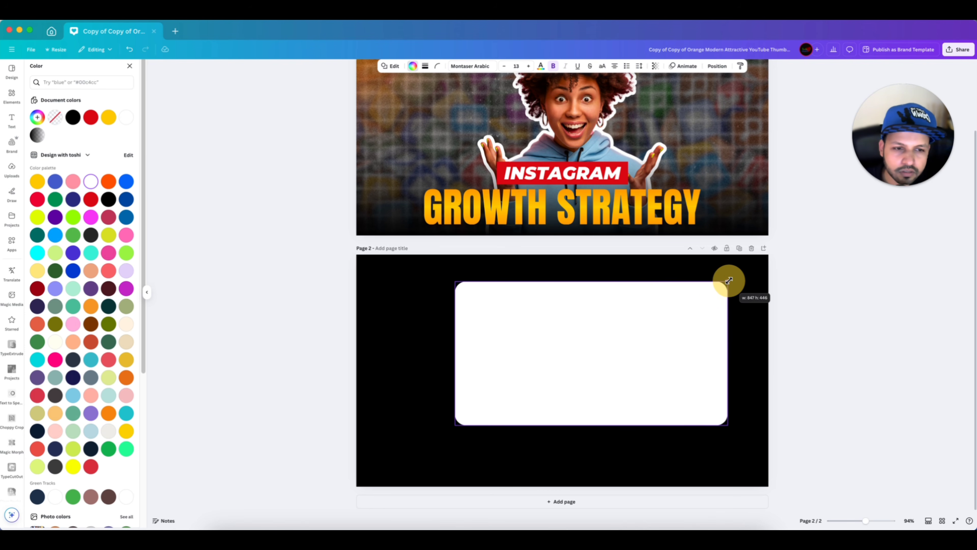
left_click_drag(677, 340, 648, 358)
mouse_move(563, 299)
left_mouse_down()
mouse_move(563, 288)
mouse_move(563, 318)
left_mouse_up()
scroll(857, 403, "up", 3)
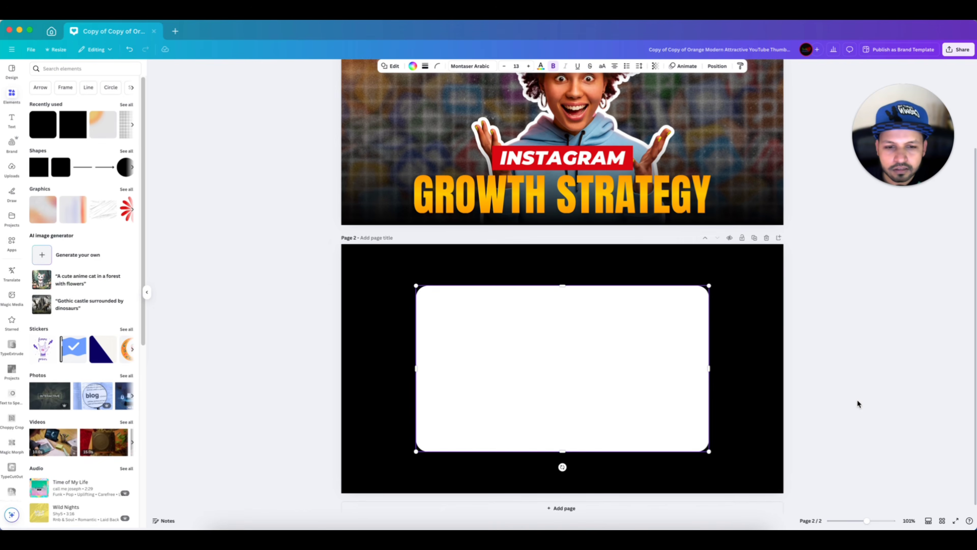
left_click(127, 327)
left_click(242, 312)
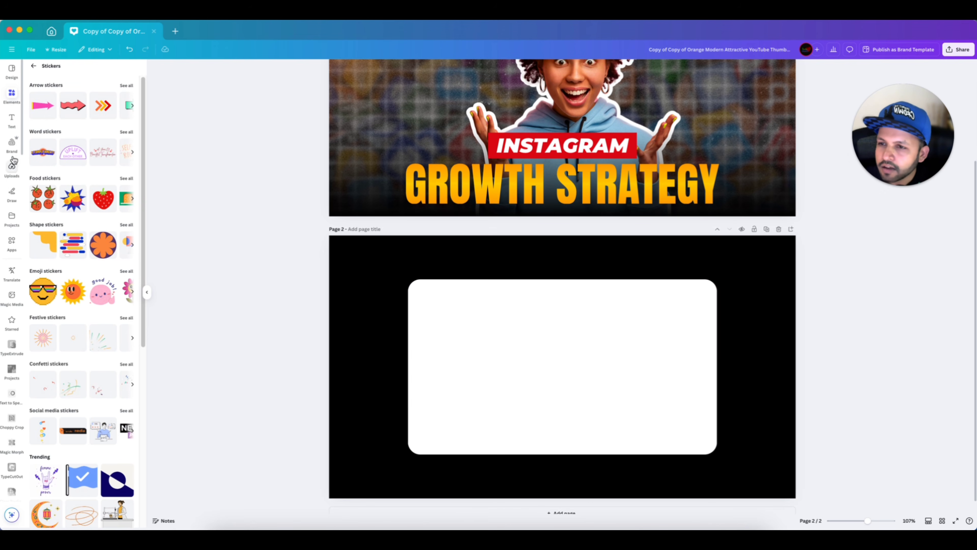
Step: Add a body text box on the white card and replace its text with "28"
left_click(12, 119)
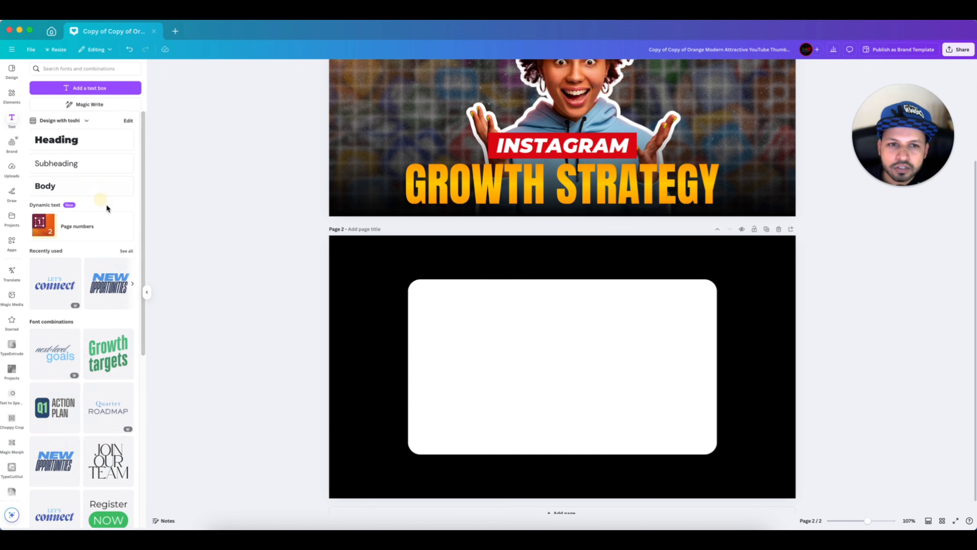
left_click(65, 187)
key("BackSpace")
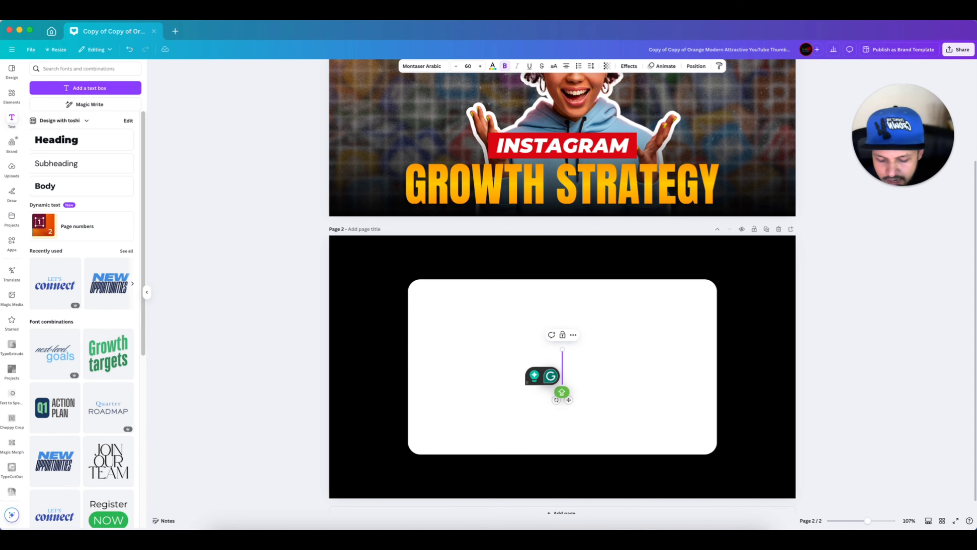
type("28")
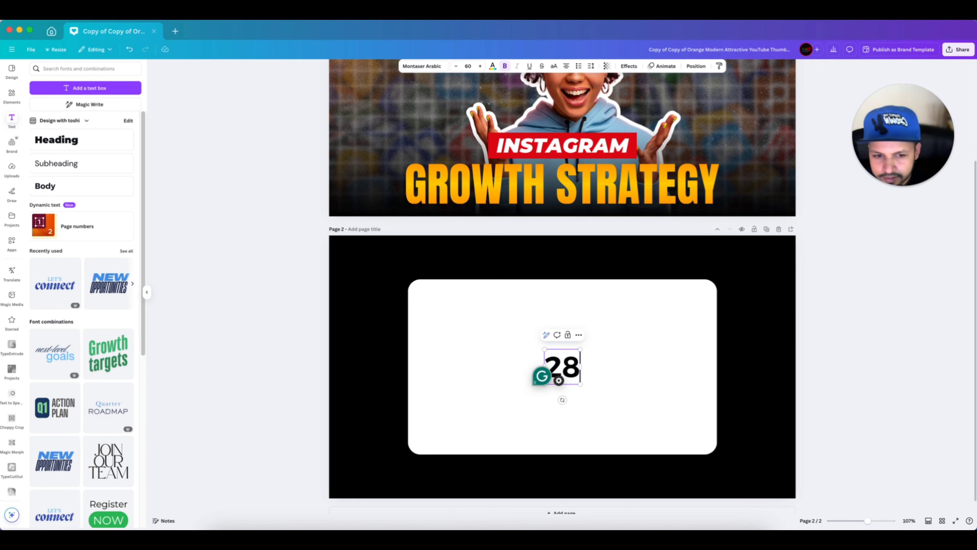
left_click(853, 364)
Step: Enlarge the "28" text to font size 192 and position it slightly left of the card's centre
left_click(562, 366)
left_click_drag(580, 349, 545, 384)
left_click(836, 393)
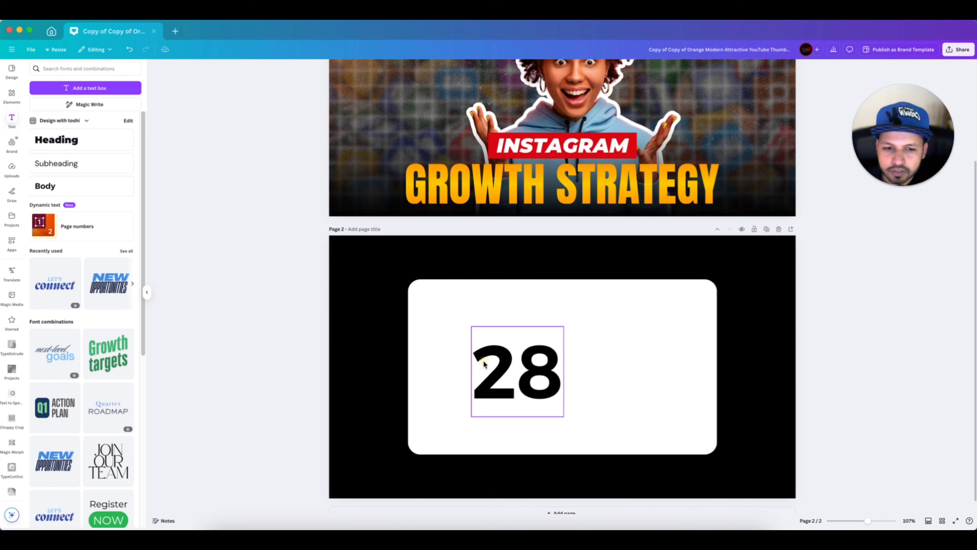
left_click(503, 384)
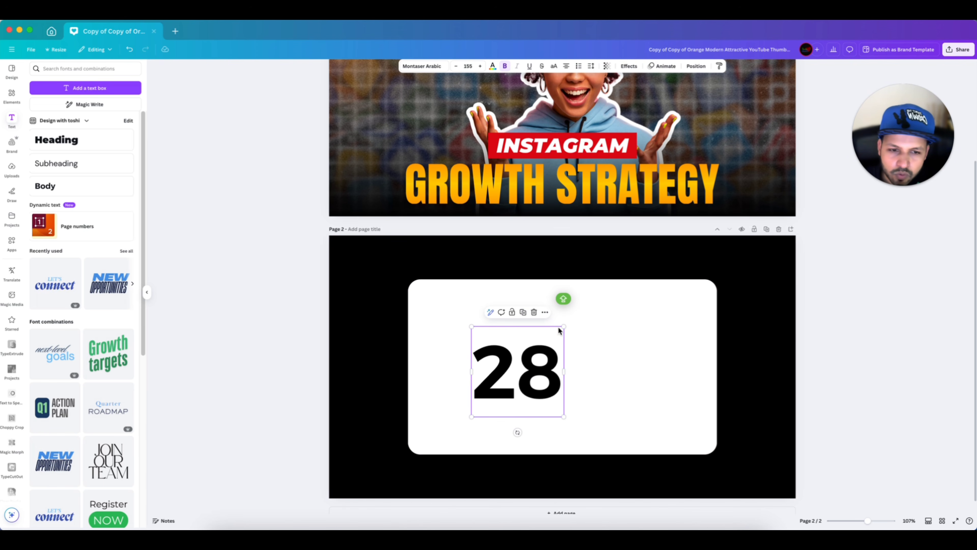
left_click_drag(560, 330, 558, 360)
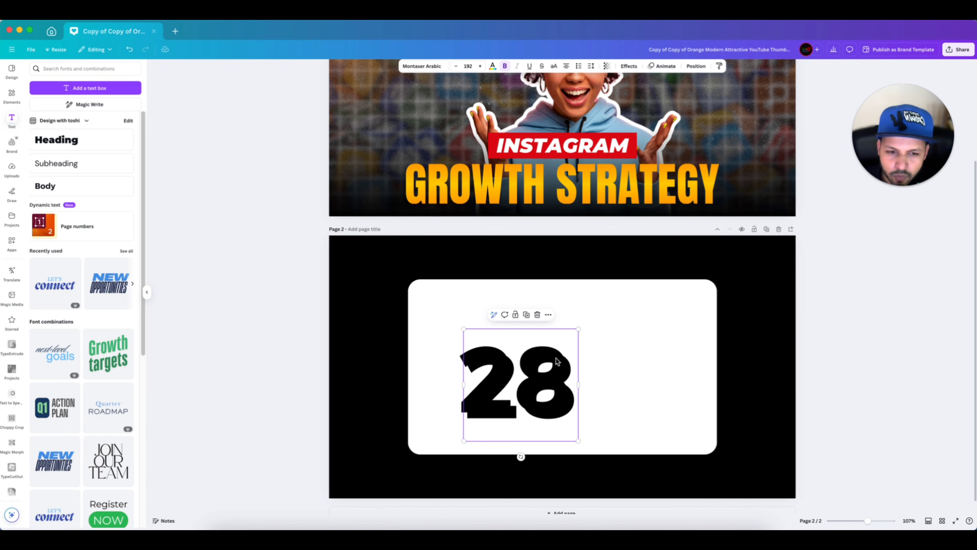
Step: Replace the duplicate "28" text with "Views" and place it smaller, centred above the number on the card
double_click(560, 331)
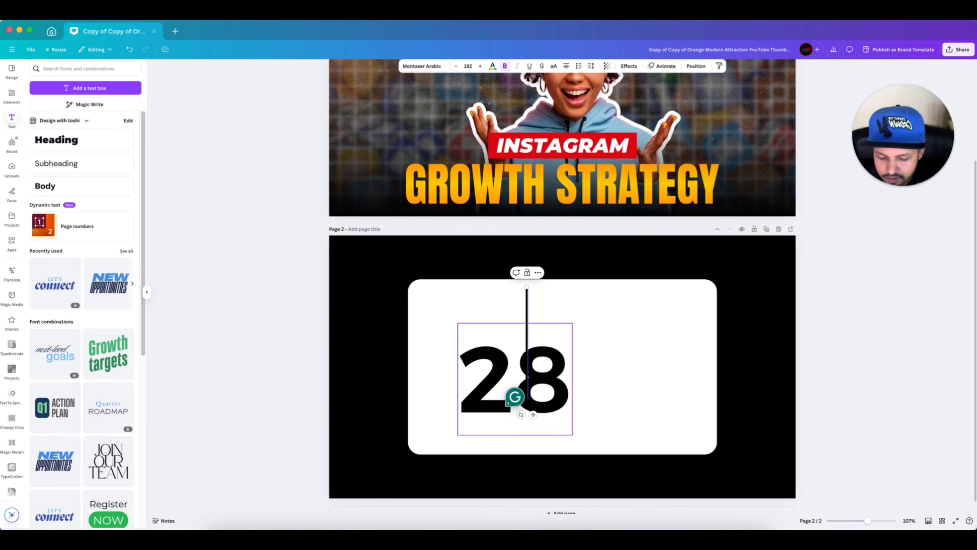
type("Views")
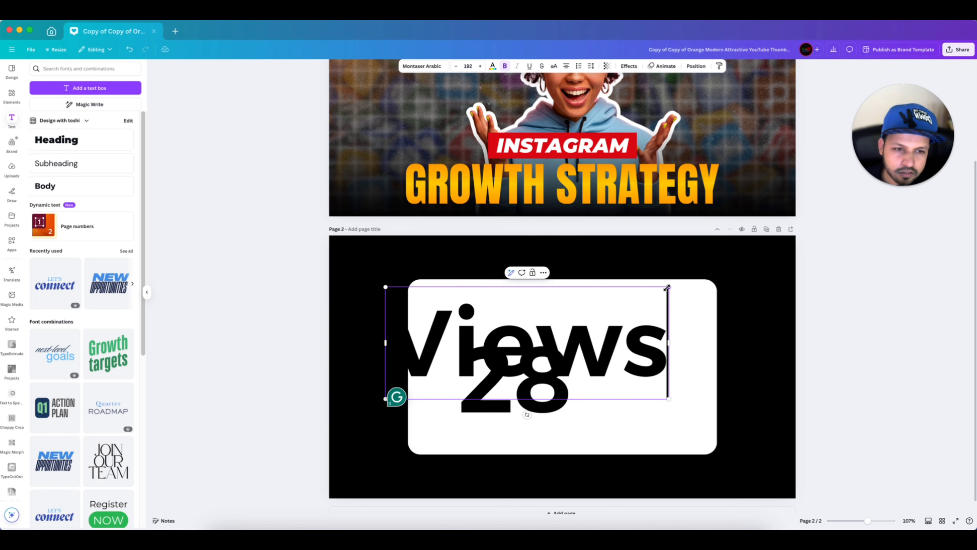
left_click_drag(667, 287, 577, 309)
left_click(851, 365)
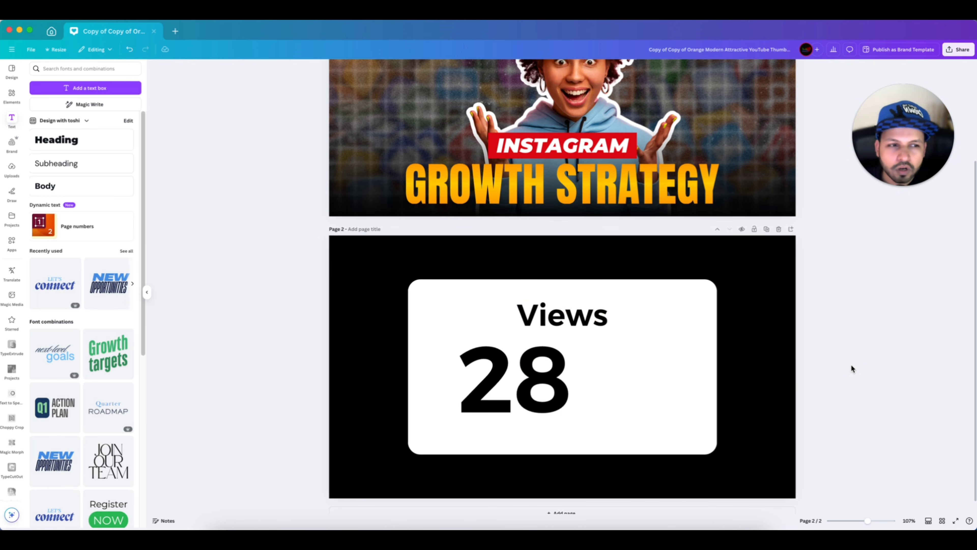
Step: Search the graphics for "arrow circle" and add the solid circle with a left-pointing arrow beside "28", coloured red
scroll(852, 364, "down", 5)
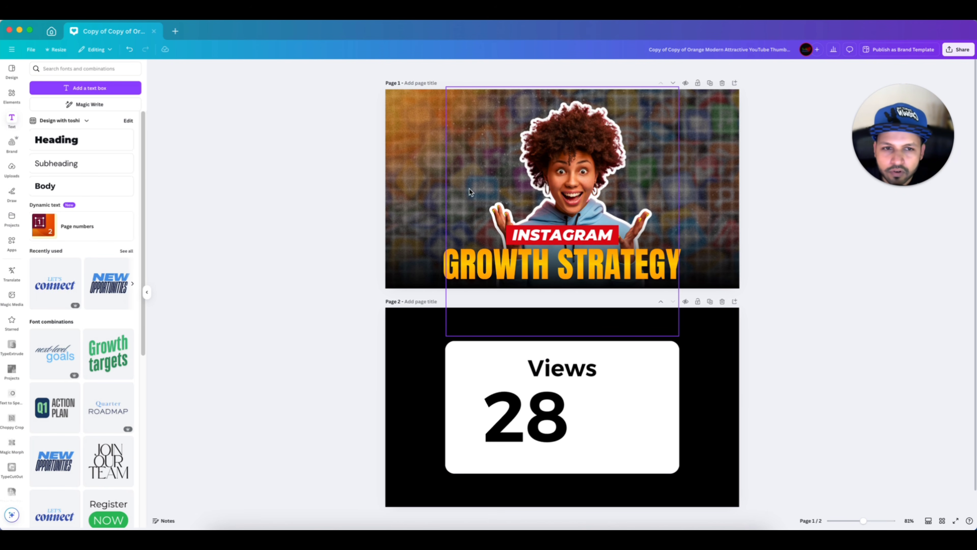
scroll(767, 302, "up", 2)
scroll(767, 302, "up", 4)
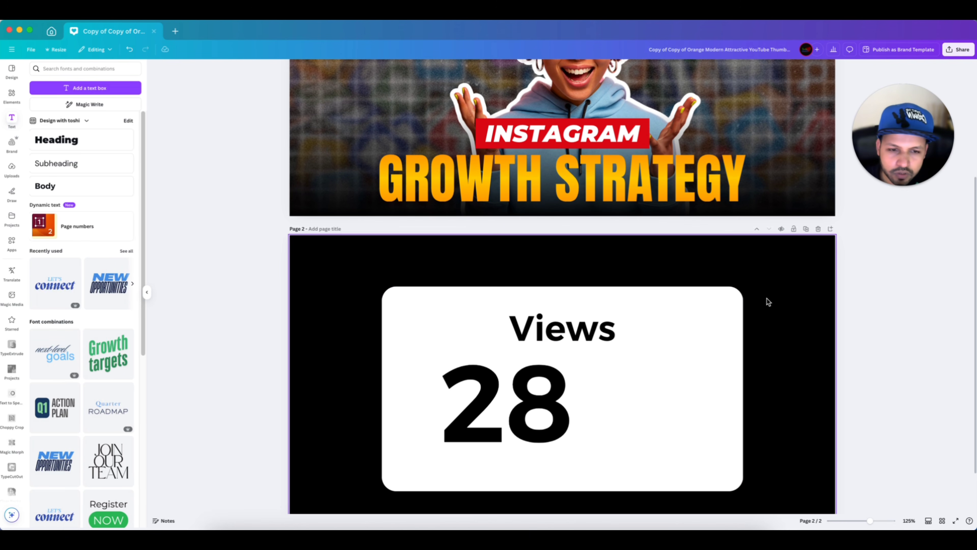
left_click(12, 94)
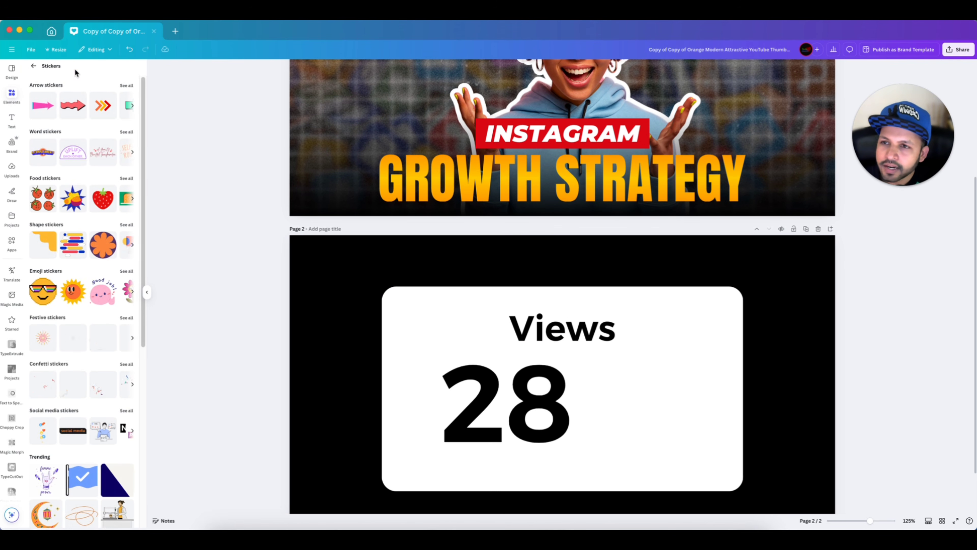
left_click(77, 68)
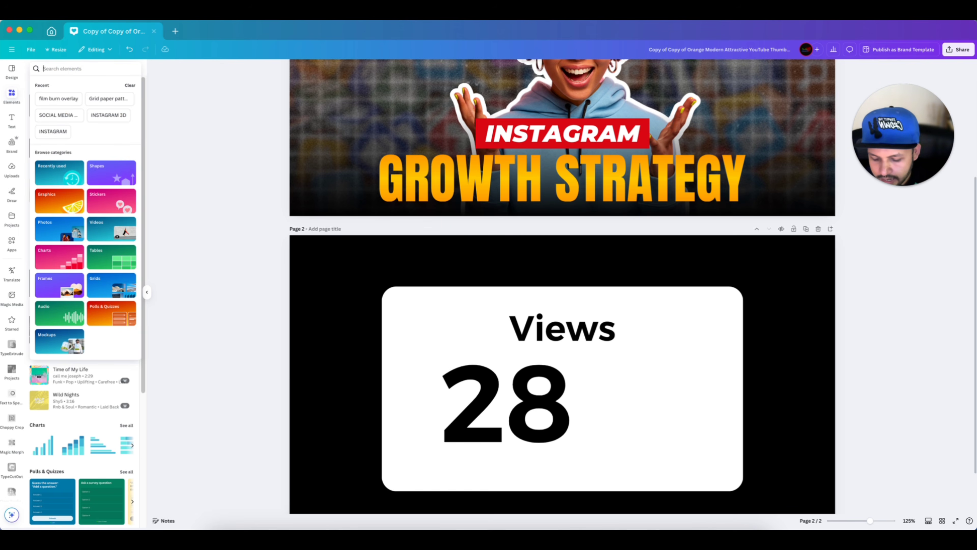
type("arrow circle")
key("Return")
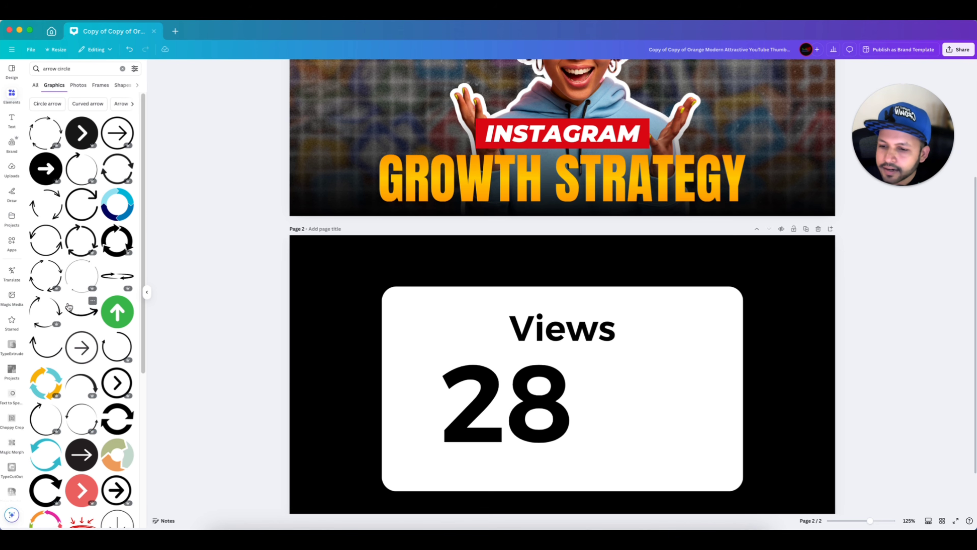
scroll(69, 306, "down", 10)
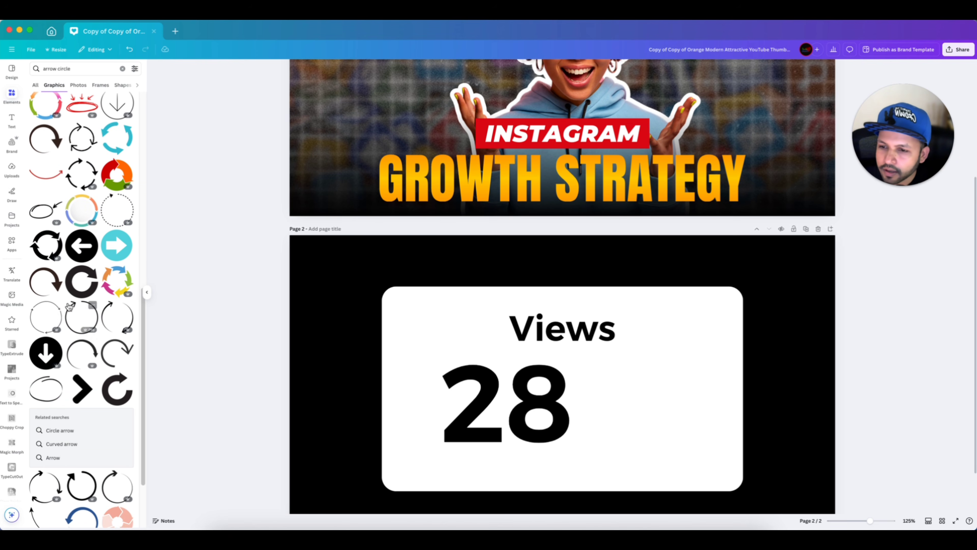
left_click(73, 244)
left_click_drag(587, 371, 659, 361)
left_click(497, 66)
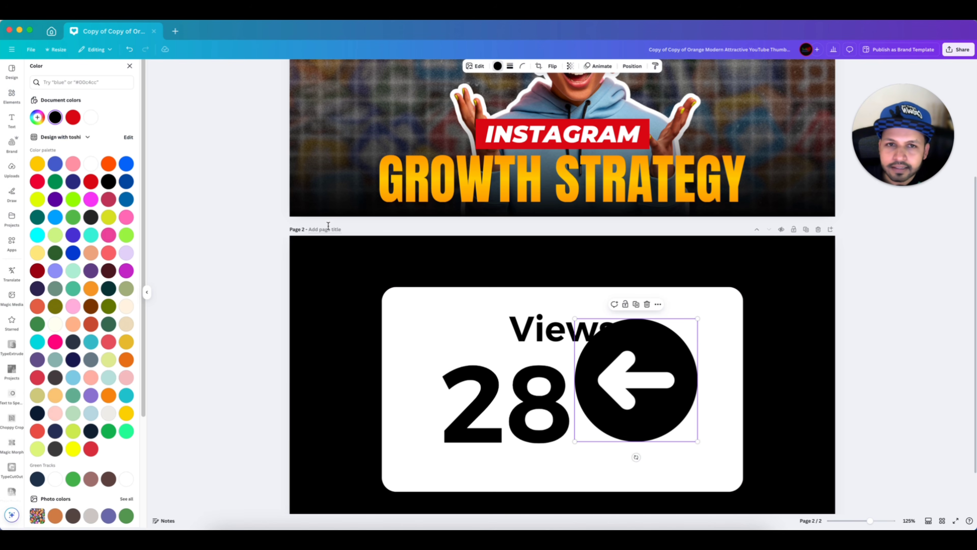
left_click(90, 181)
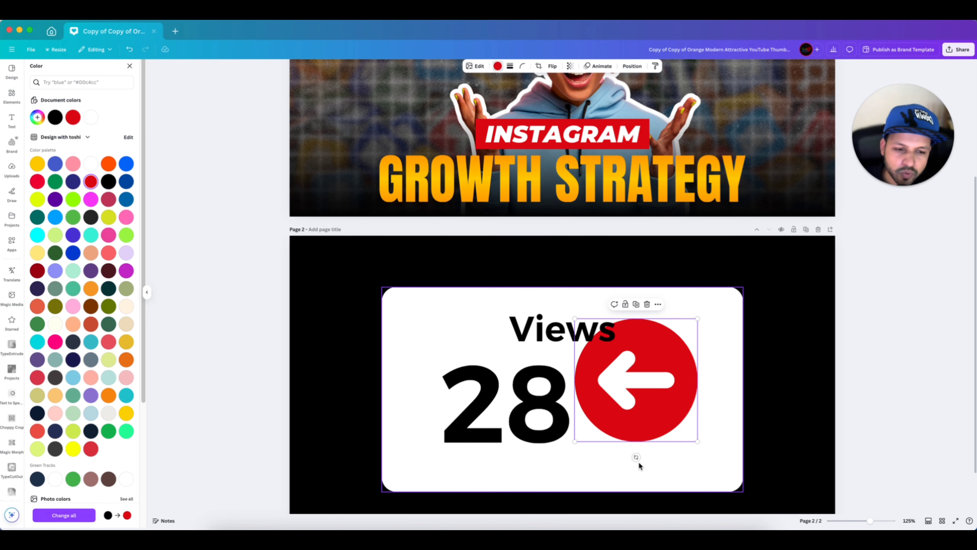
Step: Rotate the red arrow circle so it points down and shrink it to sit directly right of the "28" text
left_click_drag(636, 457, 698, 376)
left_click_drag(696, 318, 666, 383)
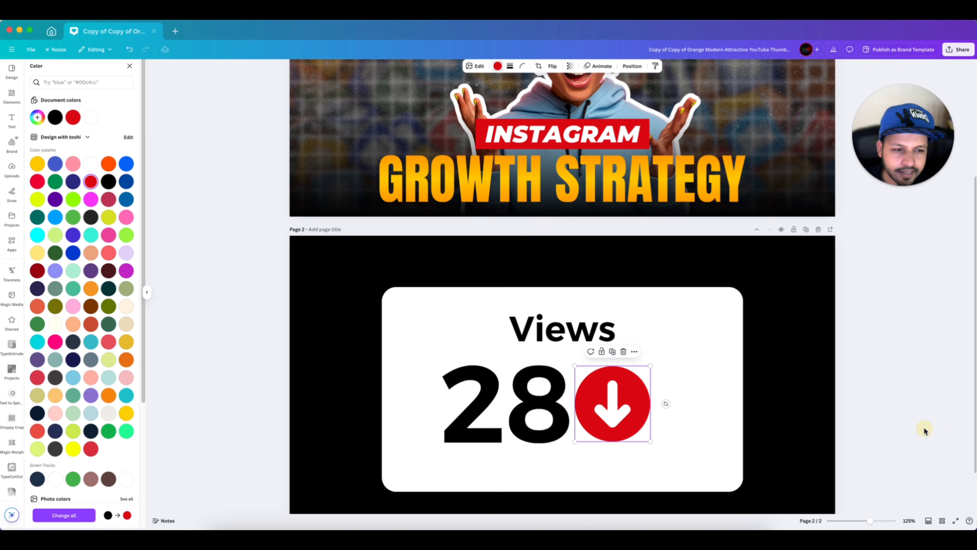
left_click(924, 430)
Step: Enlarge the "28" text and red arrow together and centre them on the card, fitting "Views" just above the number
left_click_drag(565, 338, 564, 328)
left_click(548, 406)
left_click(640, 408, "shift")
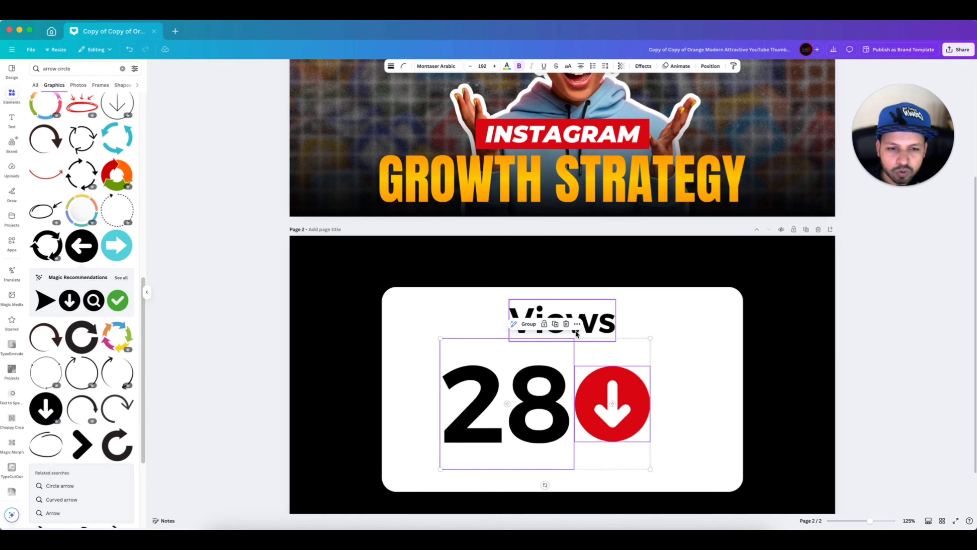
left_click_drag(650, 338, 737, 319)
left_click_drag(697, 399, 683, 403)
left_click_drag(704, 311, 715, 304)
left_click_drag(690, 375, 672, 388)
left_click(606, 327)
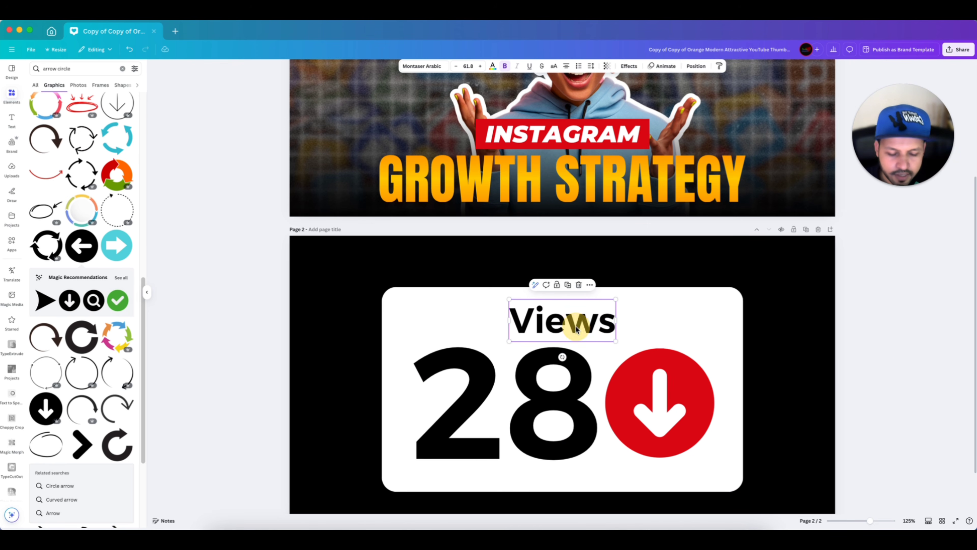
left_click_drag(575, 328, 575, 333)
left_click(858, 360)
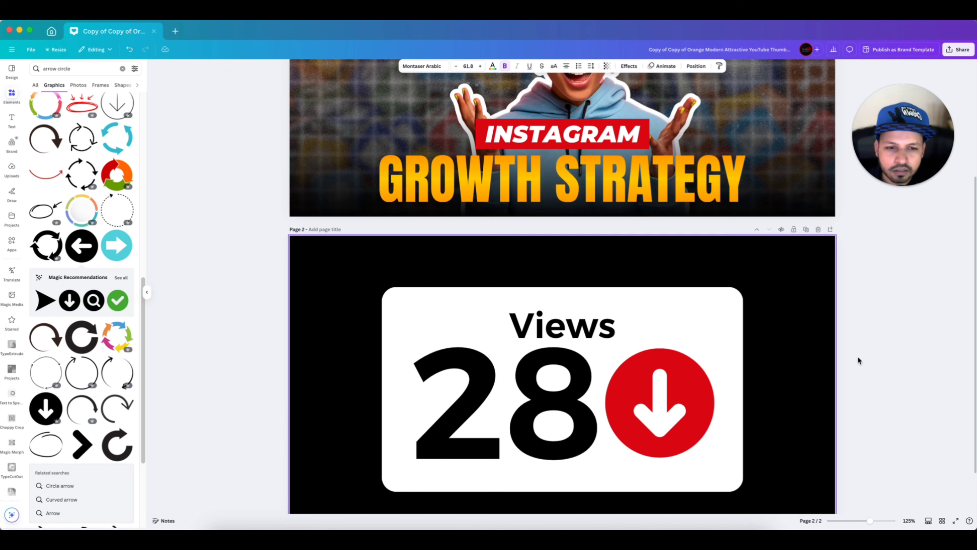
Step: Duplicate page 2 with the "Views 28" card as a new page 3
scroll(898, 356, "down", 3)
scroll(902, 357, "down", 1)
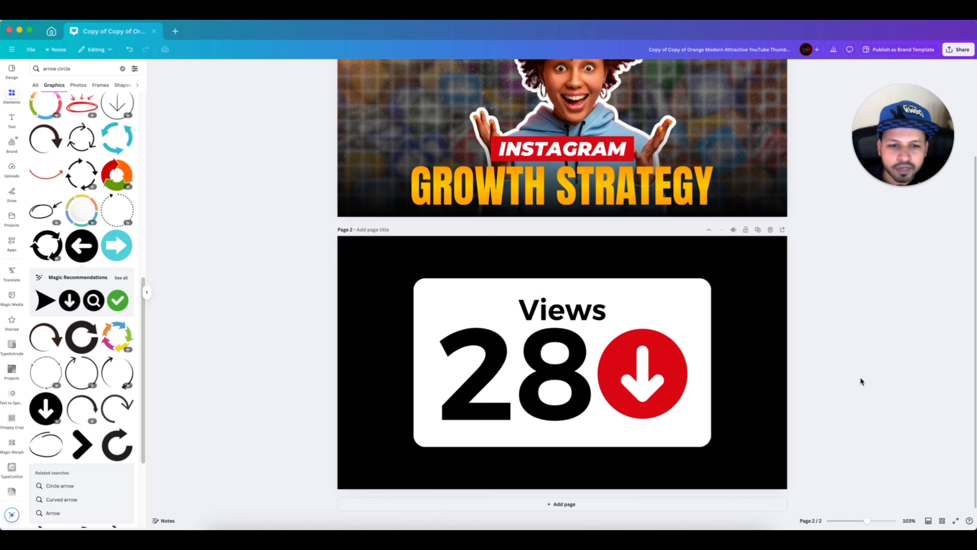
left_click(757, 229)
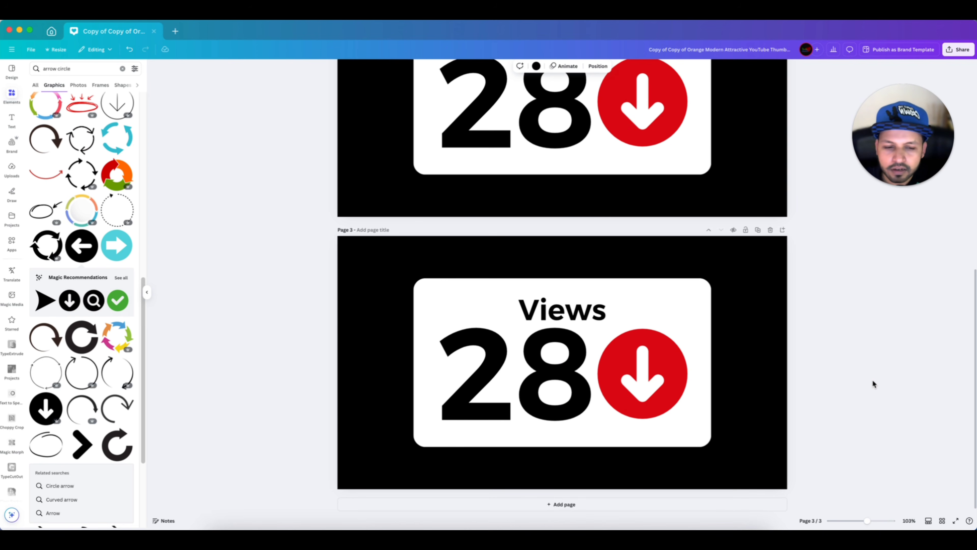
Step: Replace the "28" text on page 3 with "94K" and shrink it to font size 198 to fit left of the arrow
scroll(565, 383, "up", 2)
left_click(571, 361)
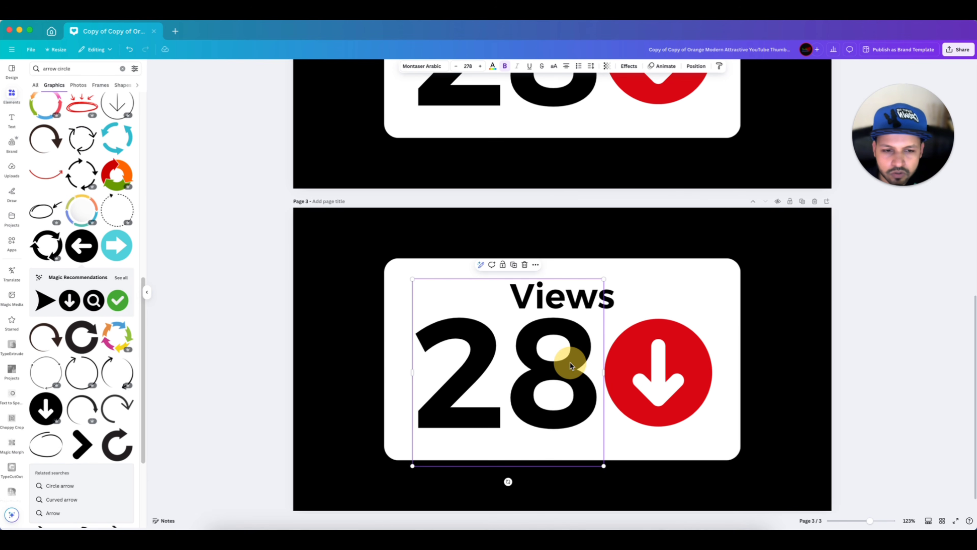
left_click(583, 366)
left_click(583, 366)
key("super+a")
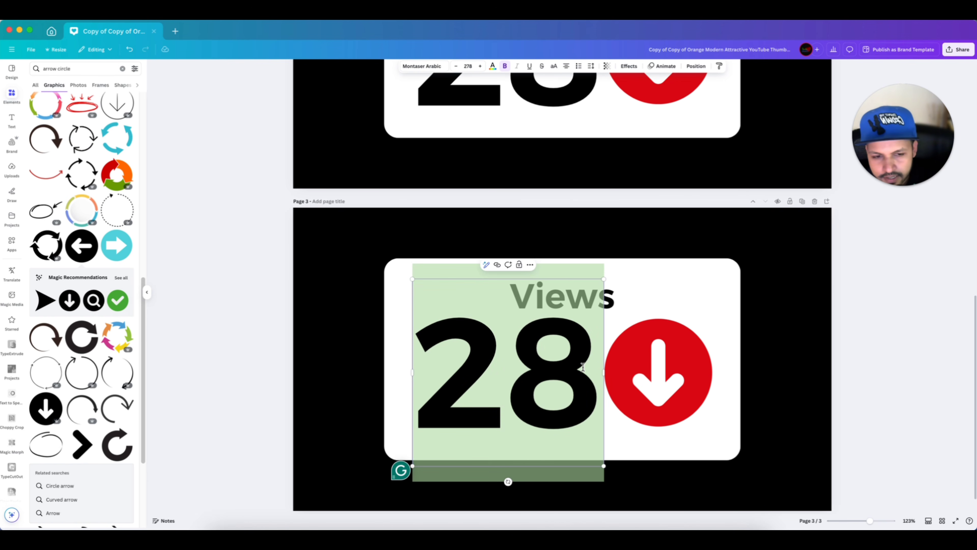
key("BackSpace")
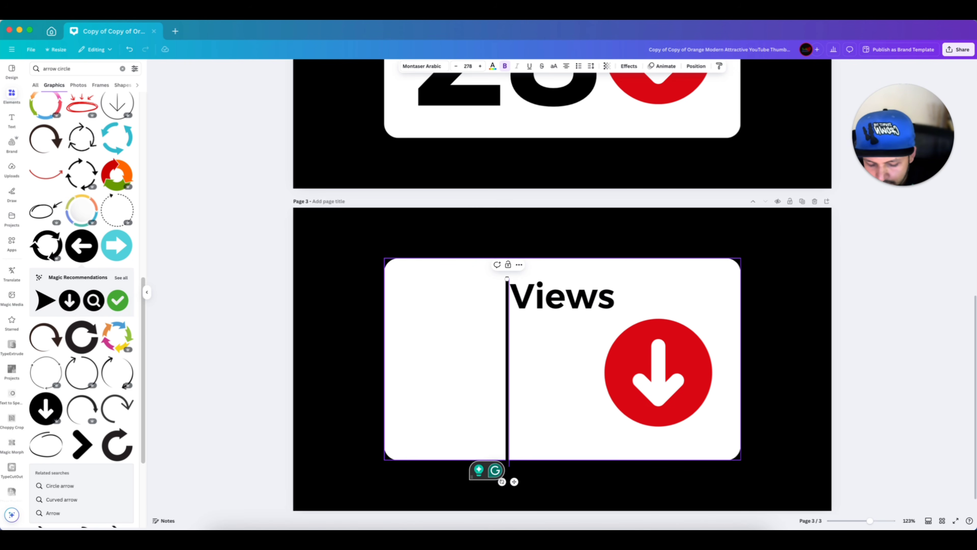
type("94")
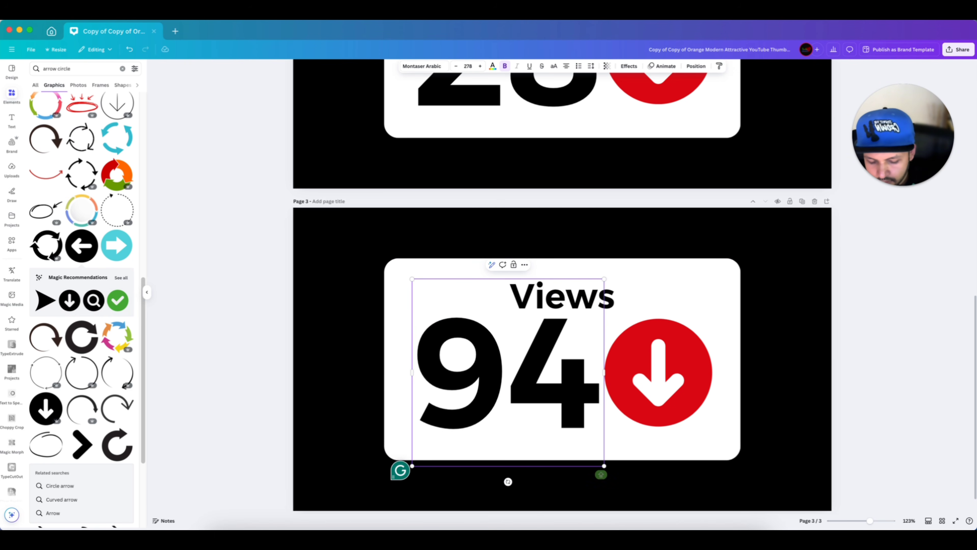
key("Caps_Lock")
type("K")
left_click(932, 328)
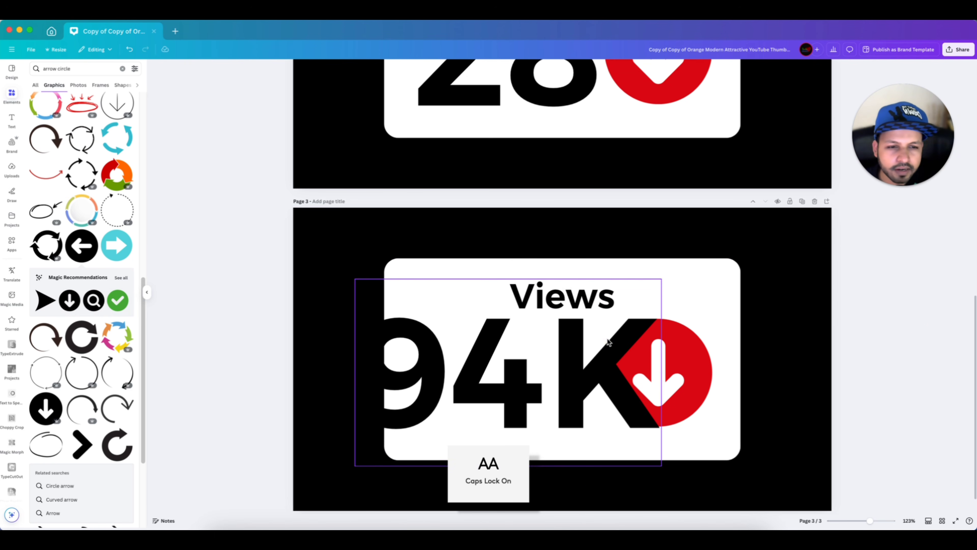
left_click(565, 298)
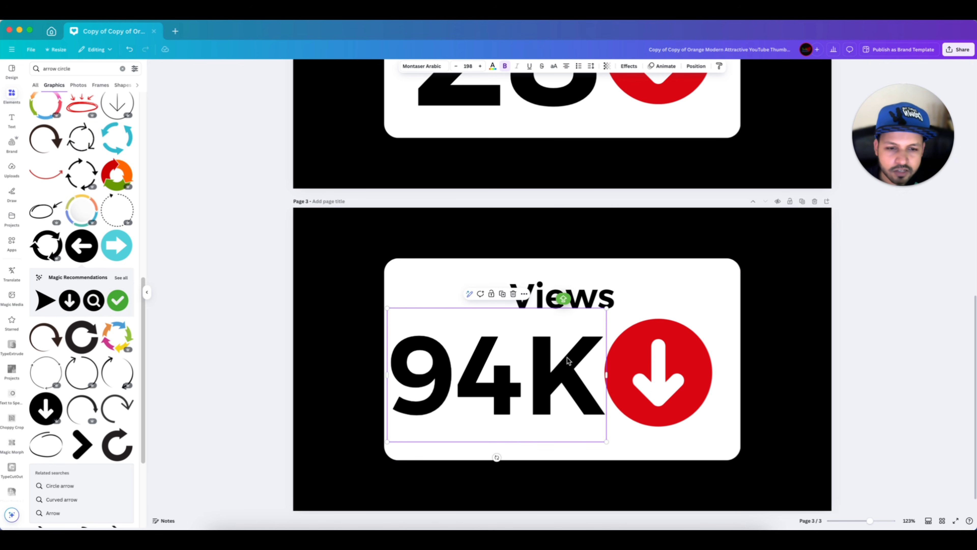
Step: Rotate the arrow circle on page 3 so it points up and colour it green
left_click(688, 364)
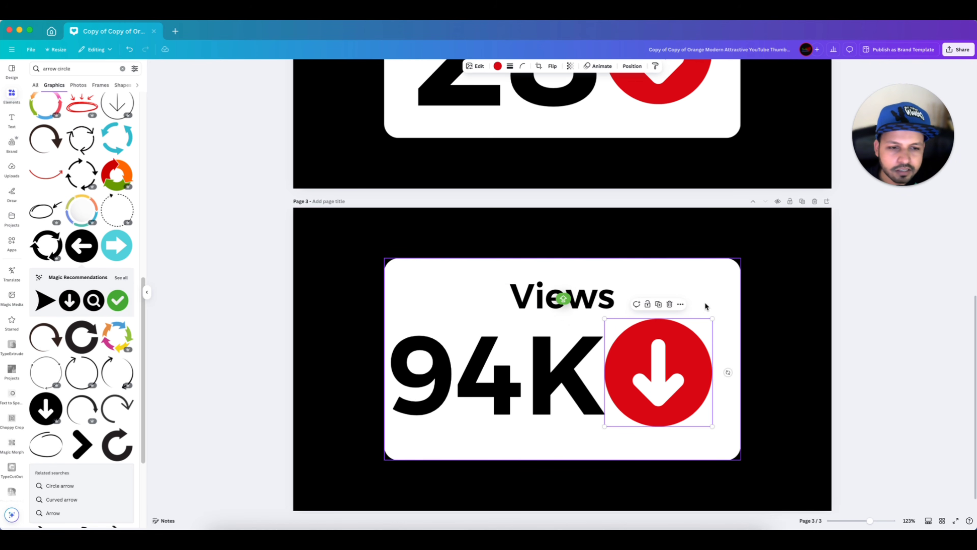
left_click_drag(727, 372, 588, 372)
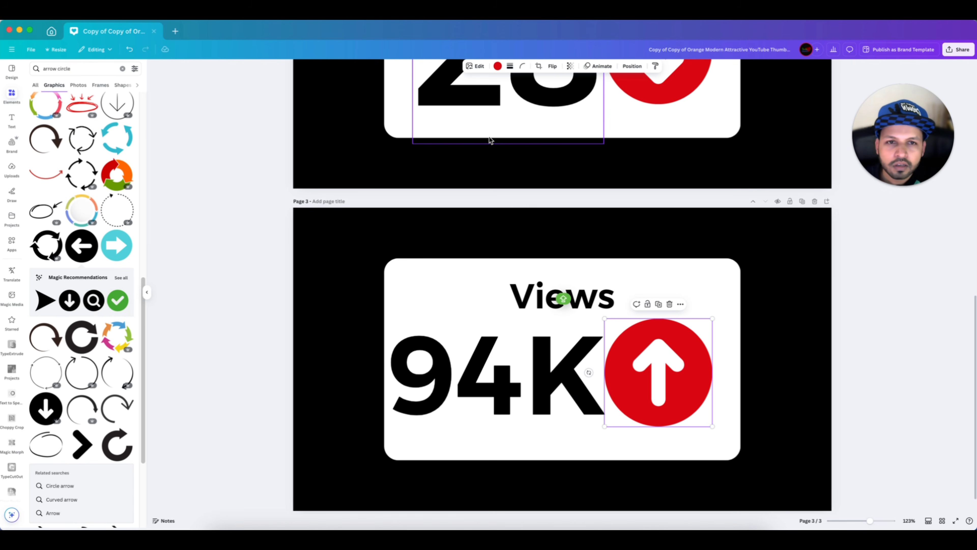
left_click(497, 66)
left_click(109, 431)
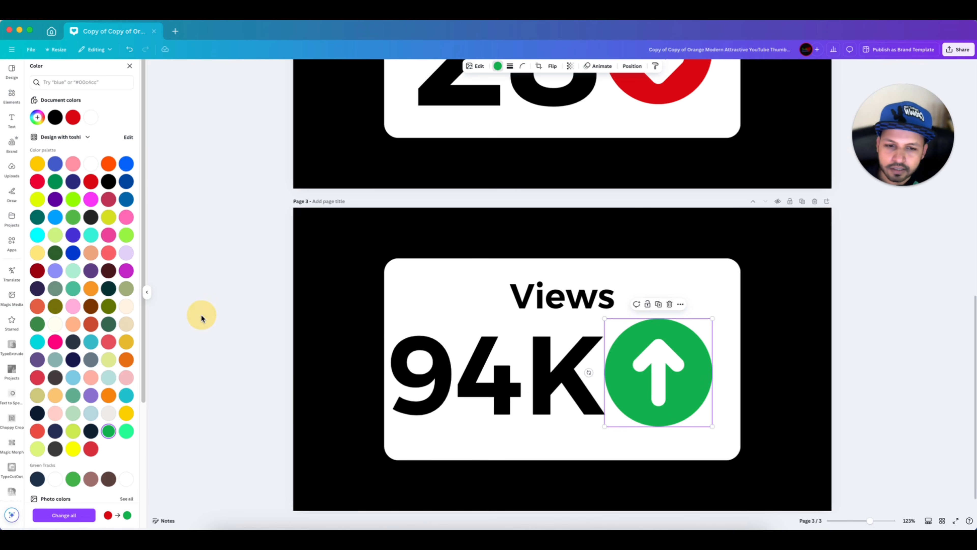
left_click(200, 319)
Step: Shrink the "94K" text and green arrow together to font size 187 and centre them on the card, lowering "Views" closer to the number
left_click(472, 378)
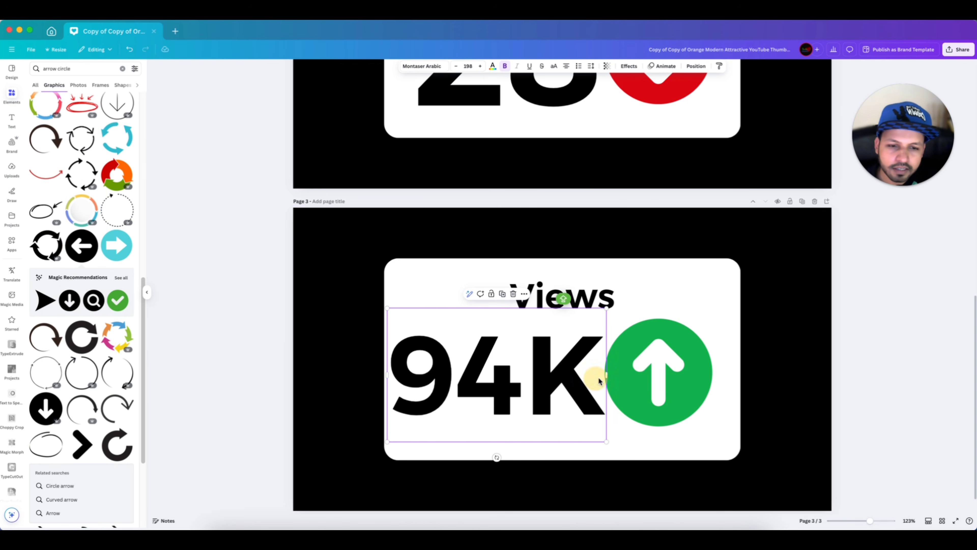
left_click(633, 379, "shift")
left_click_drag(713, 306, 702, 321)
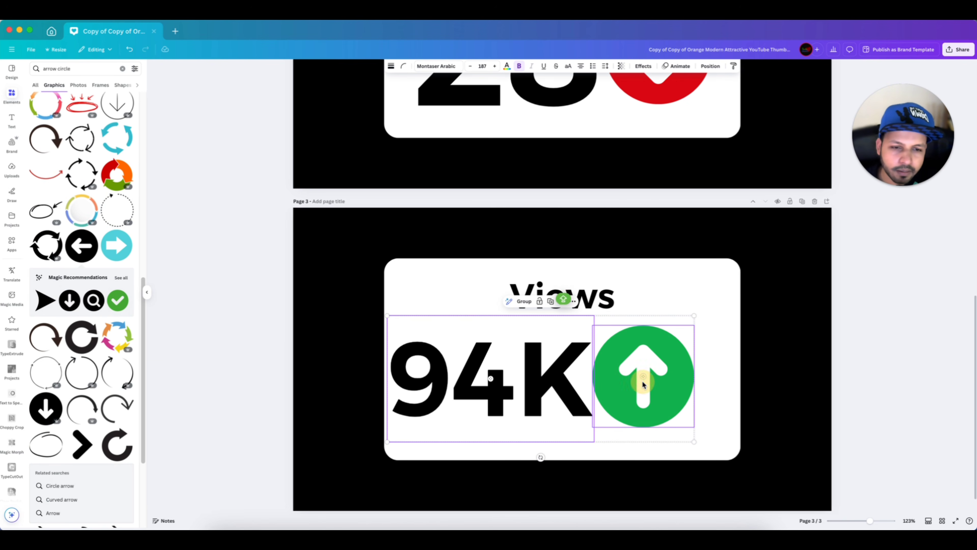
left_click(593, 294, "shift")
left_click_drag(593, 294, 593, 307)
left_click(853, 312)
Step: Set up a PNG download of the design at size 3.125 (4,000 × 2,250 px)
scroll(853, 312, "down", 5)
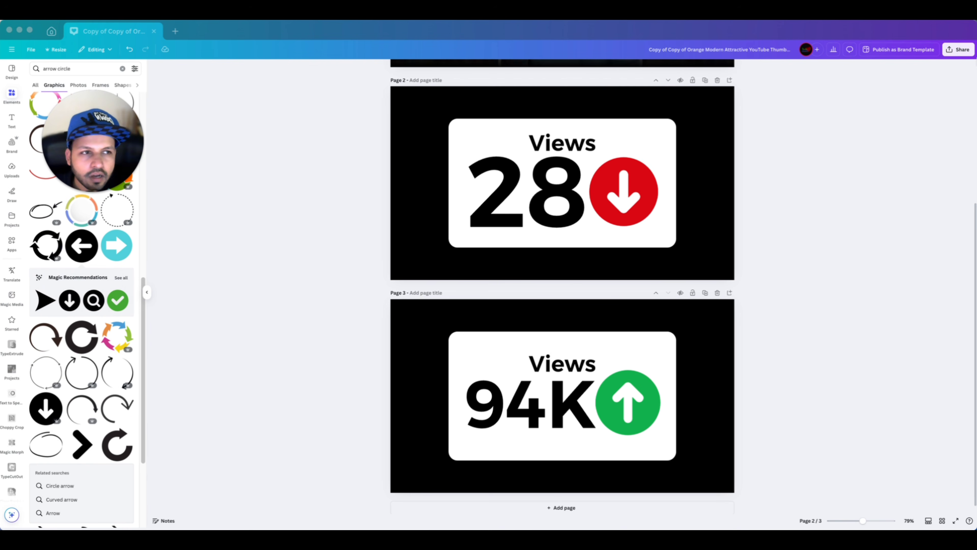
left_click(955, 50)
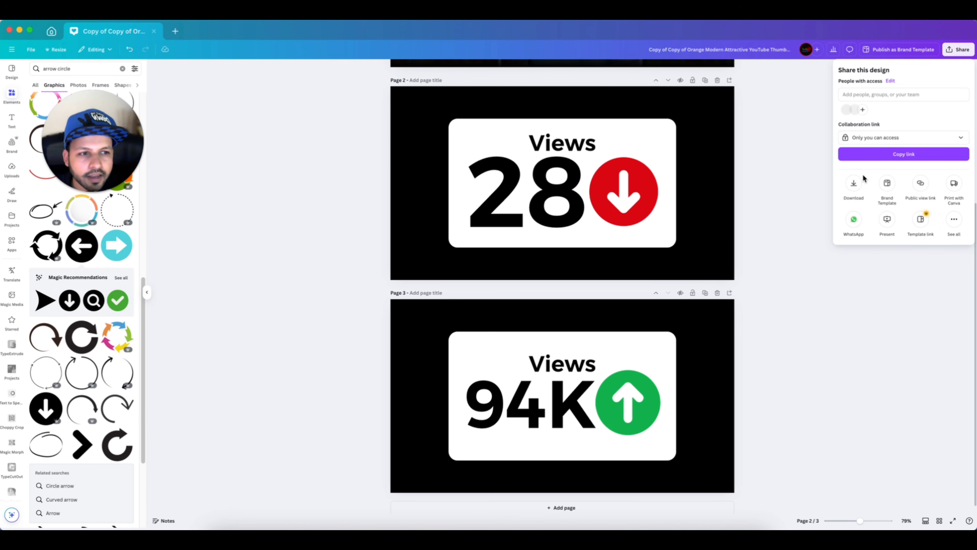
left_click(854, 184)
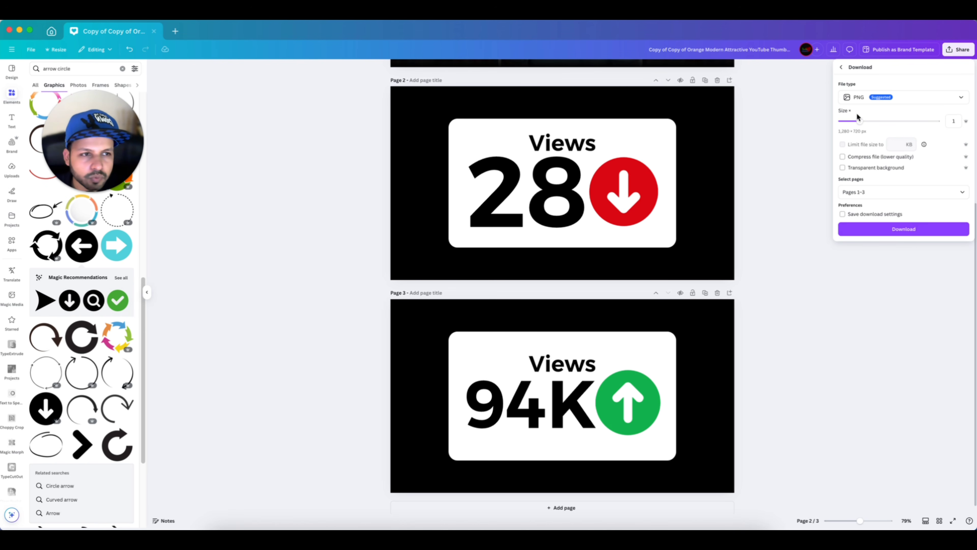
left_click_drag(859, 123, 958, 123)
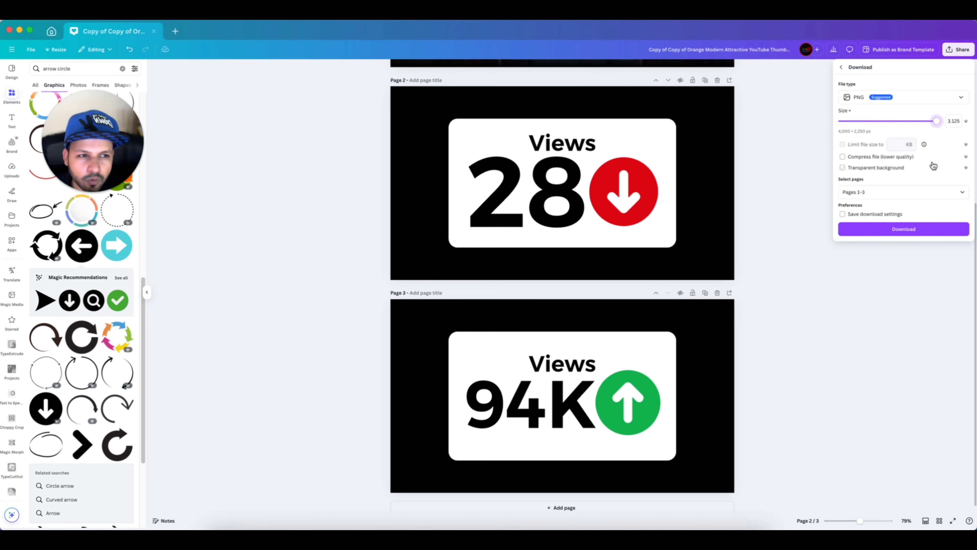
Step: Limit the download to pages 2 and 3 and download them
left_click(955, 192)
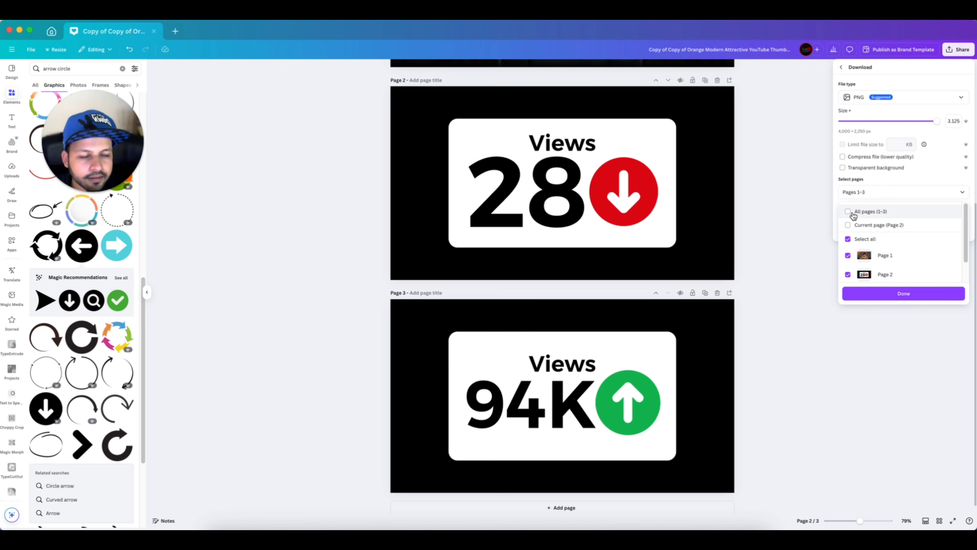
left_click(849, 224)
scroll(850, 231, "down", 1)
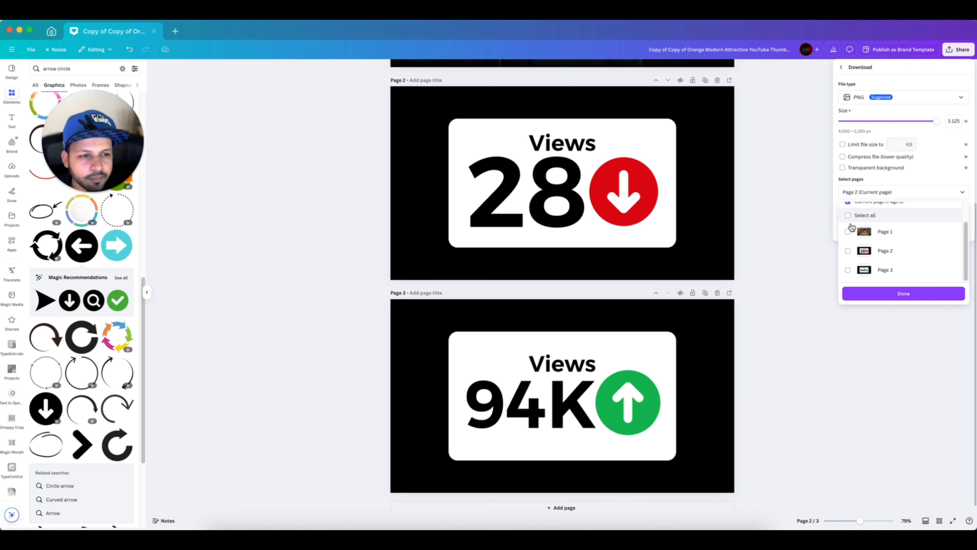
left_click(848, 255)
left_click(848, 272)
left_click(900, 294)
left_click(904, 230)
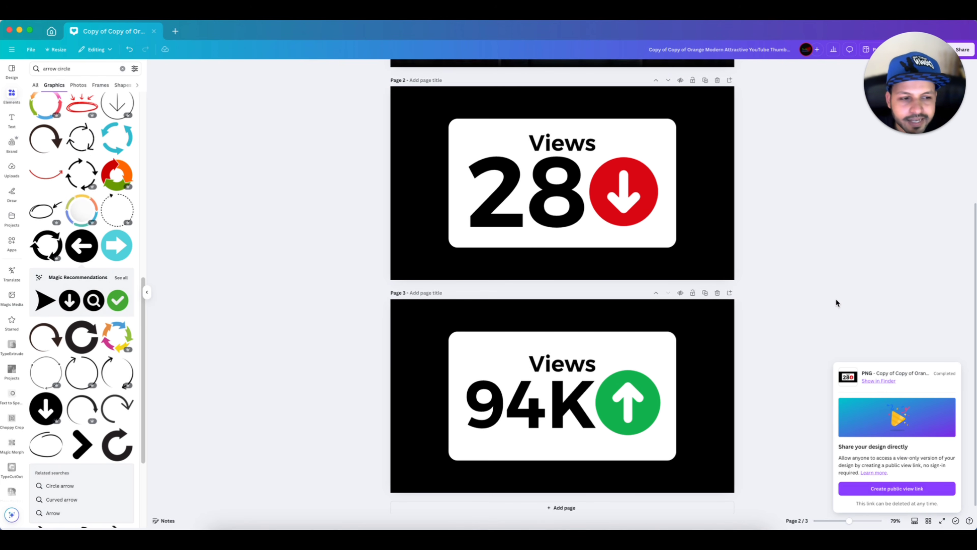
Step: Upload 2.png and 3.png from the newly downloaded thumbnail folder in Downloads
left_click(11, 170)
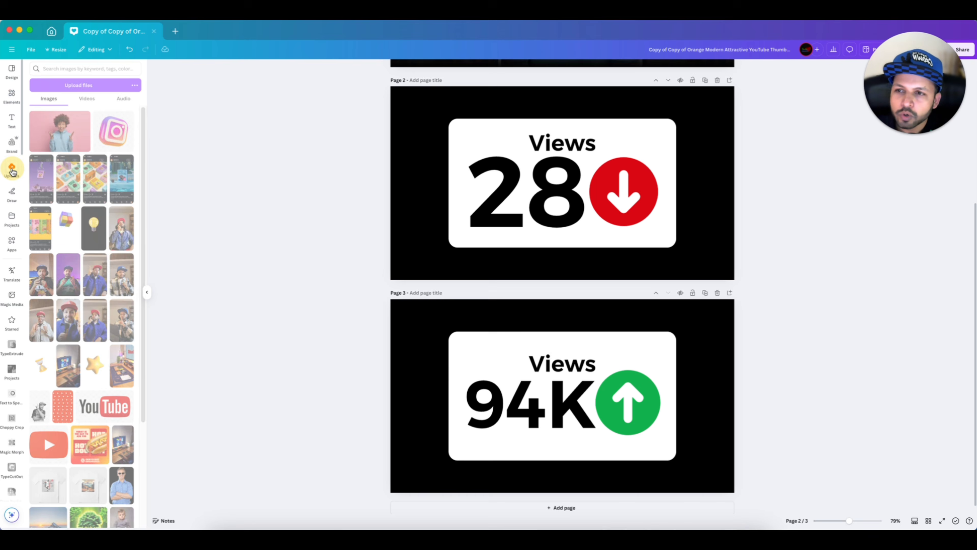
left_click(76, 86)
left_click(429, 165)
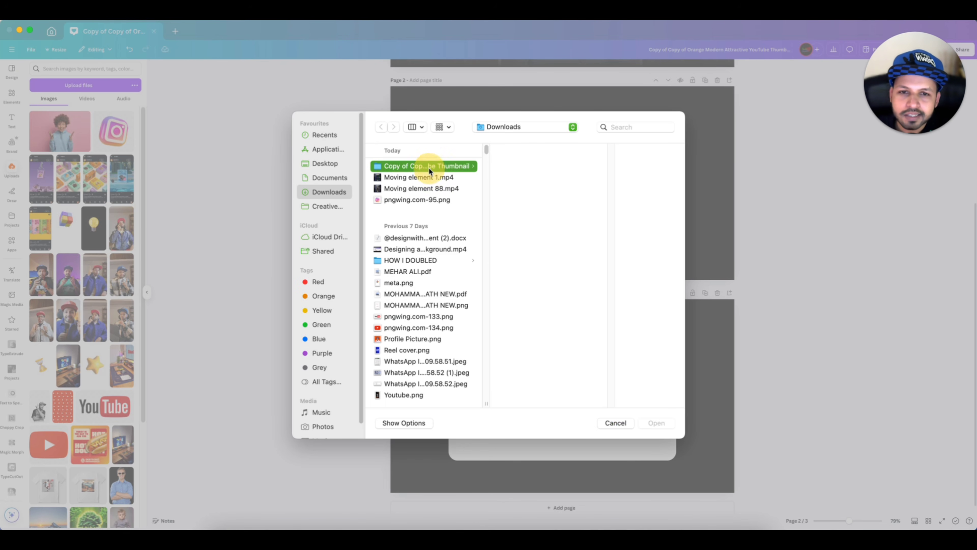
left_click(541, 199)
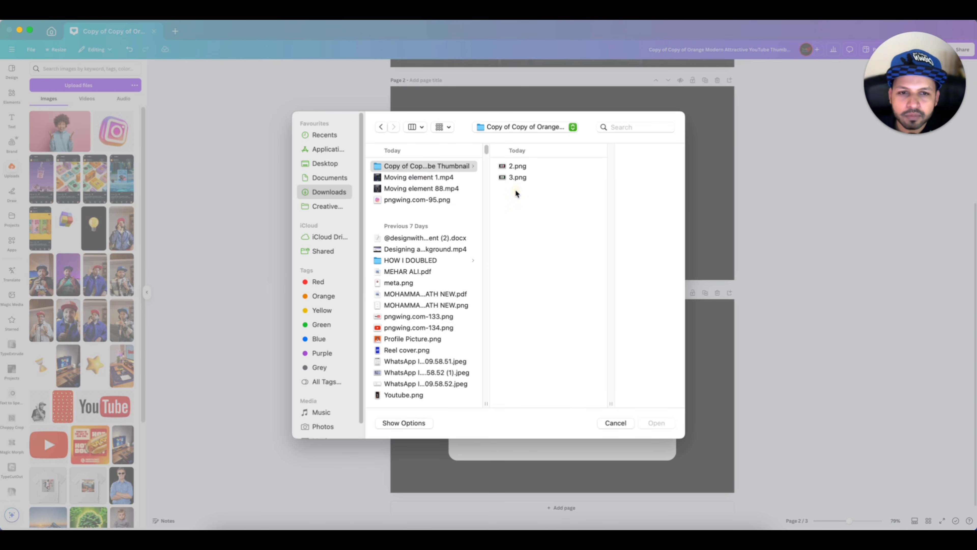
left_click_drag(514, 192, 519, 168)
left_click(667, 425)
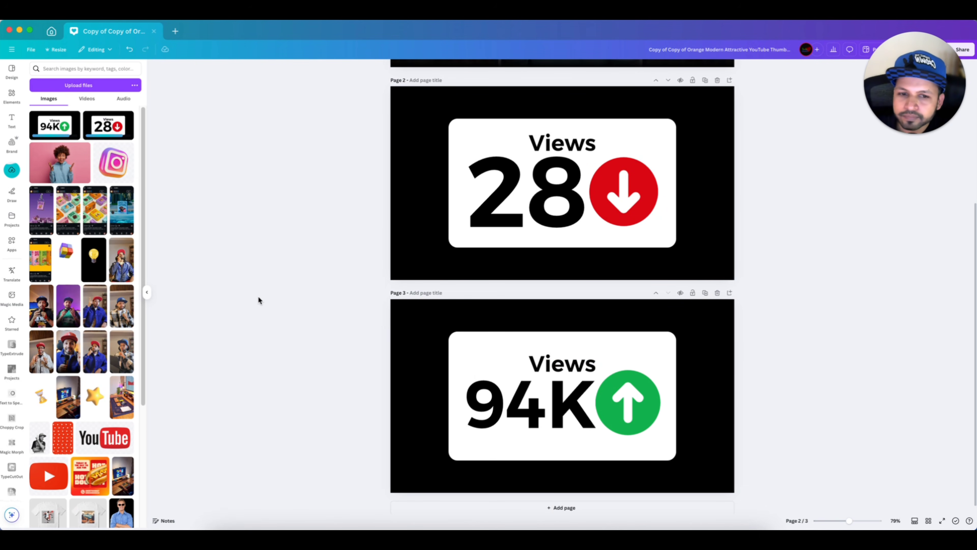
Step: Delete the "Views 28" and "Views 94K" pages, keeping only the thumbnail page
scroll(258, 296, "up", 2)
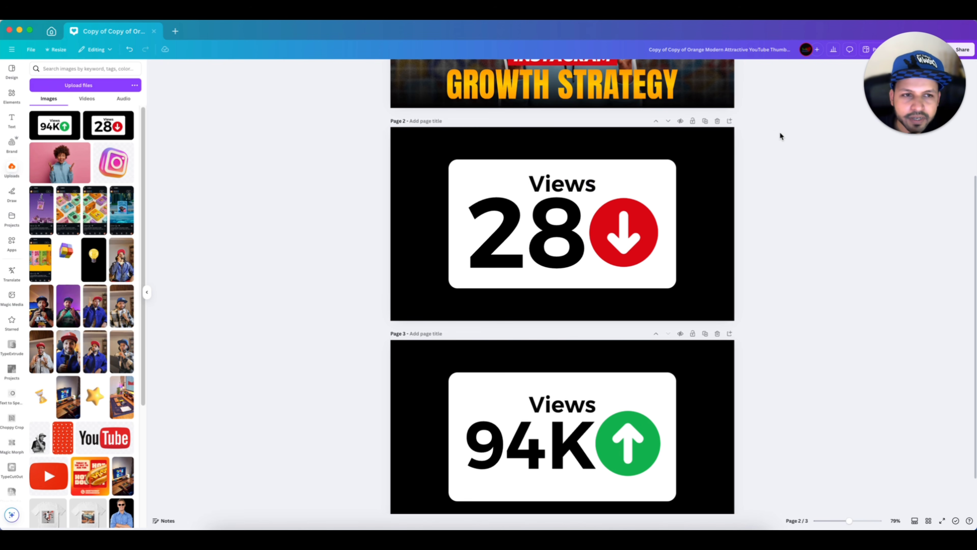
left_click(717, 121)
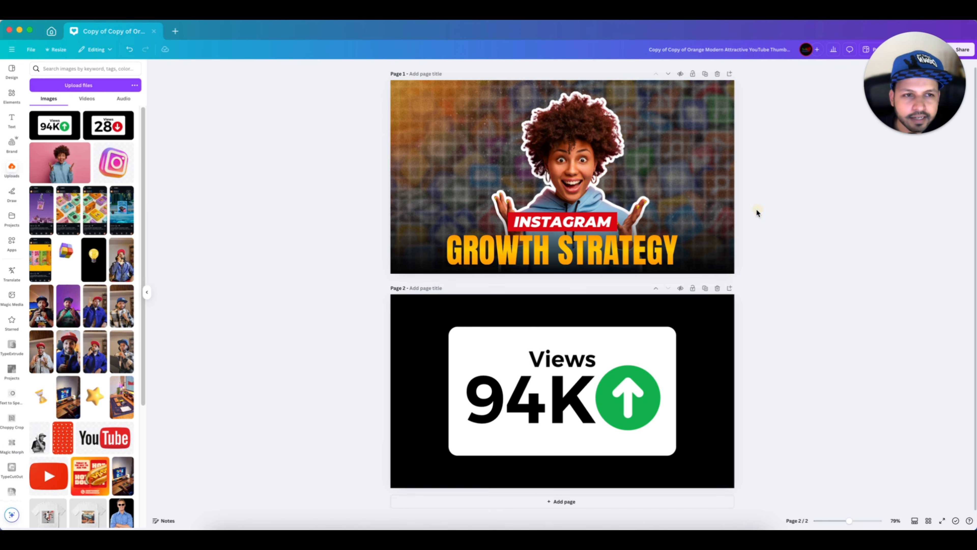
left_click(718, 294)
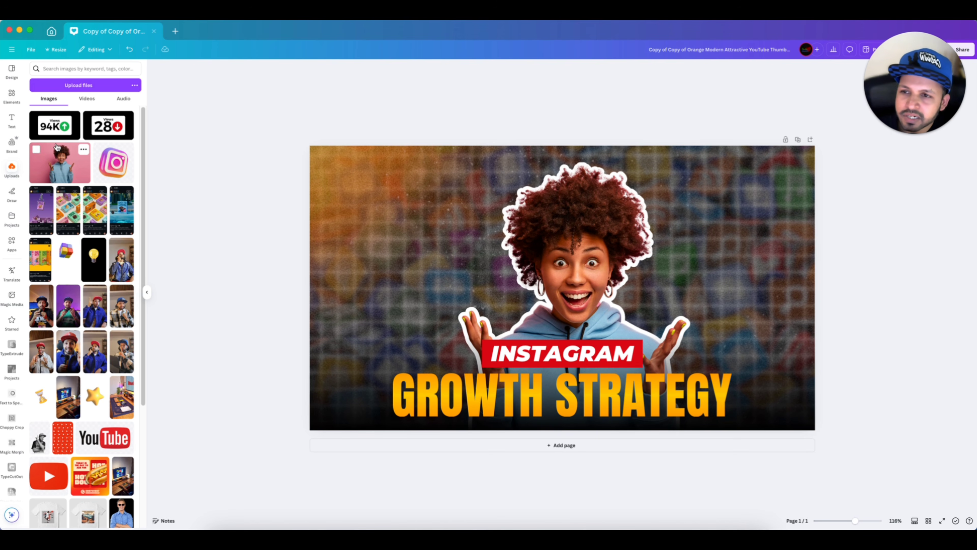
Step: Add the uploaded "94K" and "28" card images to the thumbnail and shift the "28" image to the right
left_click(66, 138)
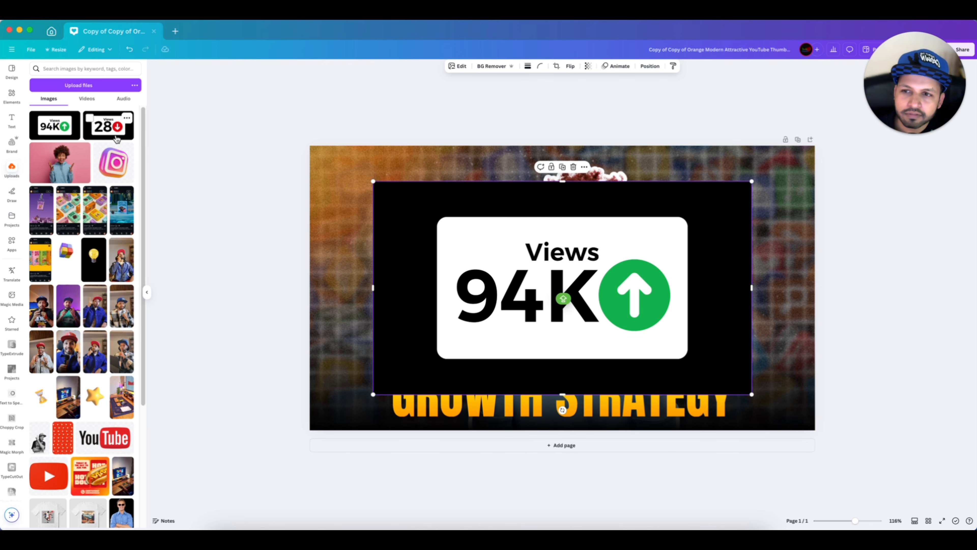
left_click(115, 137)
left_click_drag(589, 287, 774, 291)
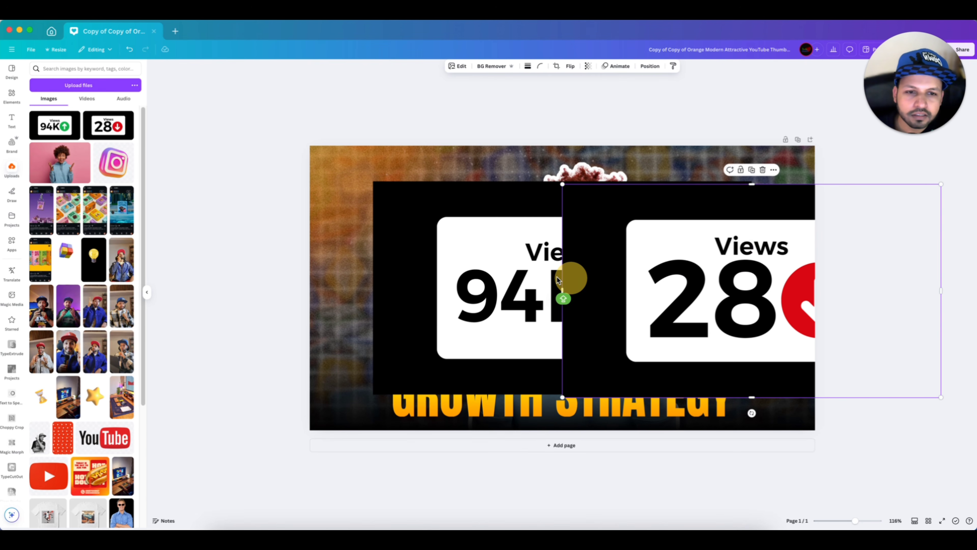
Step: Shrink both card images together, move them up, and place the "28" image right of the "94K" image without overlap
left_click(493, 276, "shift")
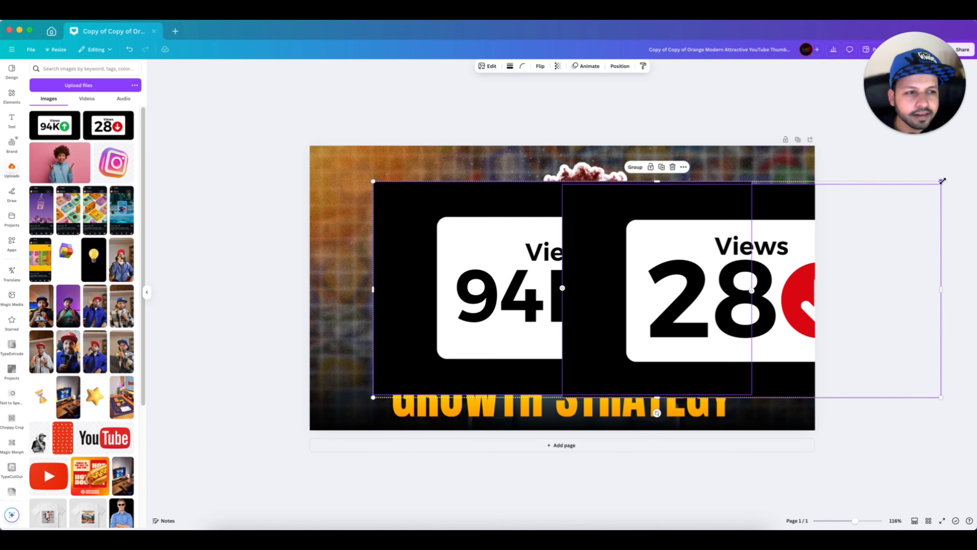
left_click_drag(942, 181, 742, 260)
left_click_drag(698, 294, 701, 259)
left_click(889, 290)
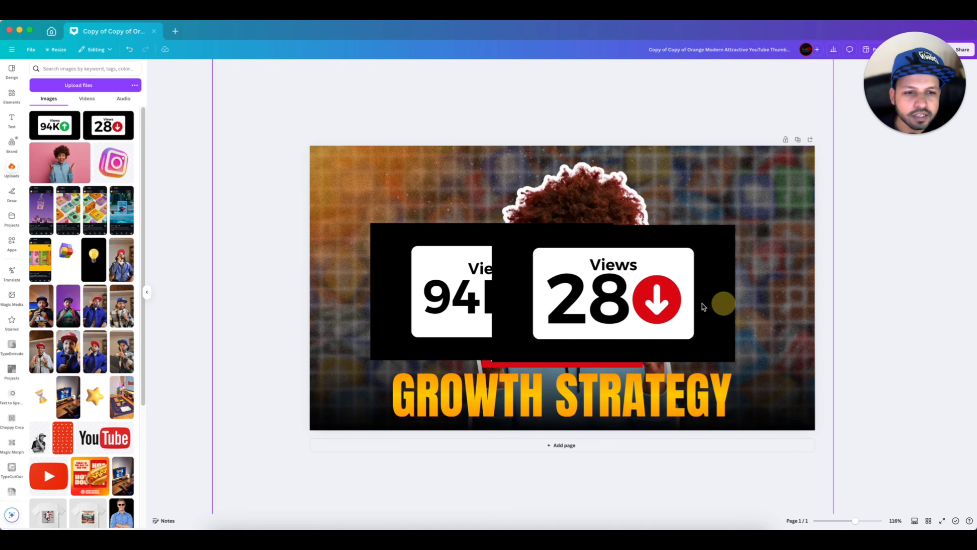
left_click_drag(703, 306, 833, 304)
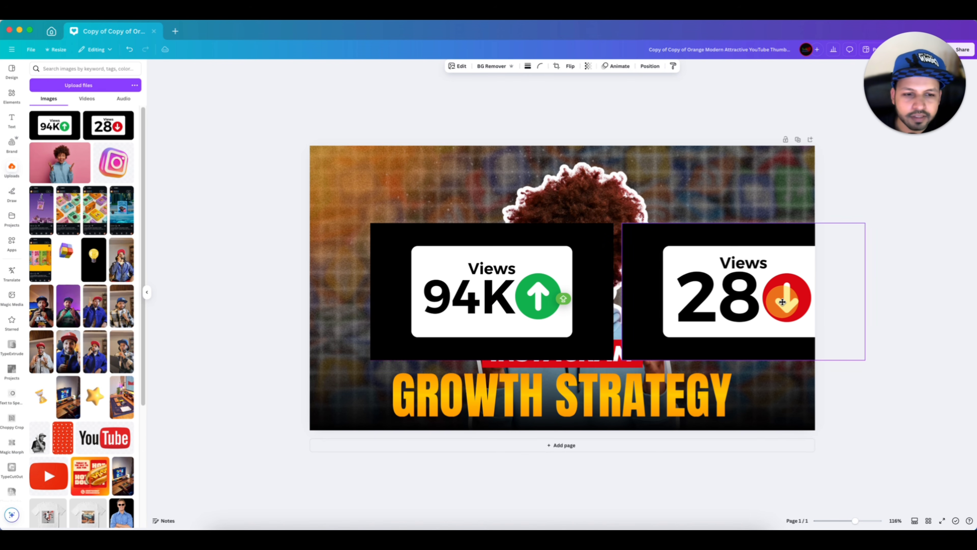
Step: Shrink the "94K" and "28" card images together and centre the pair on the thumbnail
left_click(590, 288, "shift")
left_click_drag(865, 222, 785, 233)
left_click_drag(731, 293, 700, 275)
left_click(896, 289)
key("super+equal")
key("super+equal")
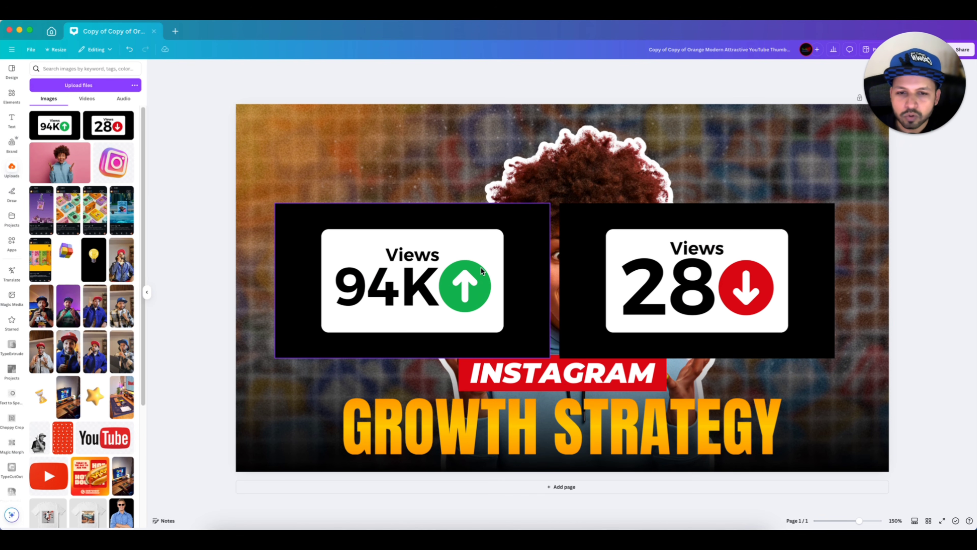
Step: Remove the black background from the "94K" card image
left_click(434, 272)
left_click(493, 66)
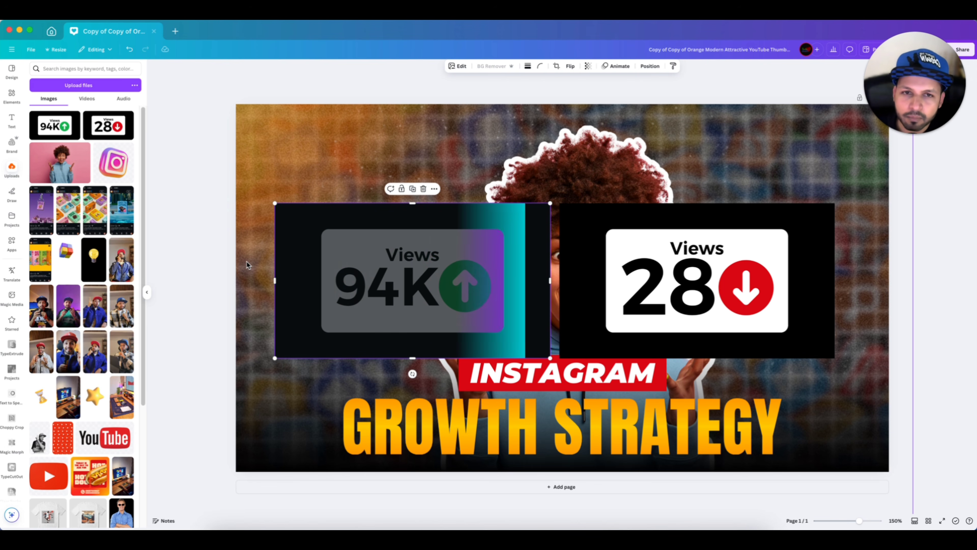
scroll(247, 265, "up", 10, "ctrl")
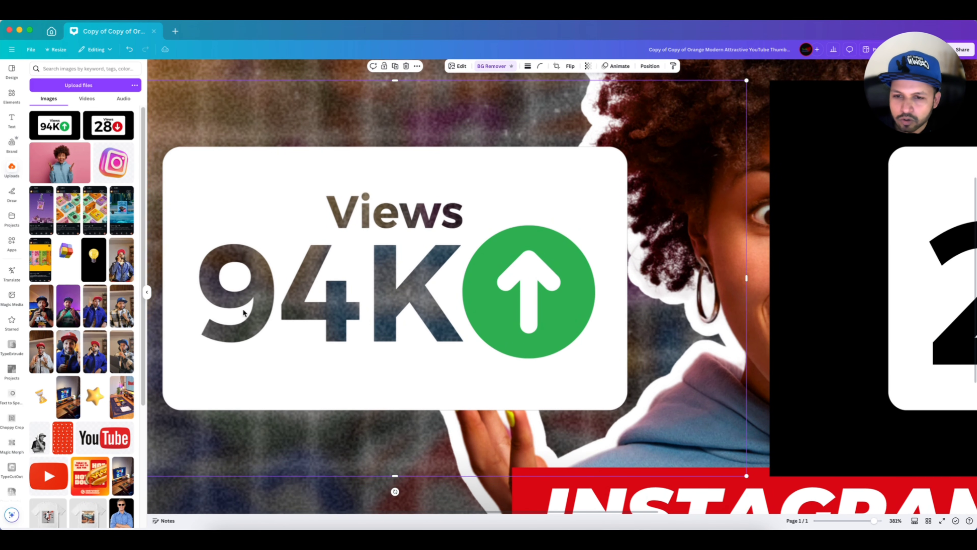
scroll(268, 292, "down", 5, "ctrl")
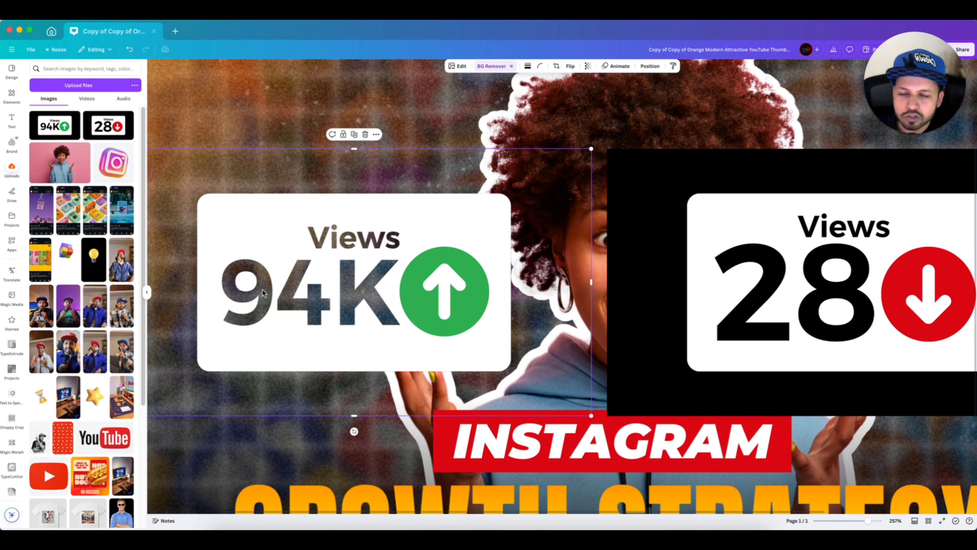
Step: Restore the erased "Views 94K" lettering on the card with the background remover's Restore brush at size 34
left_click(495, 67)
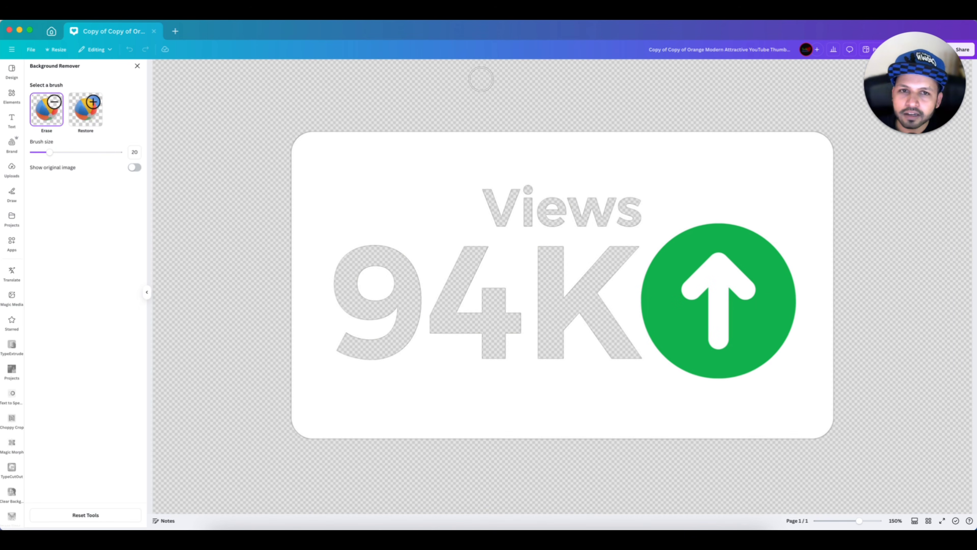
left_click(94, 123)
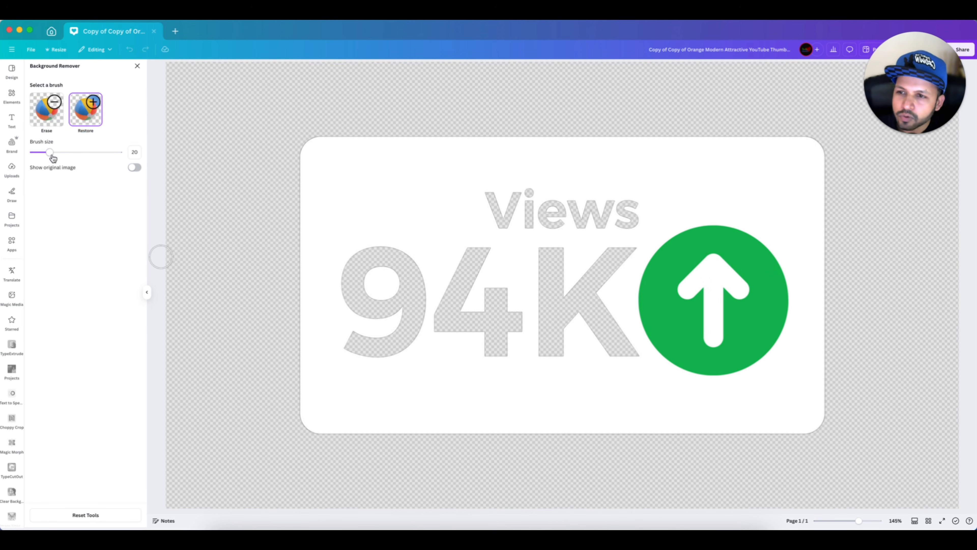
left_click_drag(52, 152, 62, 152)
mouse_move(360, 332)
left_mouse_down()
mouse_move(355, 298)
mouse_move(366, 255)
mouse_move(395, 275)
mouse_move(372, 315)
mouse_move(416, 268)
mouse_move(415, 320)
mouse_move(358, 338)
mouse_move(425, 336)
mouse_move(486, 253)
mouse_move(457, 315)
mouse_move(486, 334)
mouse_move(498, 302)
mouse_move(518, 308)
mouse_move(502, 334)
mouse_move(553, 316)
mouse_move(560, 261)
mouse_move(489, 206)
mouse_move(602, 219)
mouse_move(484, 213)
mouse_move(639, 218)
mouse_move(520, 203)
mouse_move(589, 273)
mouse_move(602, 271)
mouse_move(549, 330)
mouse_move(562, 362)
mouse_move(627, 353)
left_mouse_up()
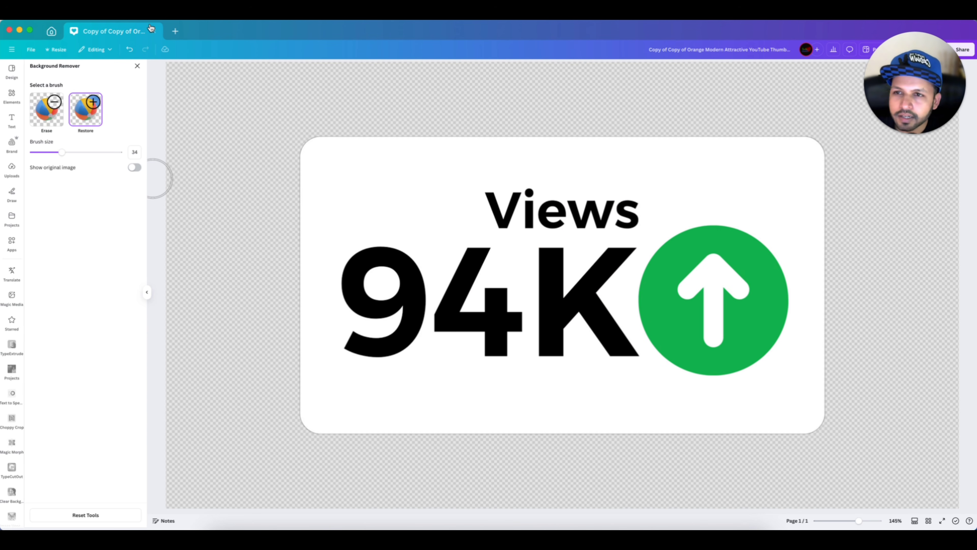
left_click(138, 68)
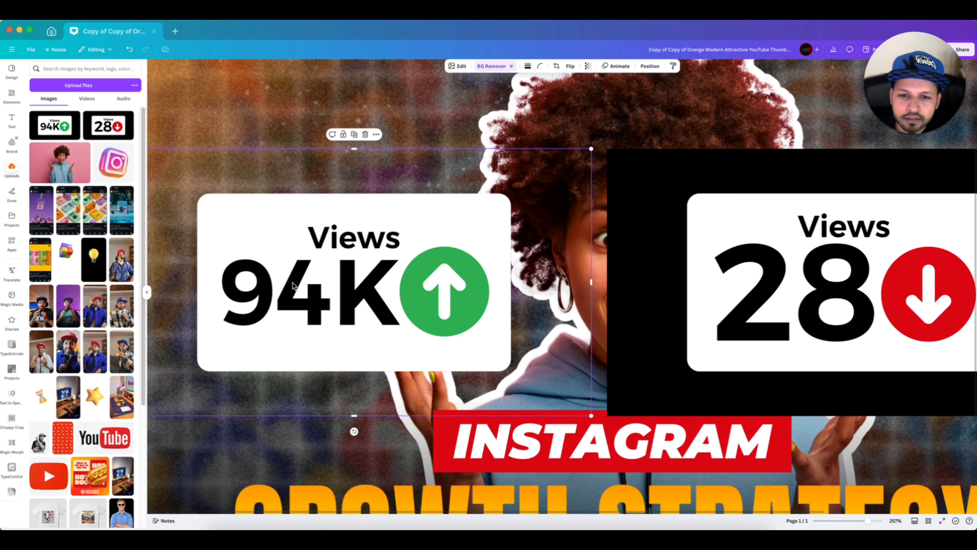
Step: Remove the "28" card image's background and restore its erased "Views 28" lettering with the Restore brush
scroll(291, 285, "down", 5)
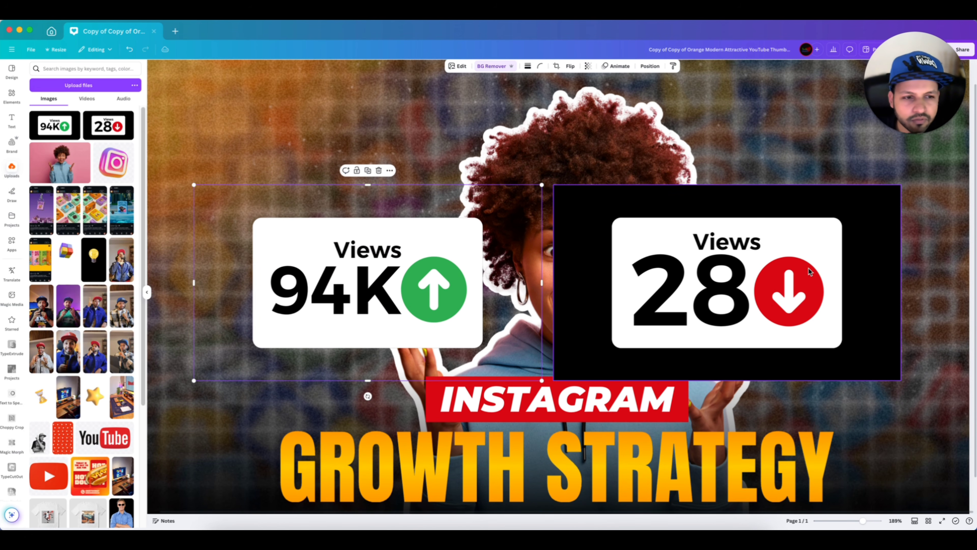
left_click(565, 292)
left_click(493, 66)
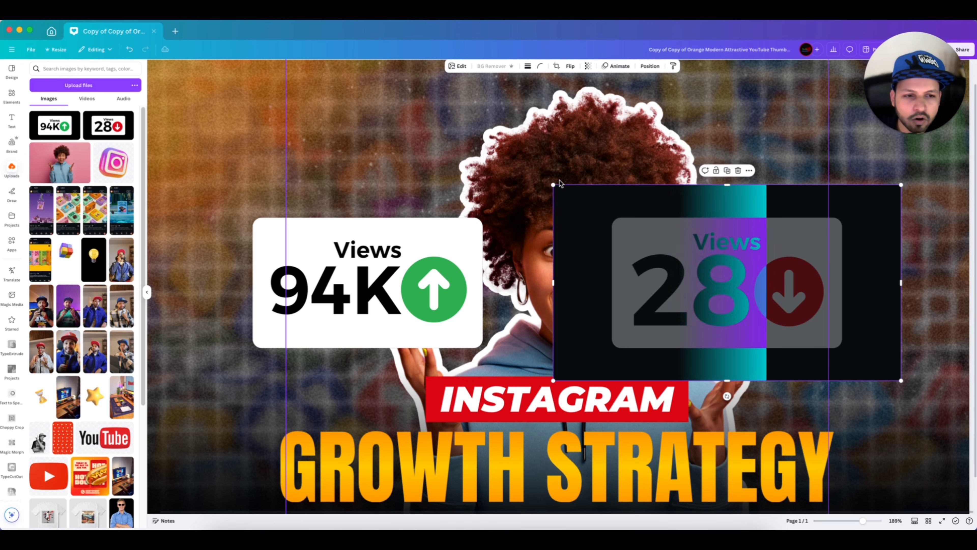
left_click(490, 68)
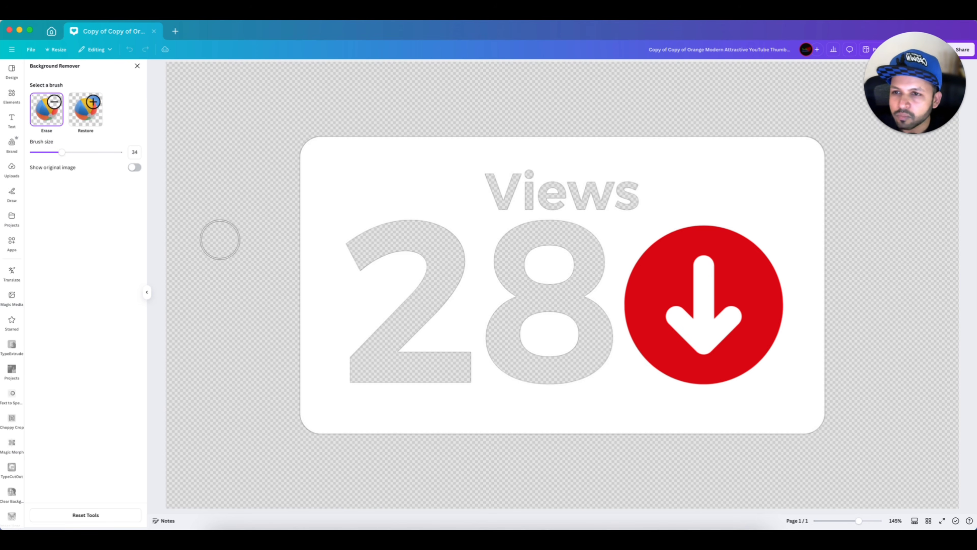
left_click(88, 112)
mouse_move(450, 248)
left_mouse_down()
mouse_move(388, 247)
mouse_move(350, 271)
mouse_move(421, 275)
mouse_move(344, 373)
mouse_move(394, 333)
mouse_move(452, 372)
mouse_move(617, 344)
mouse_move(489, 332)
mouse_move(604, 317)
left_mouse_up()
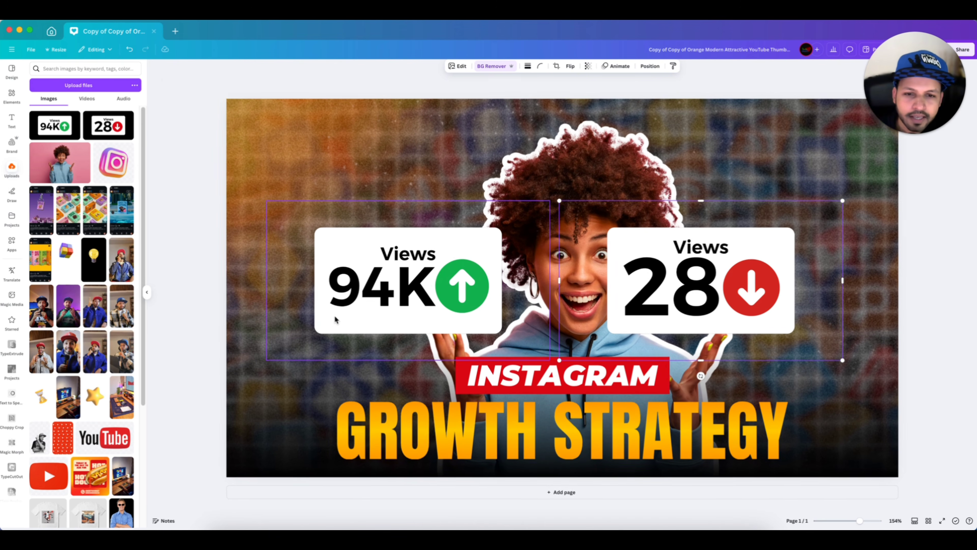
Step: Scale the "94K" and "28" cards down together to roughly three quarters of their size
scroll(334, 319, "down", 1)
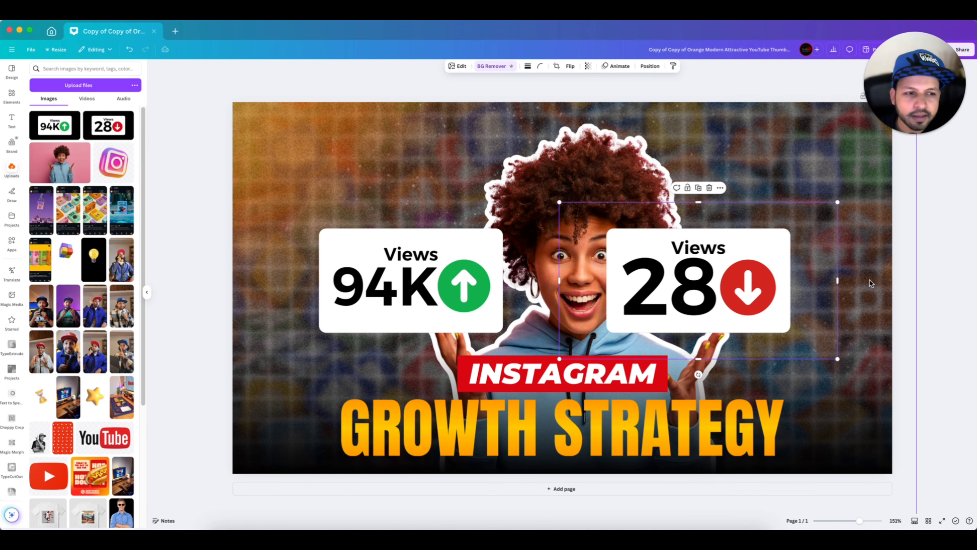
left_click(402, 275)
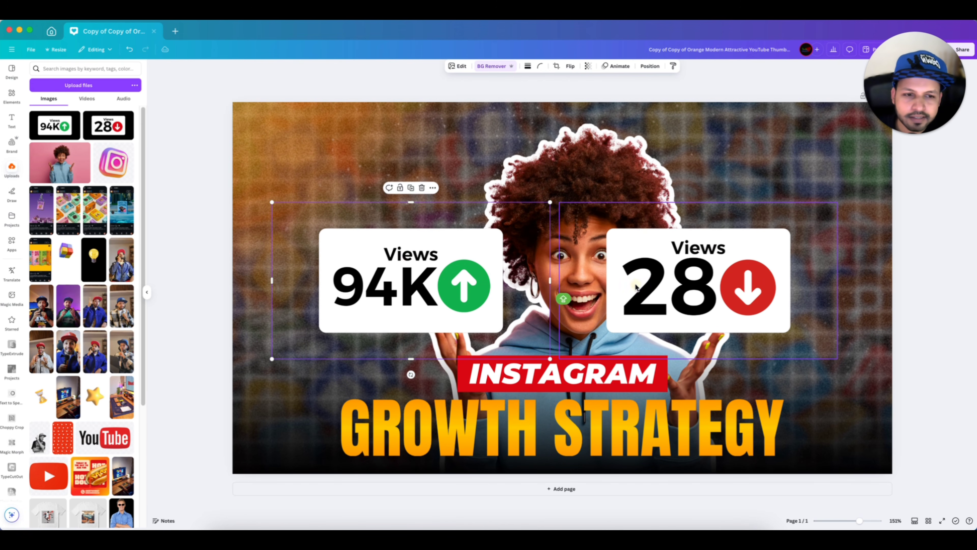
left_click(652, 285, "shift")
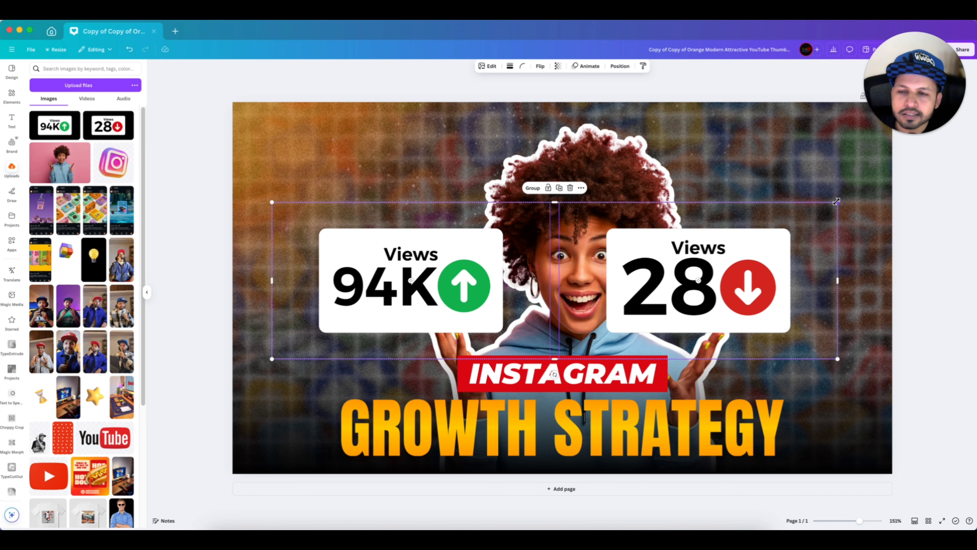
left_click_drag(837, 201, 698, 285)
left_click(943, 285)
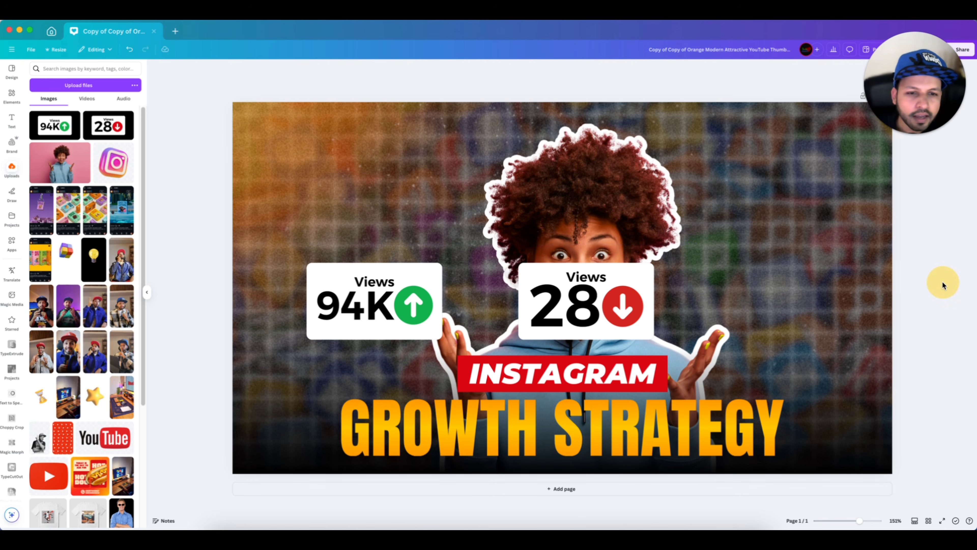
Step: Apply the Glow shadow effect to both the "94K" and "28" cards
left_click(423, 294)
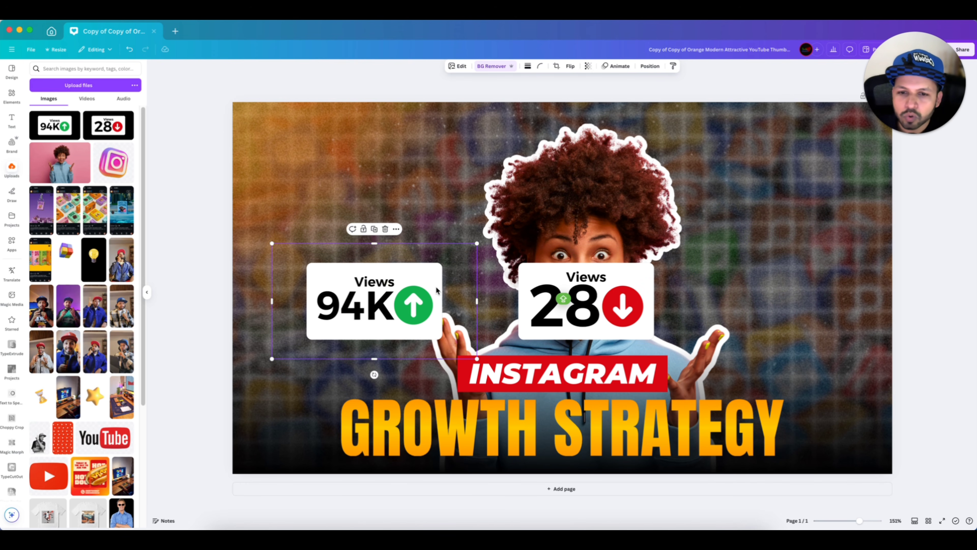
left_click(456, 66)
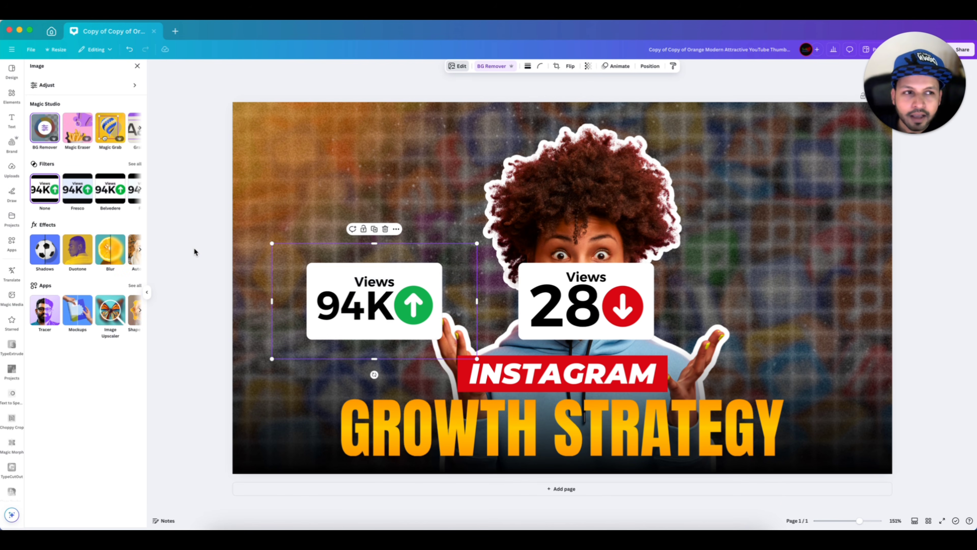
left_click(44, 261)
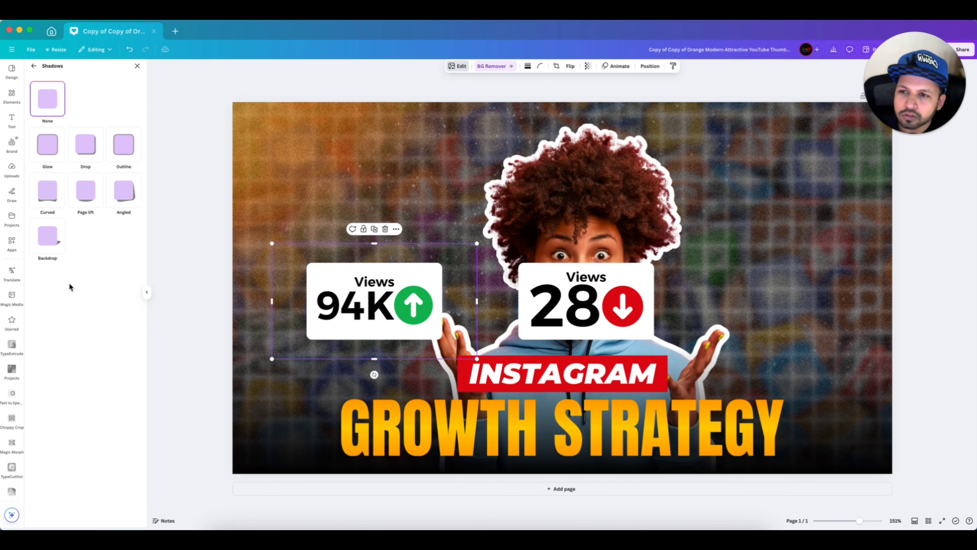
left_click(51, 155)
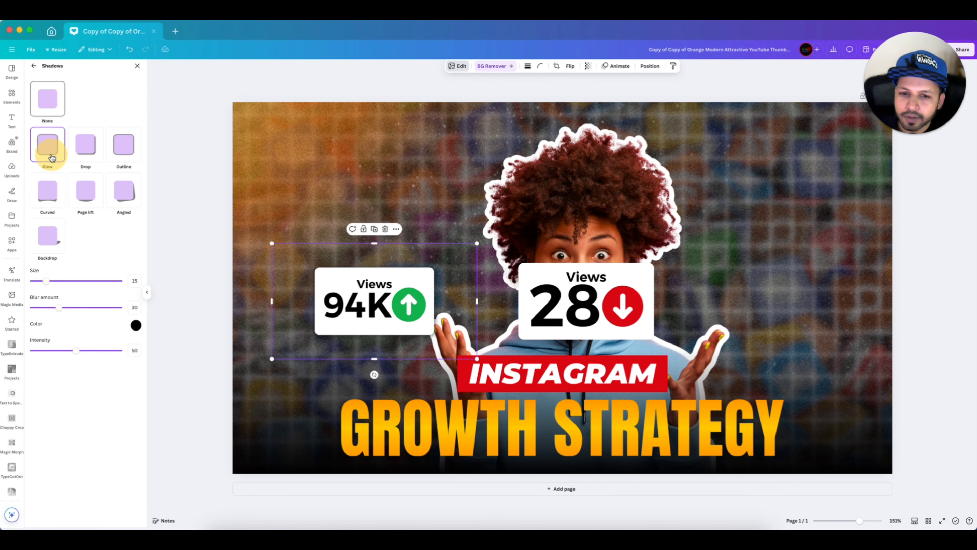
left_click(656, 269)
left_click(193, 319)
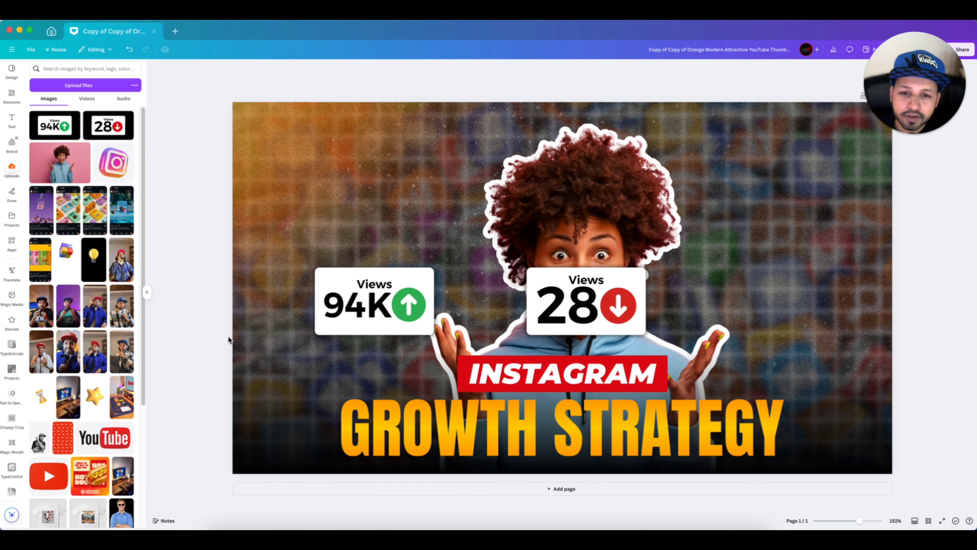
Step: Swap the cards, placing "94K" to the right of the woman's head and "28" to the left
left_click(388, 317)
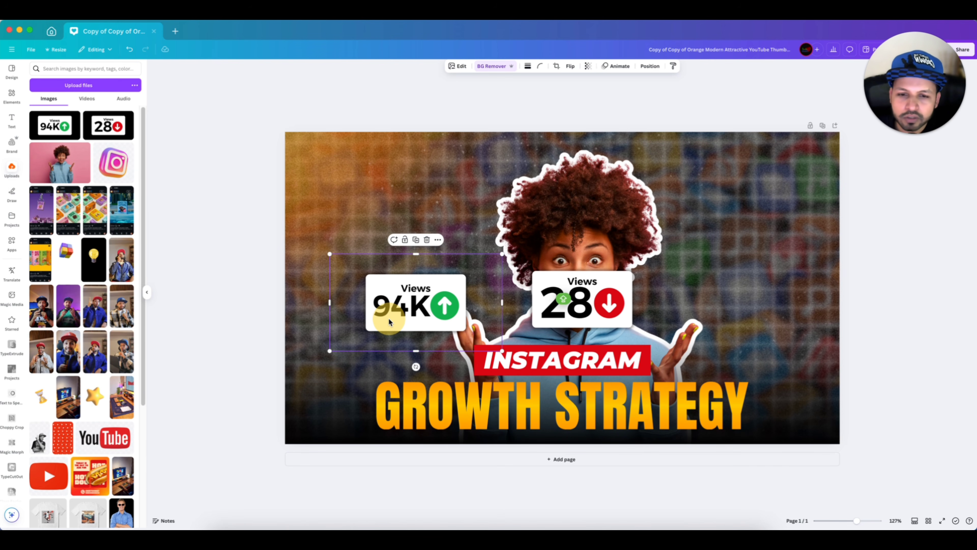
left_click_drag(388, 318, 712, 276)
left_click_drag(585, 316, 394, 278)
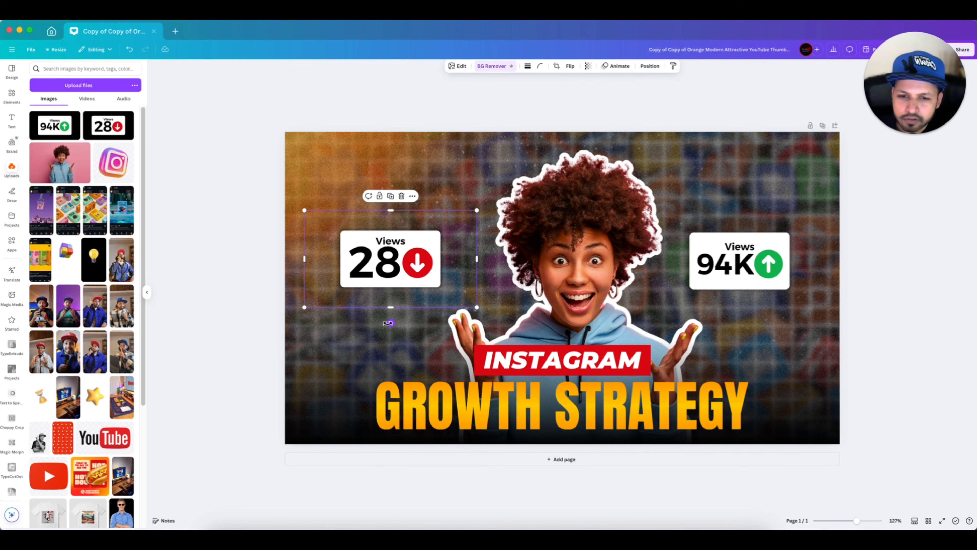
Step: Tilt the "28" card slightly counterclockwise and the "94K" card slightly clockwise
left_click_drag(387, 323, 399, 321)
left_click(766, 279)
left_click_drag(739, 325, 728, 327)
left_click(894, 316)
key("super+0")
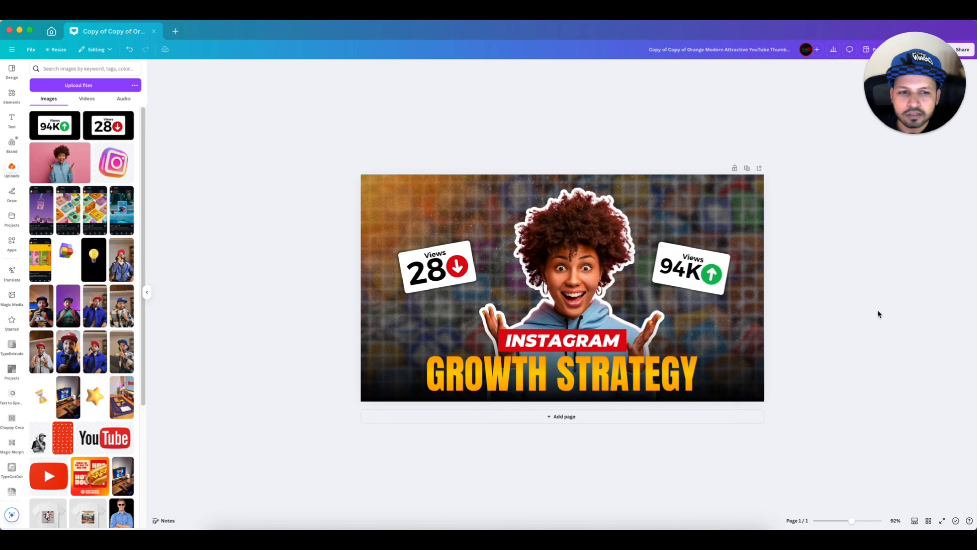
Step: Move both tilted cards up together by a small amount, keeping them level with each other
left_click(426, 276)
scroll(423, 274, "up", 3)
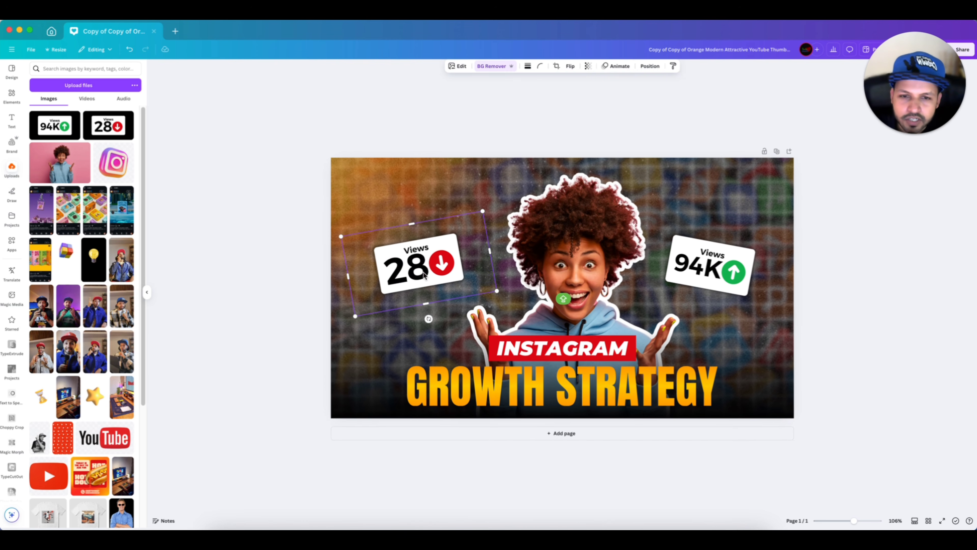
left_click(313, 305)
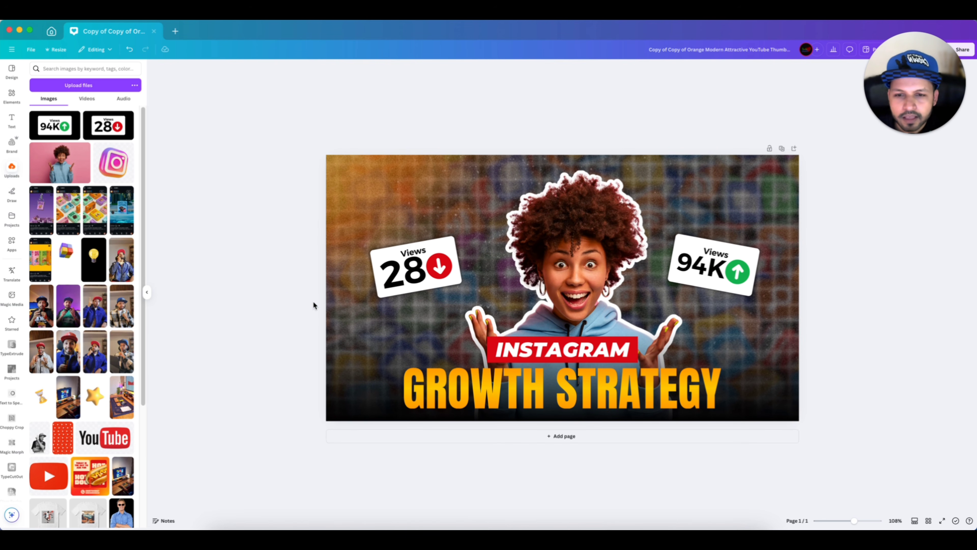
left_click(413, 275)
left_click(767, 265, "shift")
left_click_drag(769, 266, 769, 248)
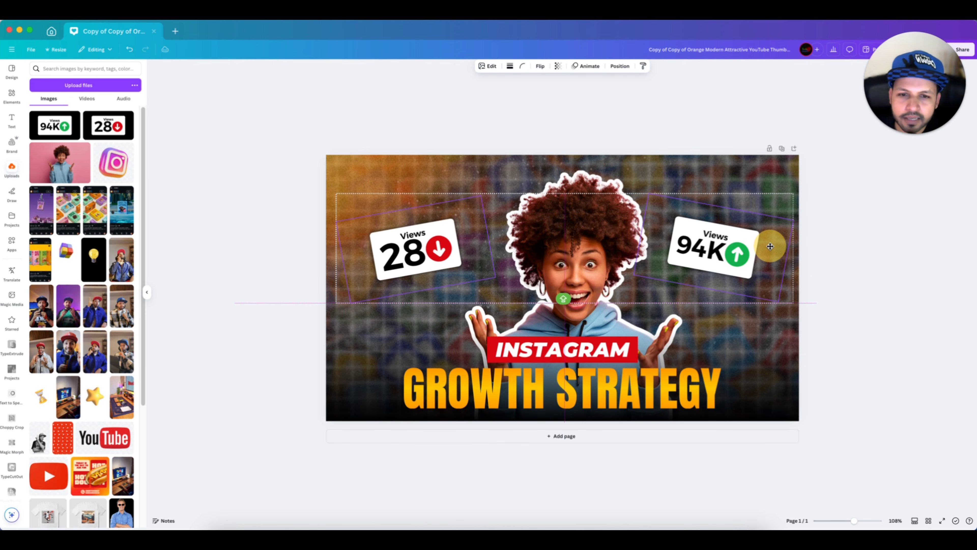
left_click(918, 306)
scroll(861, 308, "down", 5)
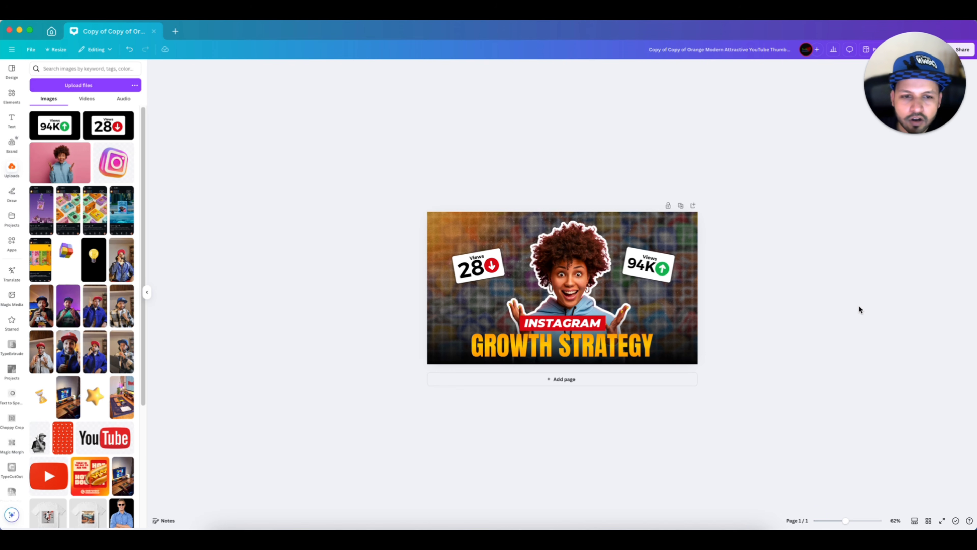
scroll(860, 309, "up", 3)
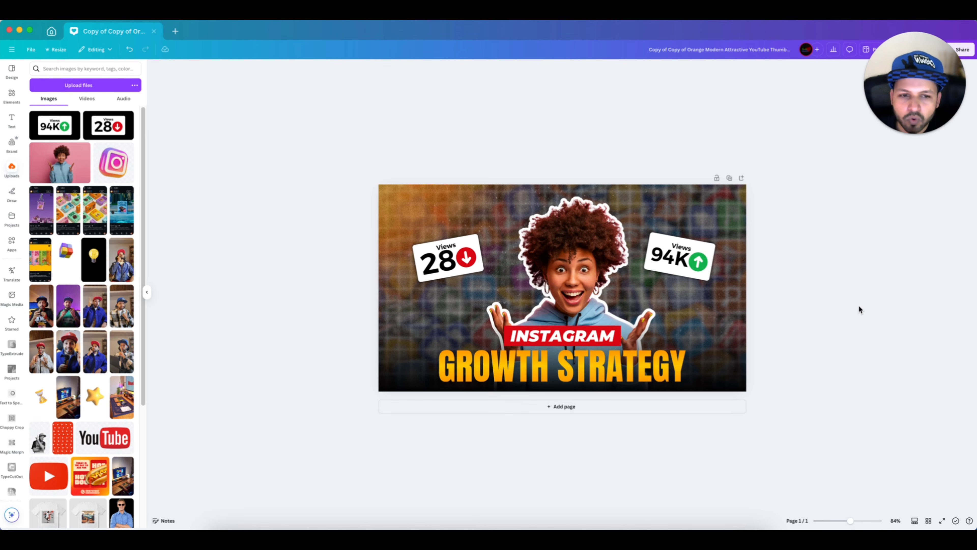
scroll(860, 310, "up", 3)
scroll(860, 309, "up", 1)
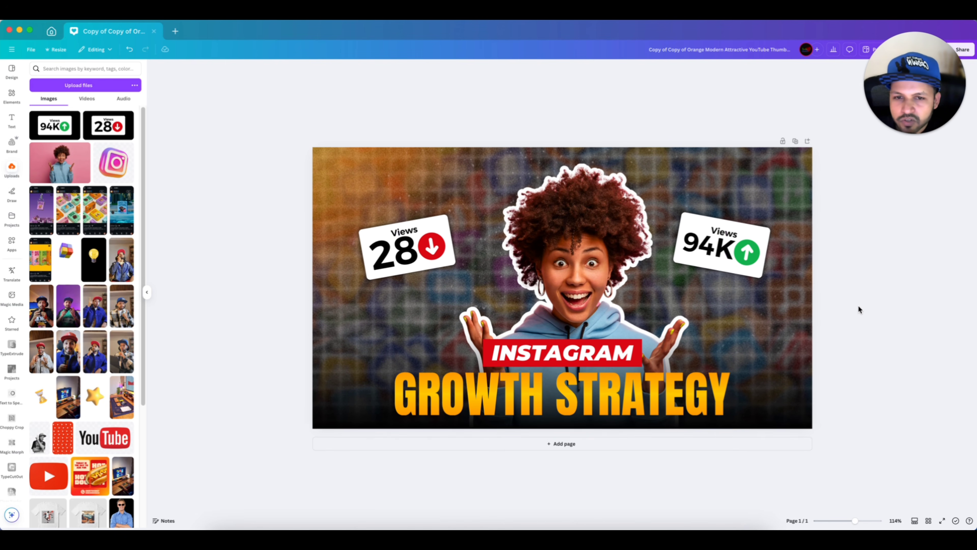
Step: Add a heading reading "BEFORE", shrink it to font size 21.9 and place it just above the "28" card
left_click(527, 346)
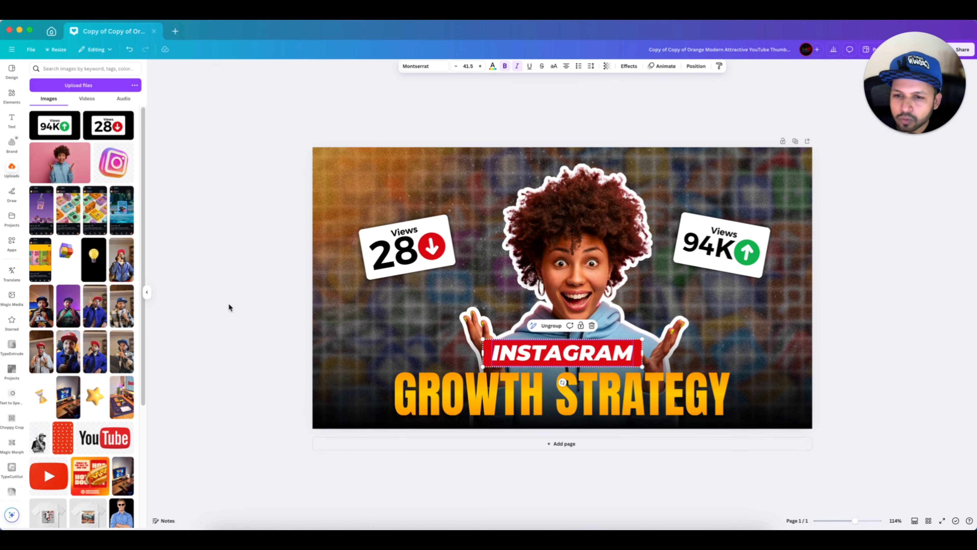
left_click(12, 124)
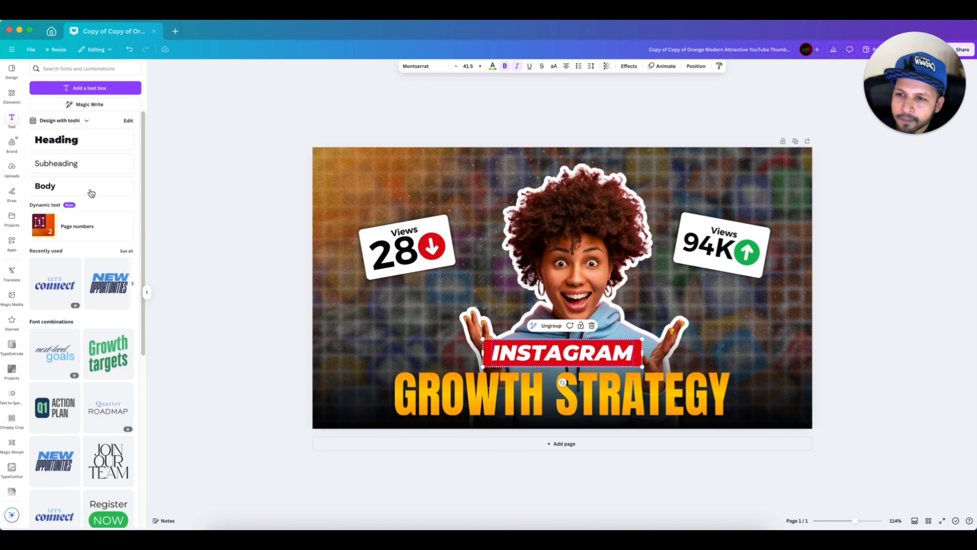
left_click(77, 147)
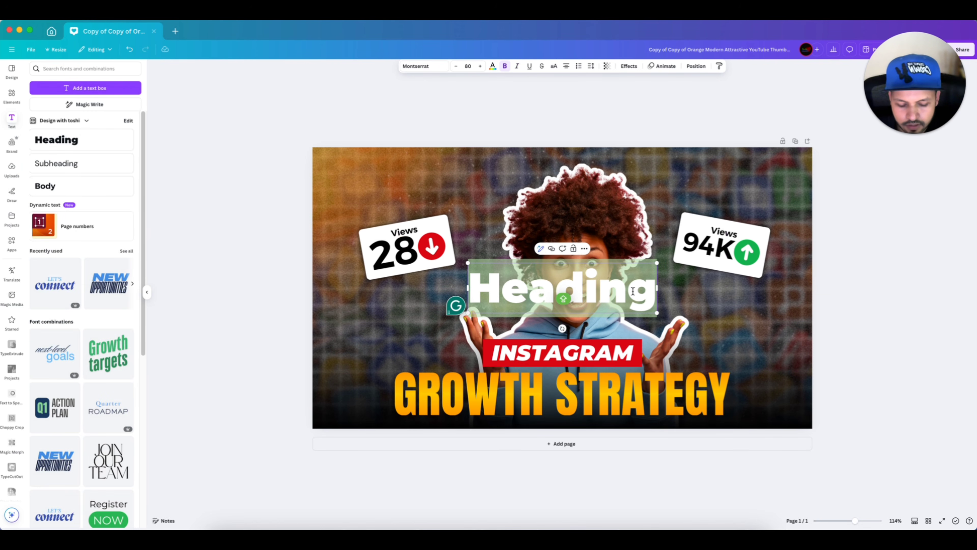
key("BackSpace")
type("BEFORE")
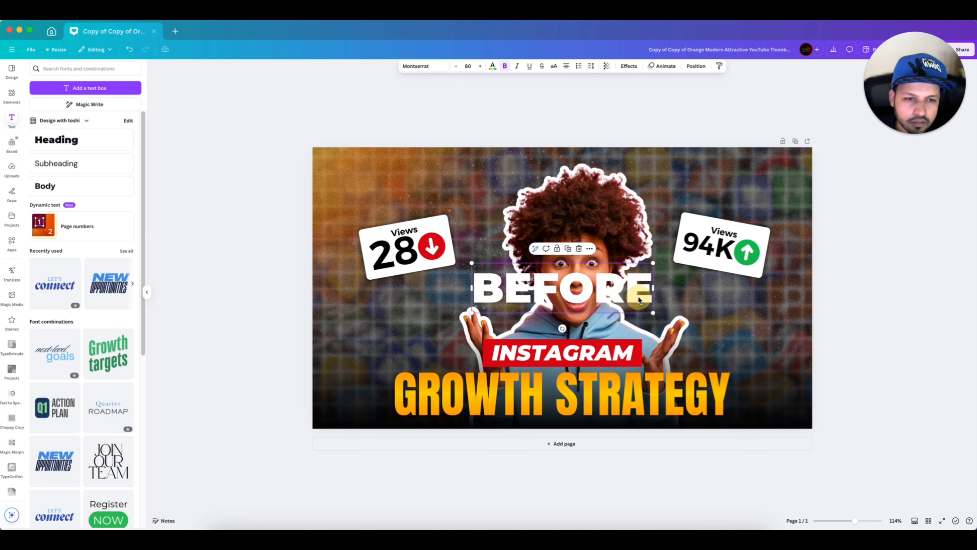
left_click_drag(638, 299, 403, 234)
scroll(392, 237, "up", 5)
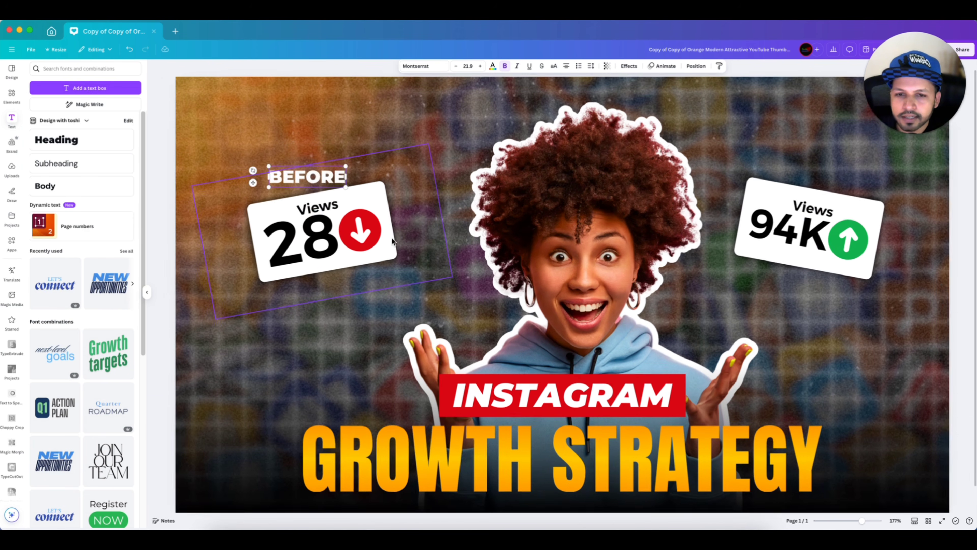
Step: Tilt the "BEFORE" label to match the "28" card and add a matching tilted "AFTER" label above the "94K" card
scroll(392, 237, "up", 1)
left_click_drag(292, 198, 294, 200)
left_click_drag(304, 170, 856, 175)
key("super+d")
double_click(829, 163)
type("AFTER")
left_click(873, 285)
key("super+alt+0")
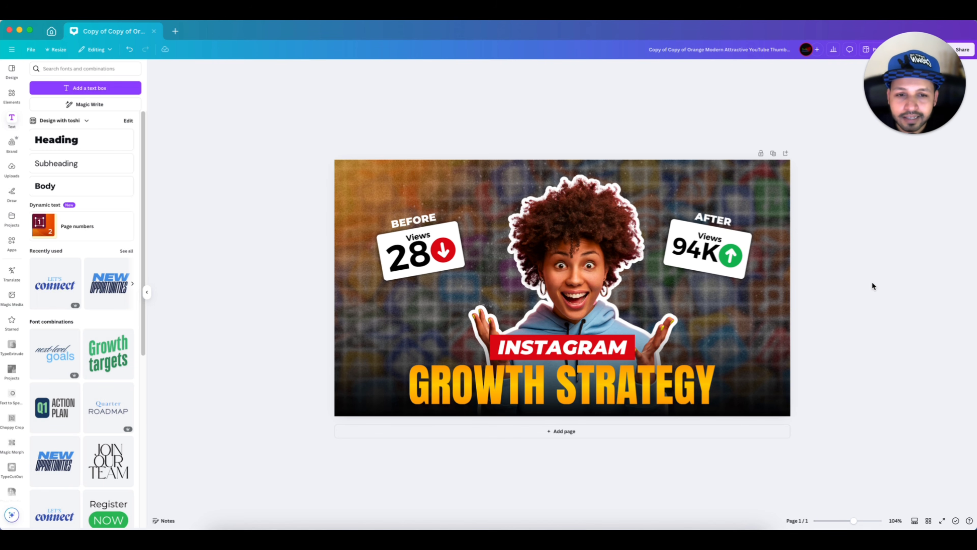
scroll(877, 283, "up", 2)
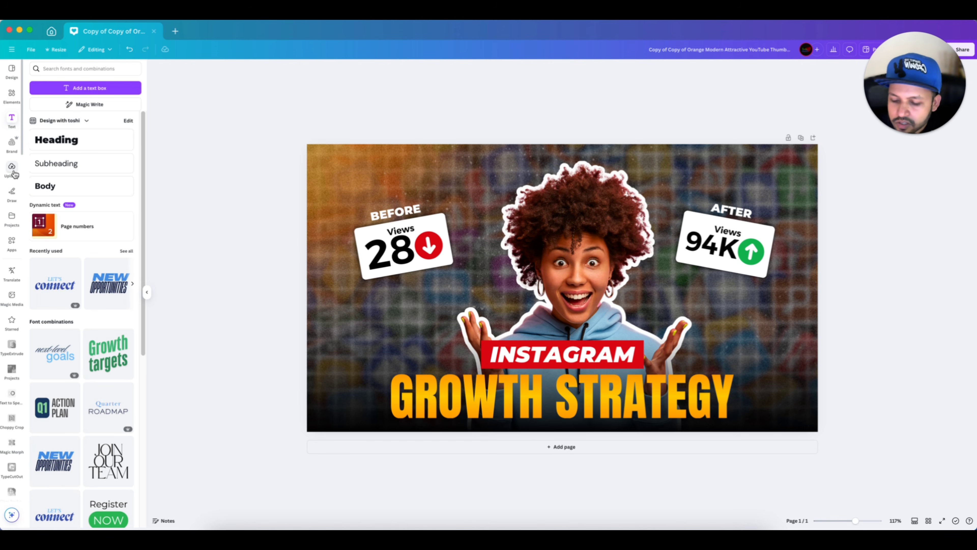
Step: Add the uploaded 3D Instagram logo to the thumbnail, move it over the "28" card and rotate it counterclockwise
left_click(12, 167)
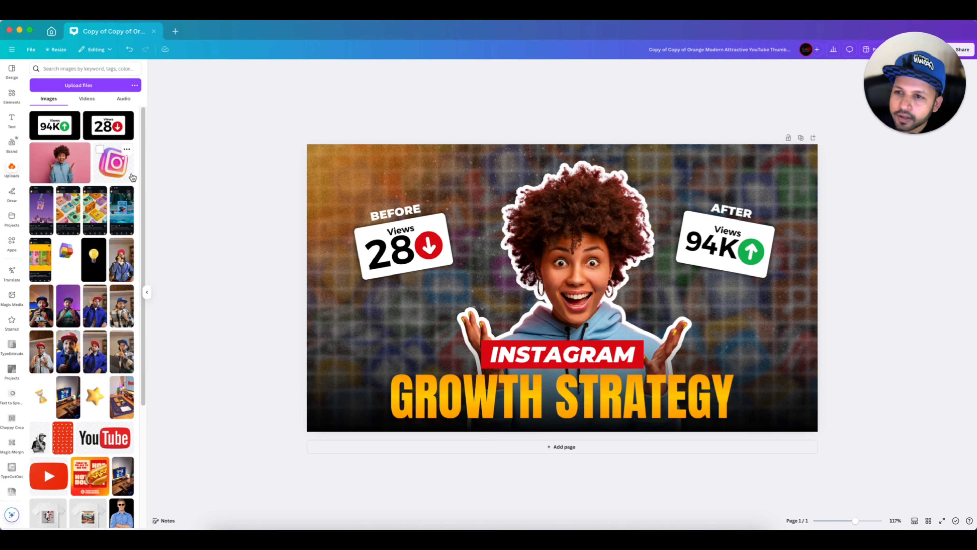
left_click(122, 173)
left_click_drag(573, 325, 476, 284)
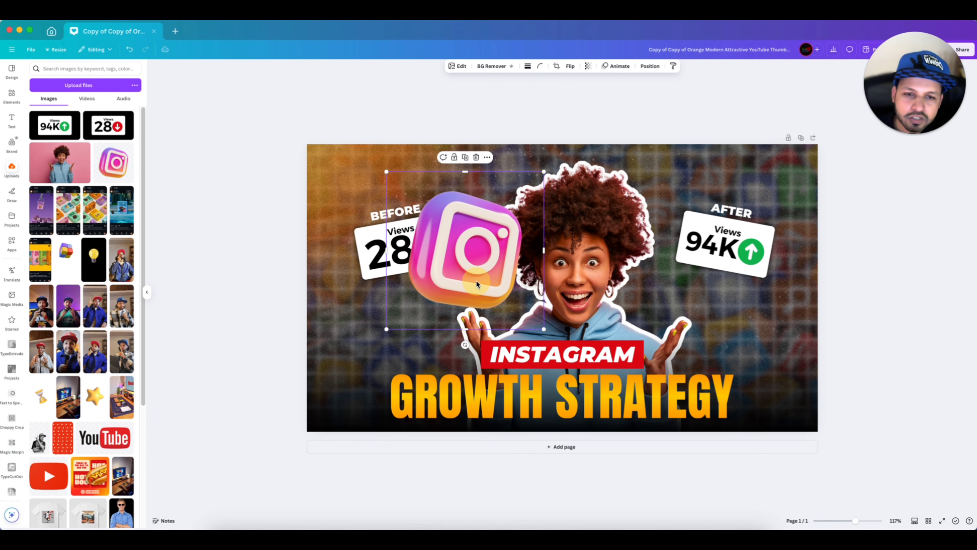
scroll(437, 258, "up", 3)
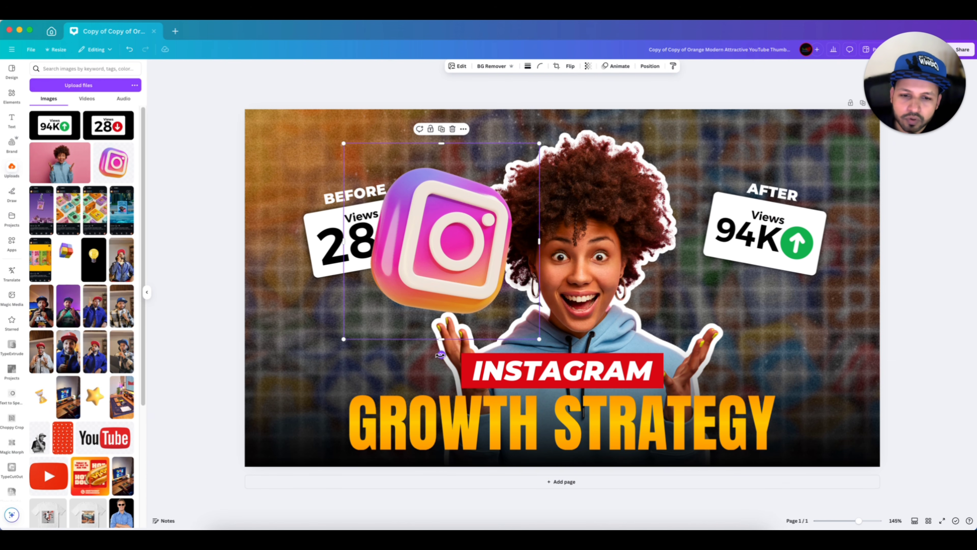
left_click_drag(441, 354, 489, 344)
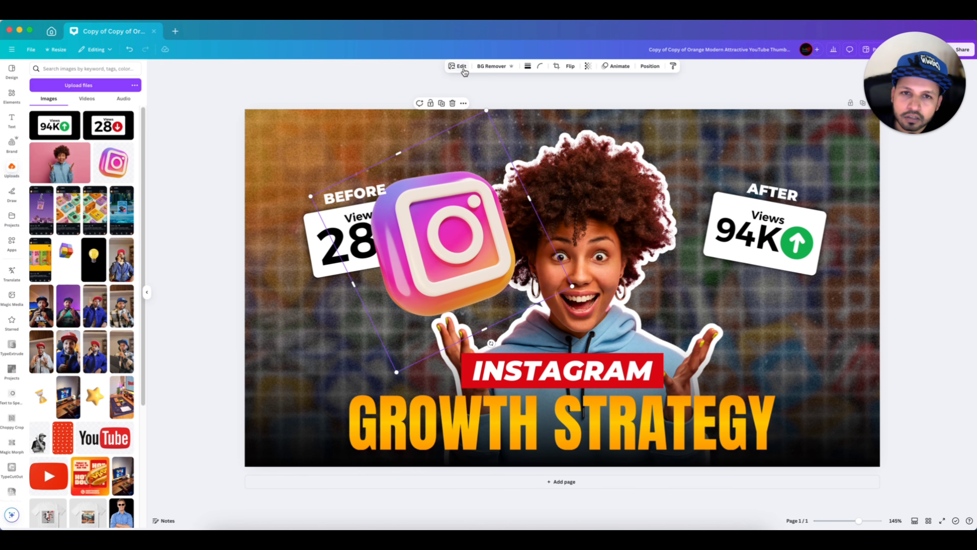
Step: Blur the whole Instagram logo image at an intensity of 61
left_click(457, 66)
left_click(111, 250)
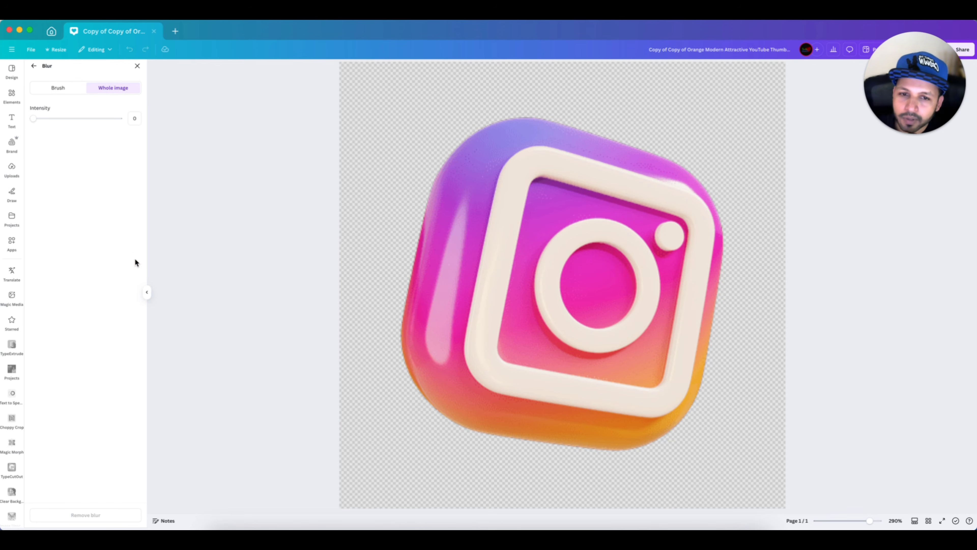
left_click_drag(36, 120, 88, 118)
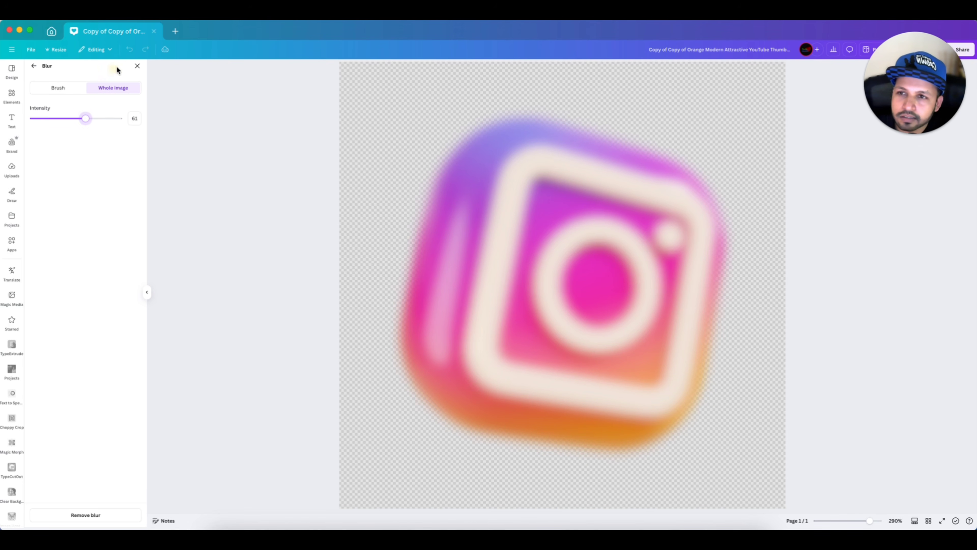
left_click(137, 66)
Step: Rotate the blurred Instagram logo further counterclockwise, shrink it and place it partly cropped in the design's lower-left corner
left_click_drag(500, 346, 523, 348)
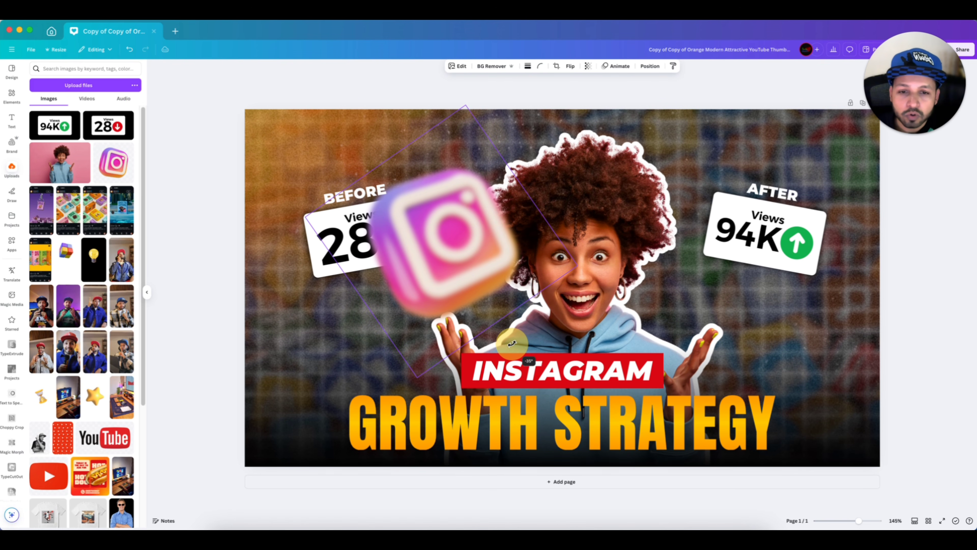
left_click_drag(447, 286, 290, 450)
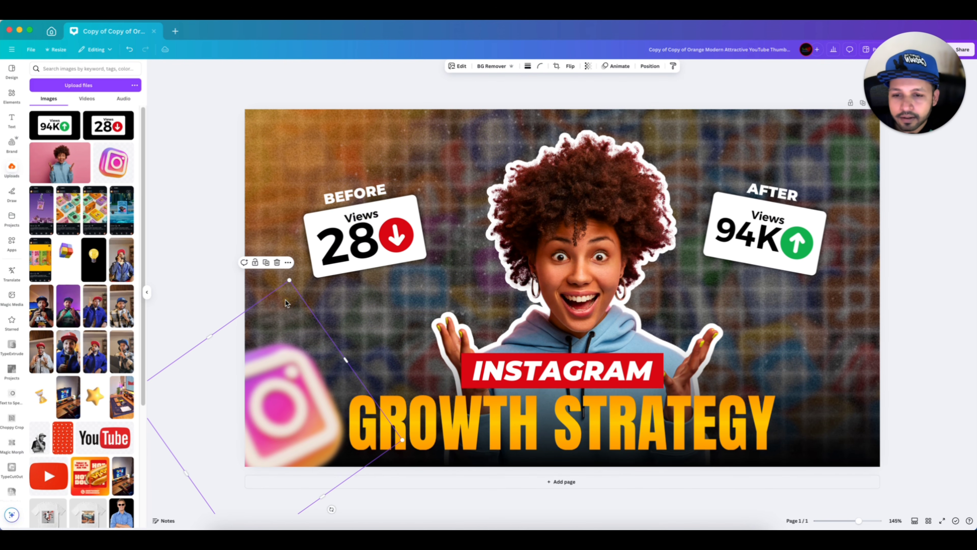
left_click_drag(289, 278, 292, 342)
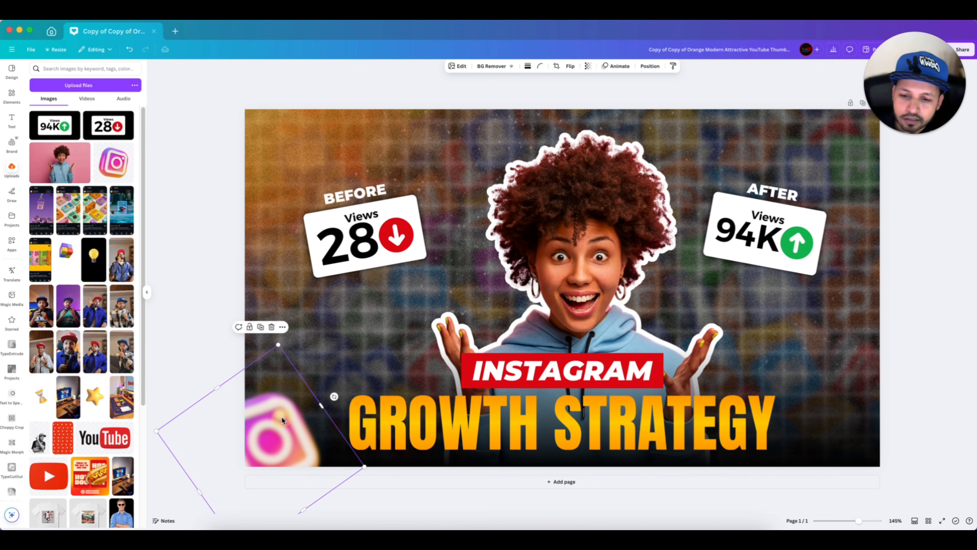
left_click_drag(327, 399, 293, 393)
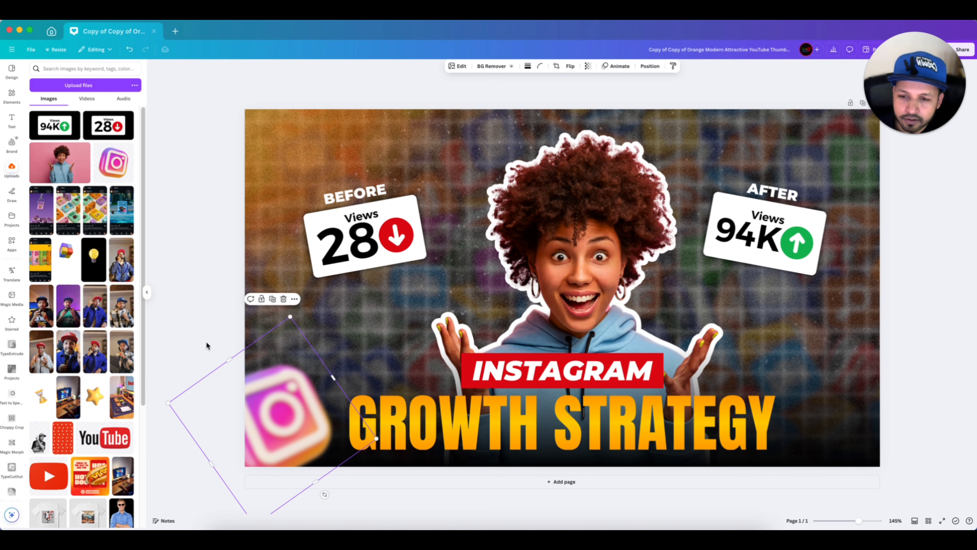
Step: Paste a copy of the blurred Instagram logo, flip it horizontally and place it in the design's upper-right corner
key("super+v")
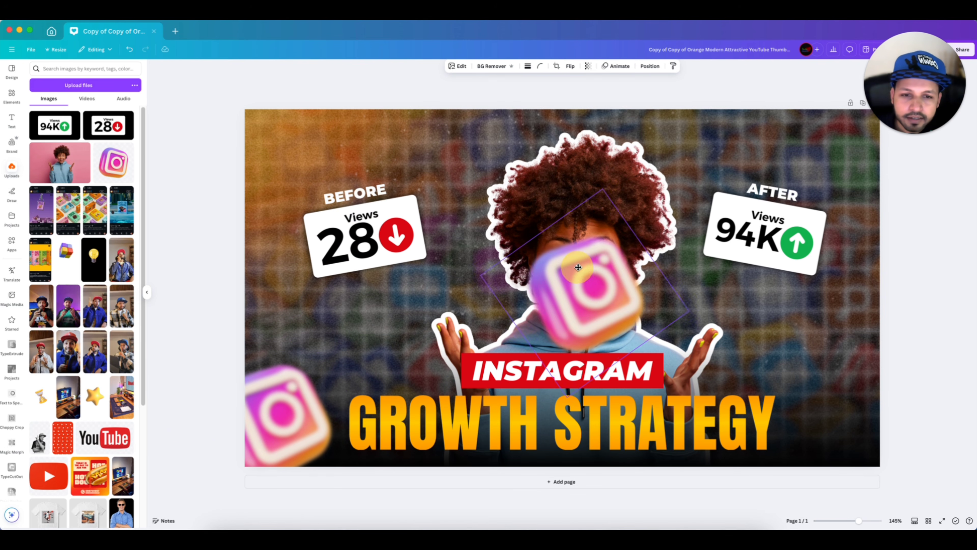
left_click(571, 66)
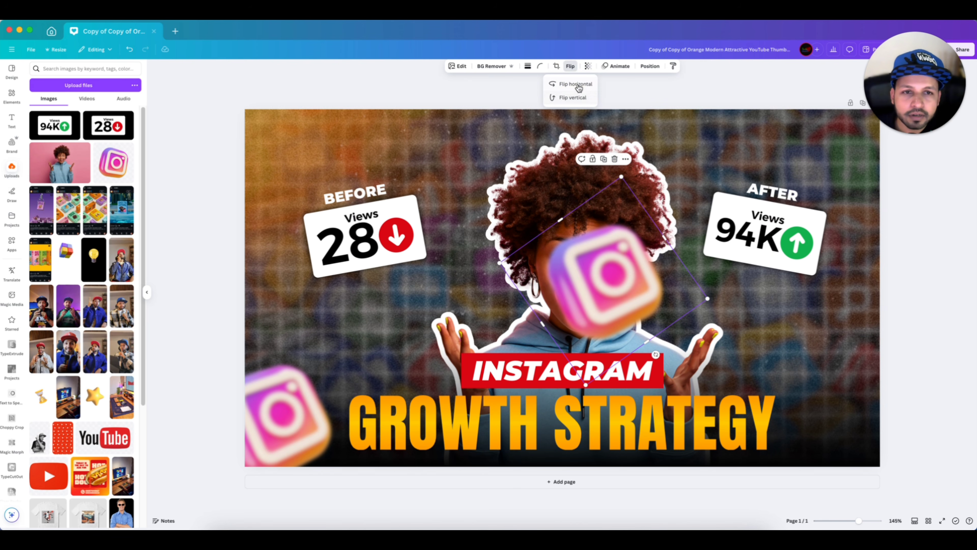
left_click(575, 84)
left_click_drag(624, 307, 864, 176)
left_click(918, 275)
scroll(917, 276, "down", 5)
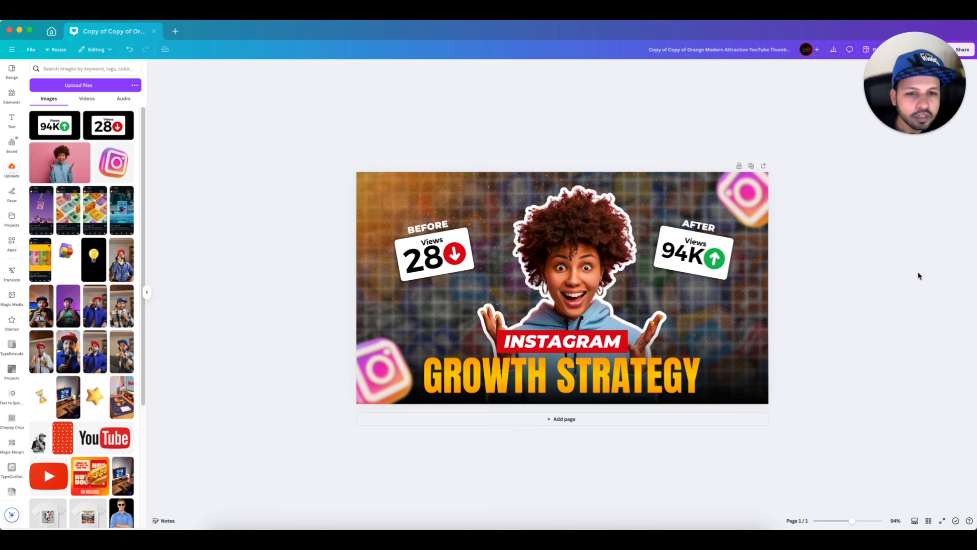
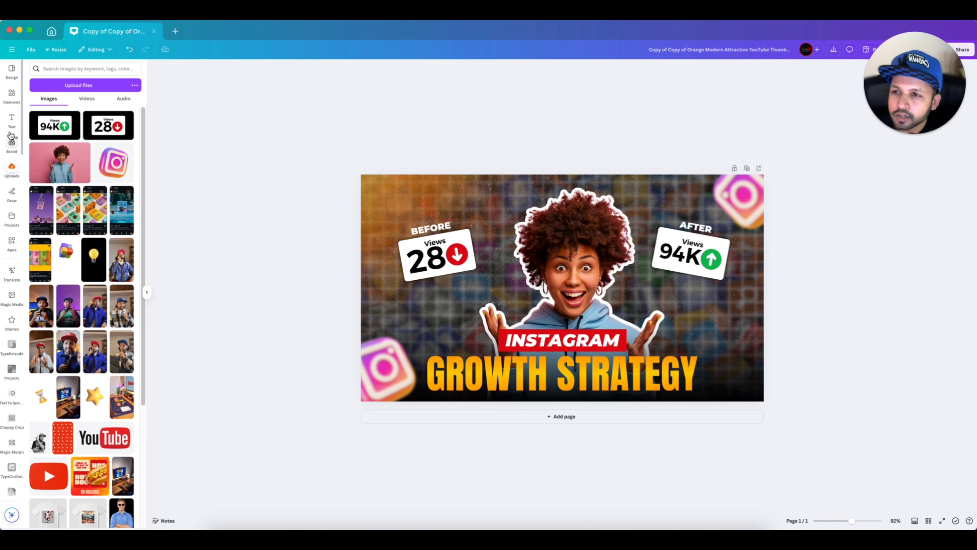
Step: Search the element graphics for "INSTAGRAM 3D" and add the red speech bubble with a white heart
left_click(10, 97)
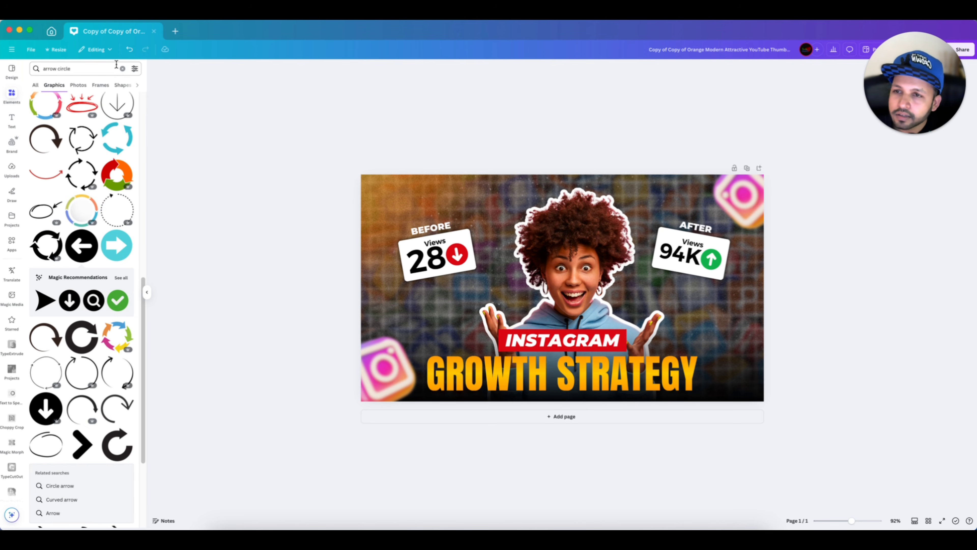
left_click(83, 68)
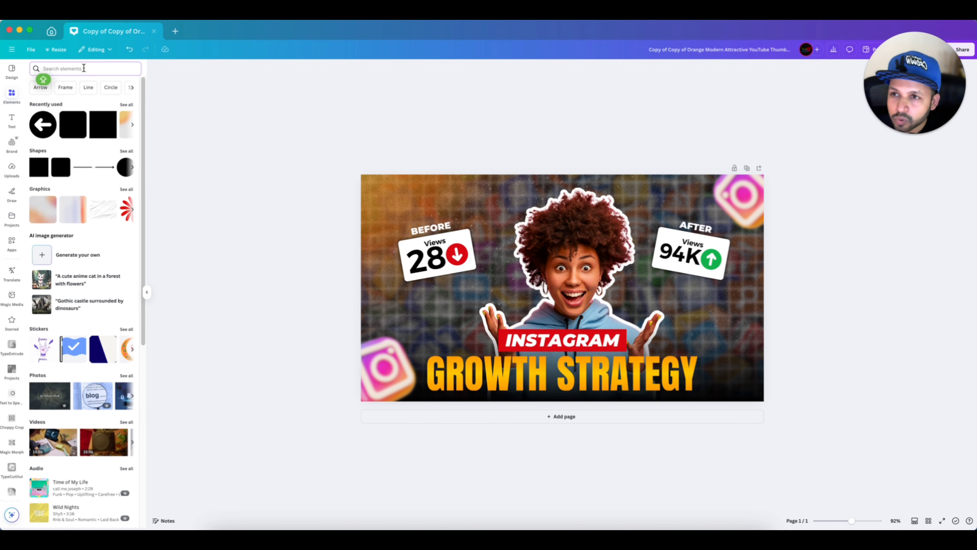
type("INSTAGRAM 3D")
key("Return")
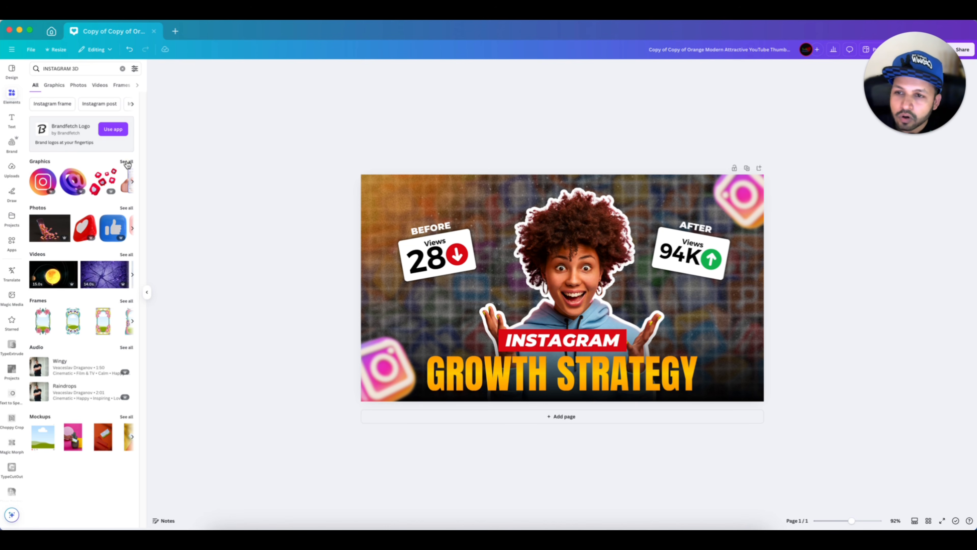
left_click(126, 162)
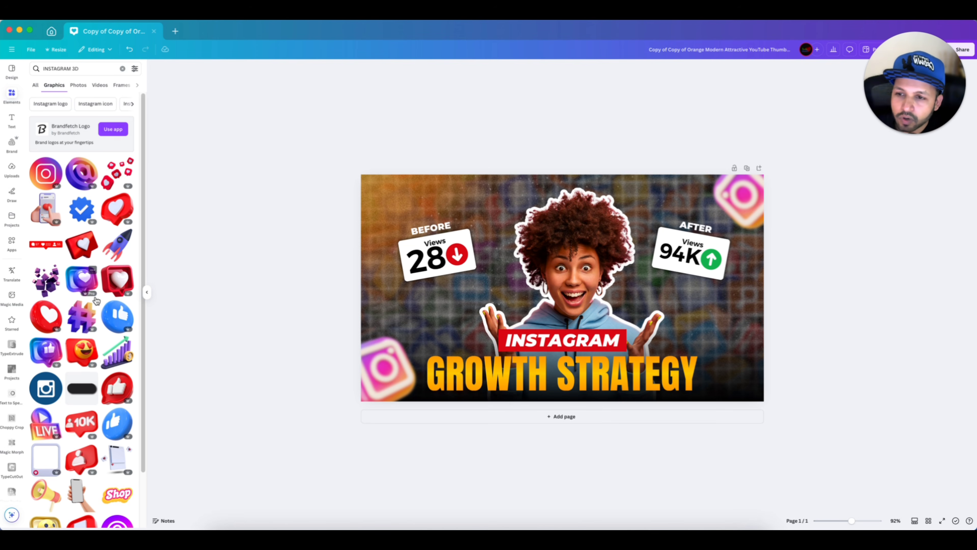
scroll(58, 424, "down", 5)
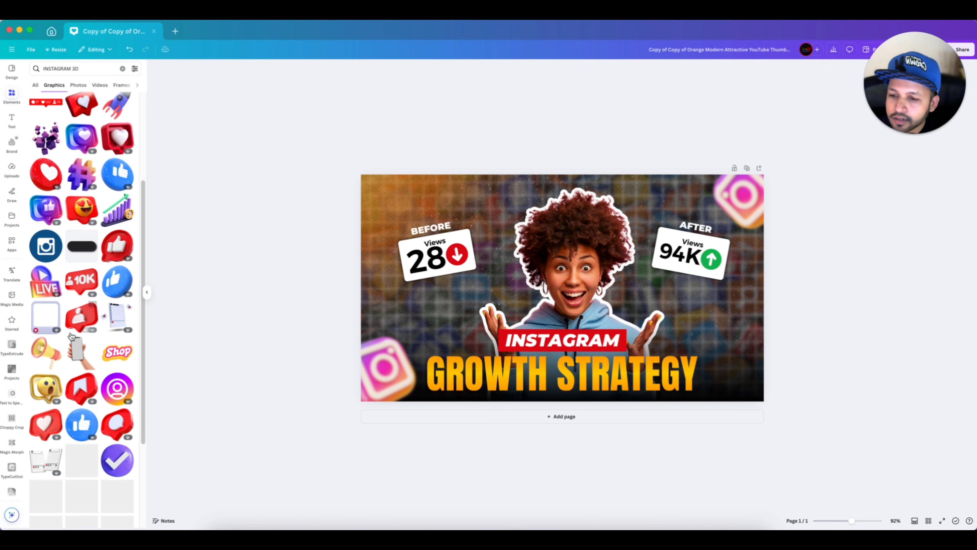
left_click(51, 429)
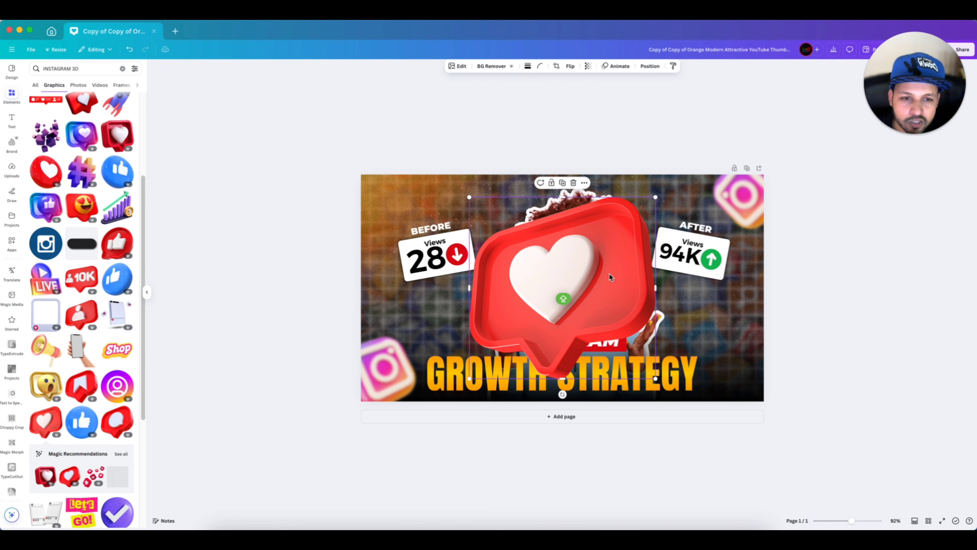
Step: Blur the whole heart bubble image at an intensity of about 42
left_click(458, 66)
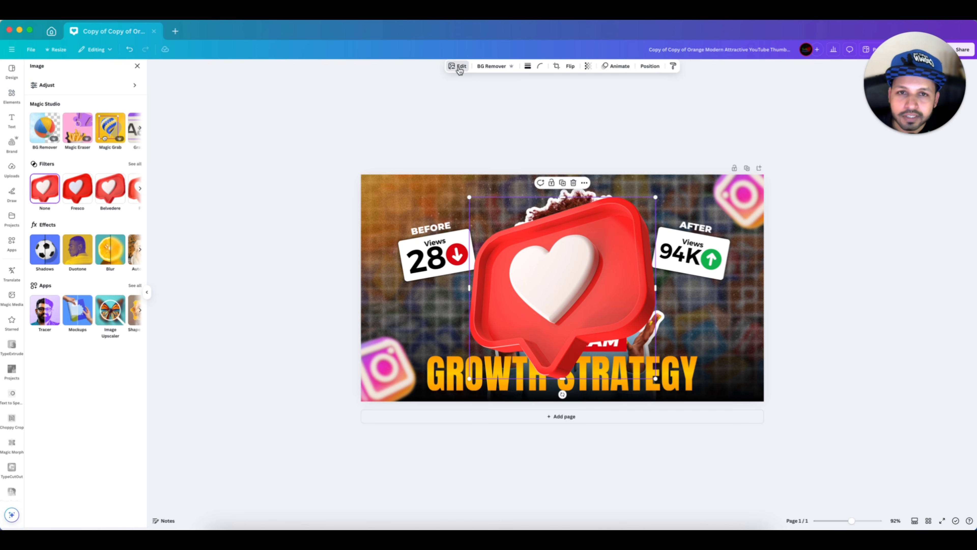
left_click(110, 252)
left_click_drag(42, 124, 63, 121)
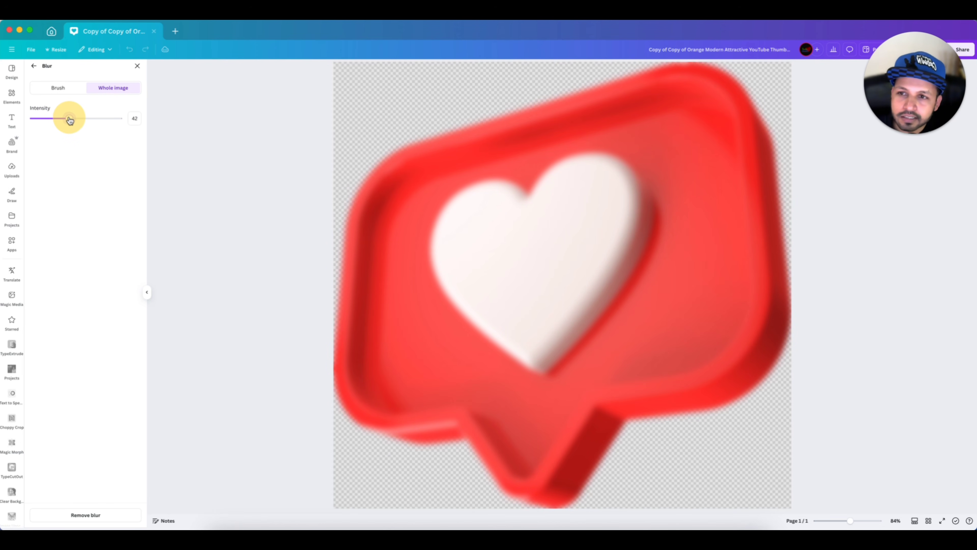
left_click(137, 66)
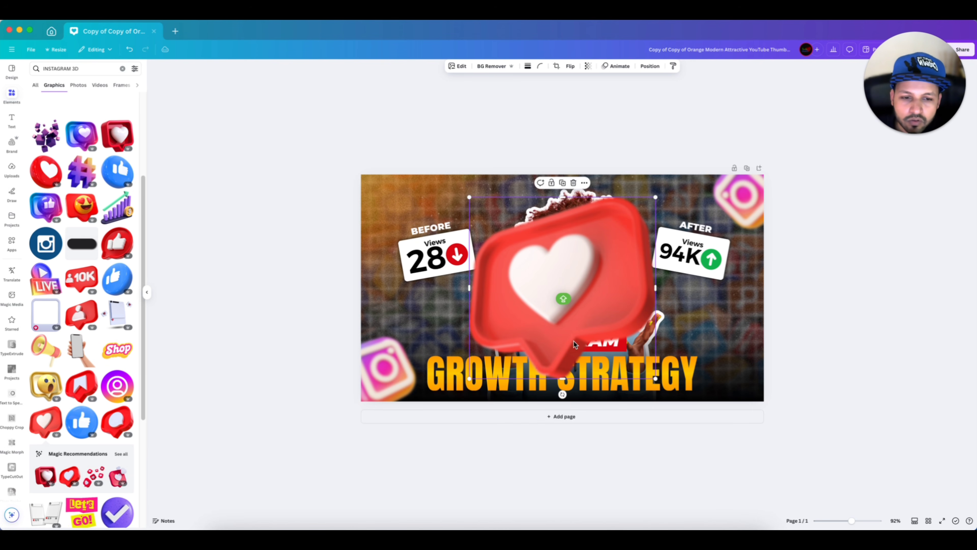
Step: Shrink the heart bubble, tilt it clockwise and place it partly cropped in the design's lower-right corner
left_click_drag(655, 195, 547, 303)
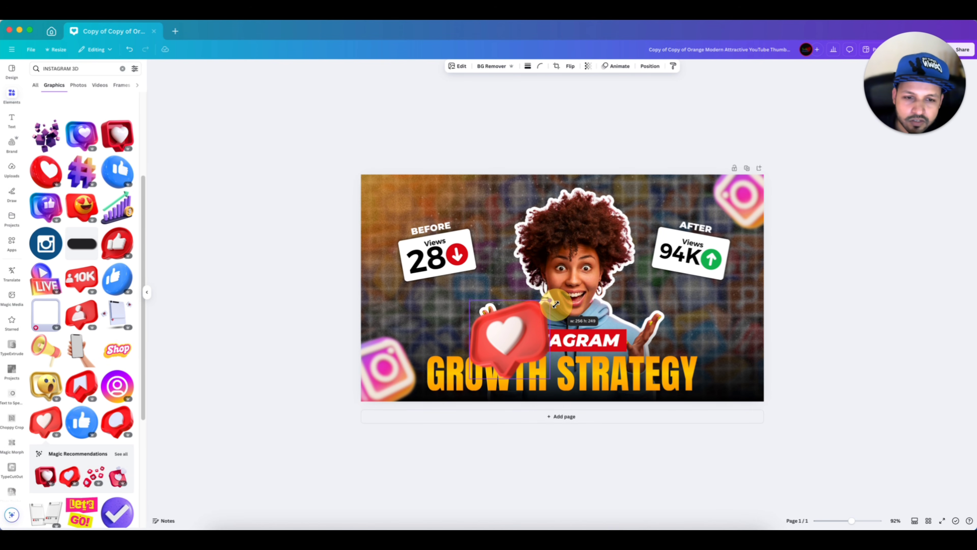
left_click_drag(508, 394, 497, 395)
left_click_drag(504, 339, 742, 379)
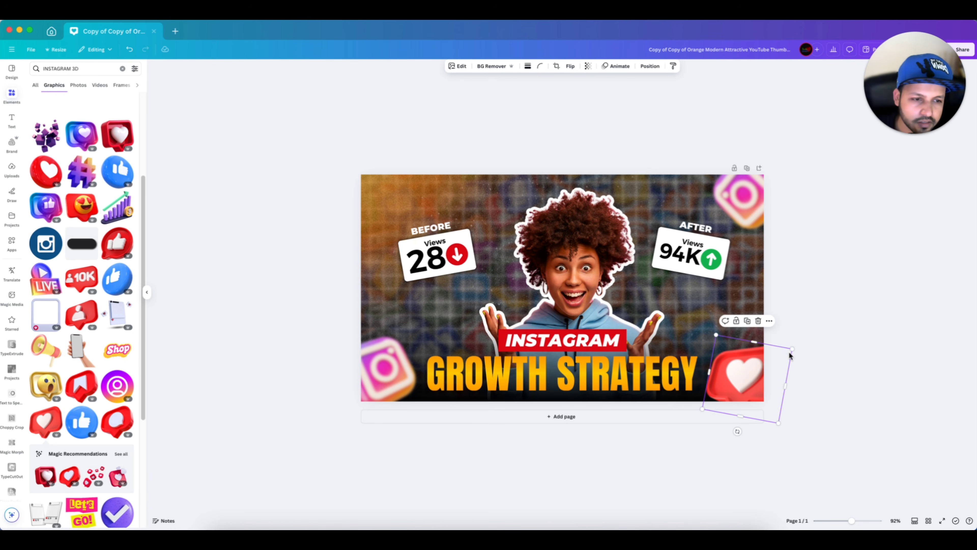
left_click_drag(790, 349, 779, 360)
mouse_move(752, 393)
left_mouse_down()
mouse_move(741, 382)
mouse_move(742, 393)
left_mouse_up()
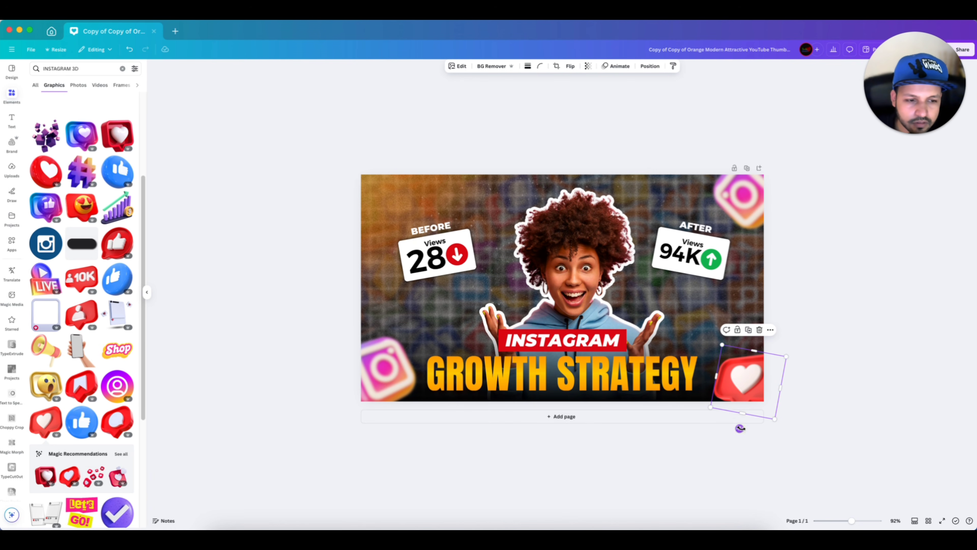
left_click_drag(739, 428, 742, 419)
left_click(841, 383)
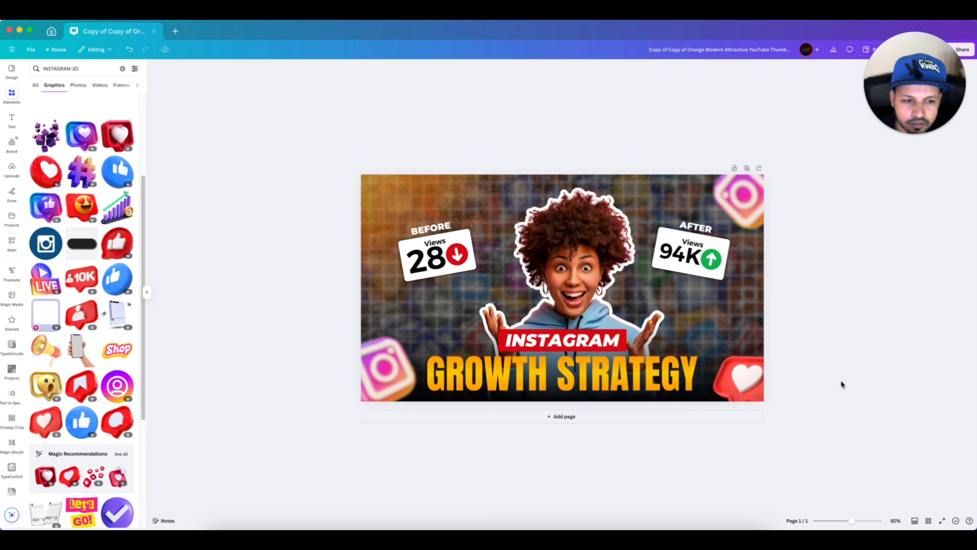
Step: Enlarge the lower-right heart bubble slightly, tilt it further clockwise and adjust its position in the corner
scroll(840, 379, "up", 2)
left_click(746, 379)
left_click_drag(735, 335, 731, 330)
left_click_drag(765, 374, 769, 372)
scroll(282, 377, "up", 2)
left_click(330, 383)
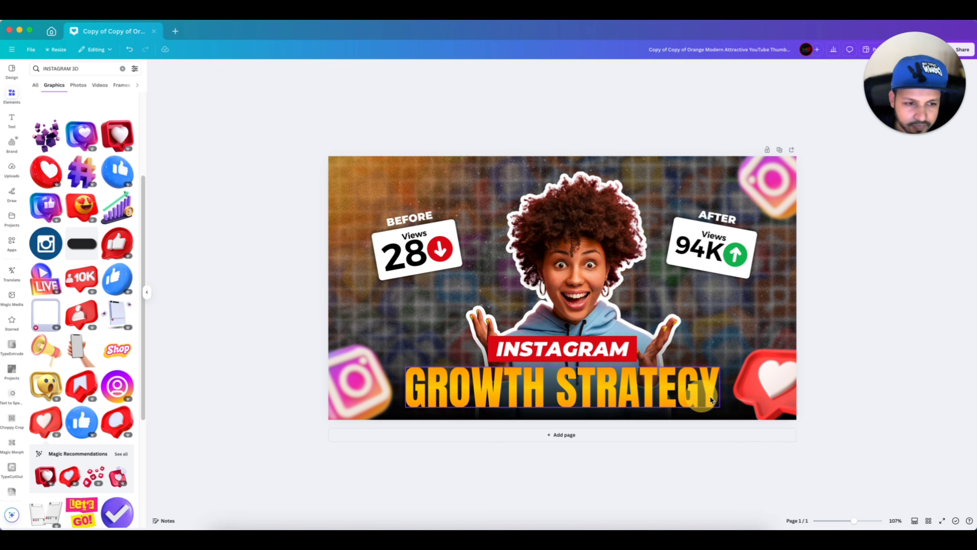
Step: Duplicate the heart bubble, flip the copy horizontally, move it to the design's upper-left corner and shrink it slightly
left_click(757, 398)
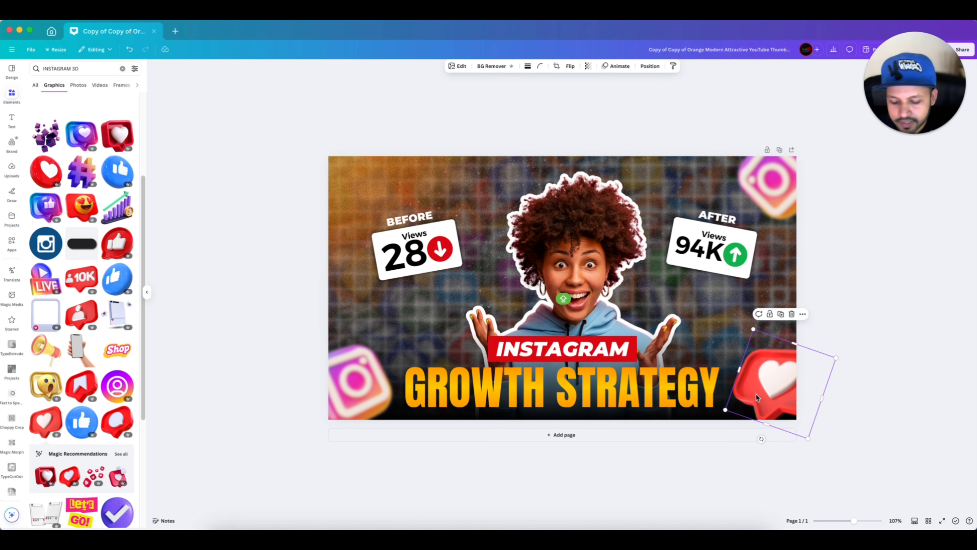
left_click_drag(756, 394, 448, 258, "alt")
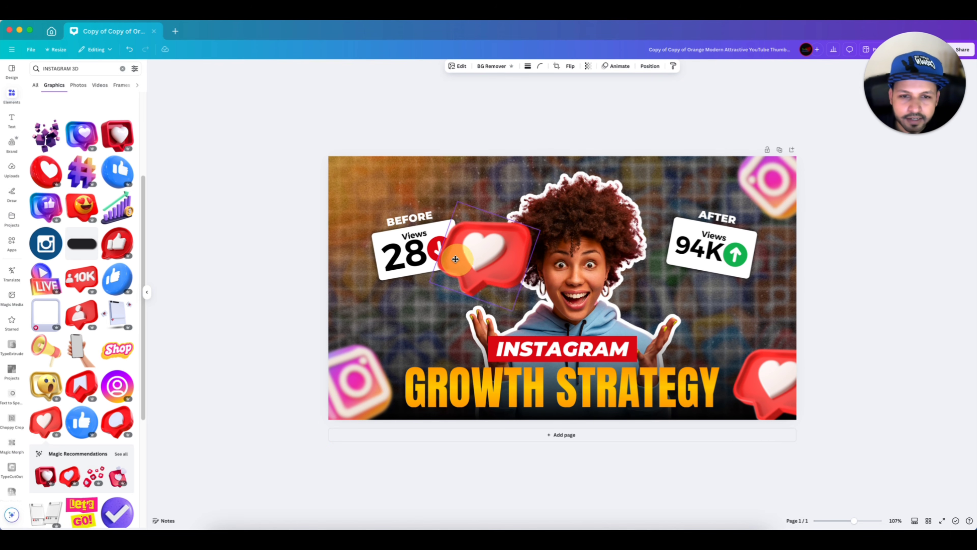
left_click(567, 66)
left_click(574, 84)
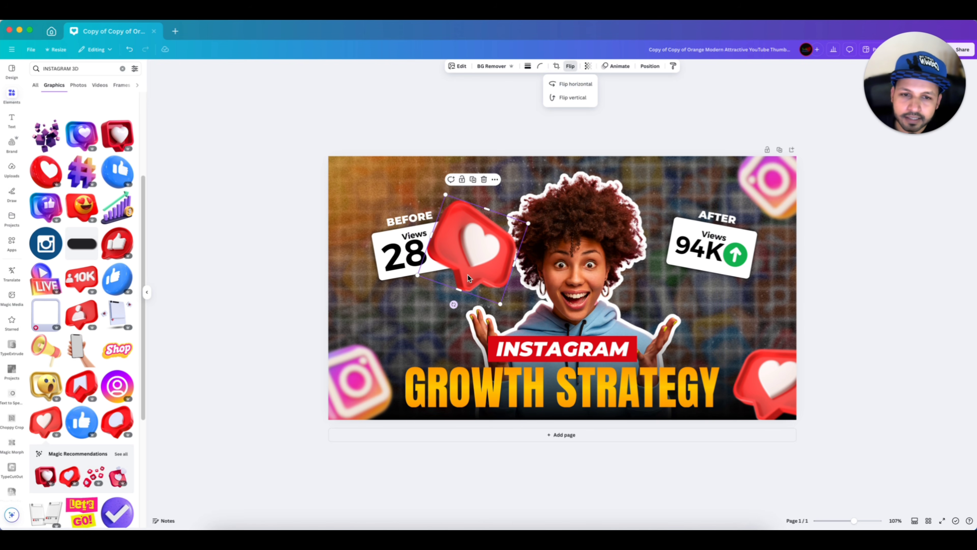
left_click_drag(469, 277, 360, 218)
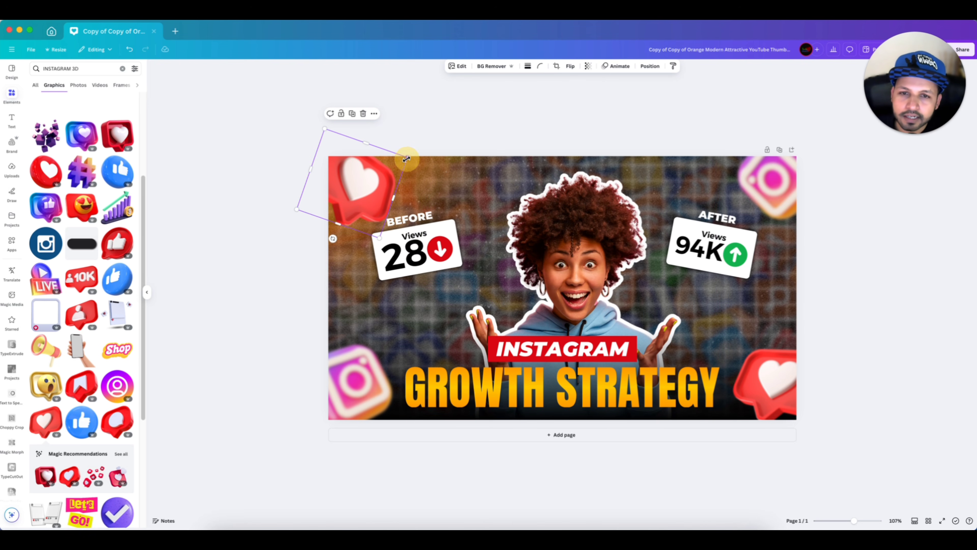
left_click_drag(407, 158, 389, 169)
left_click_drag(299, 205, 303, 197)
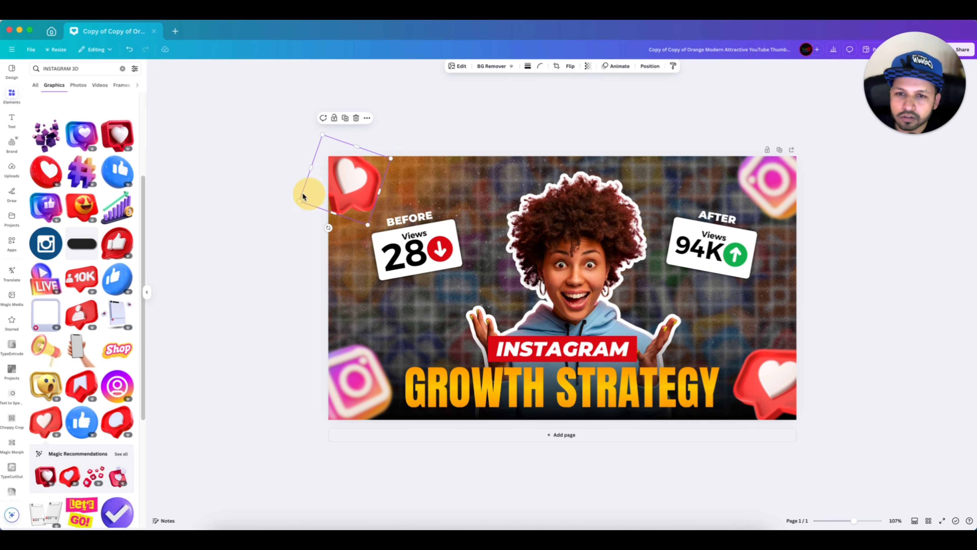
Step: Add the red 10K followers bubble graphic, shrink it and place it on the woman's shoulder above the word INSTAGRAM, near her right-side hand
left_click(268, 211)
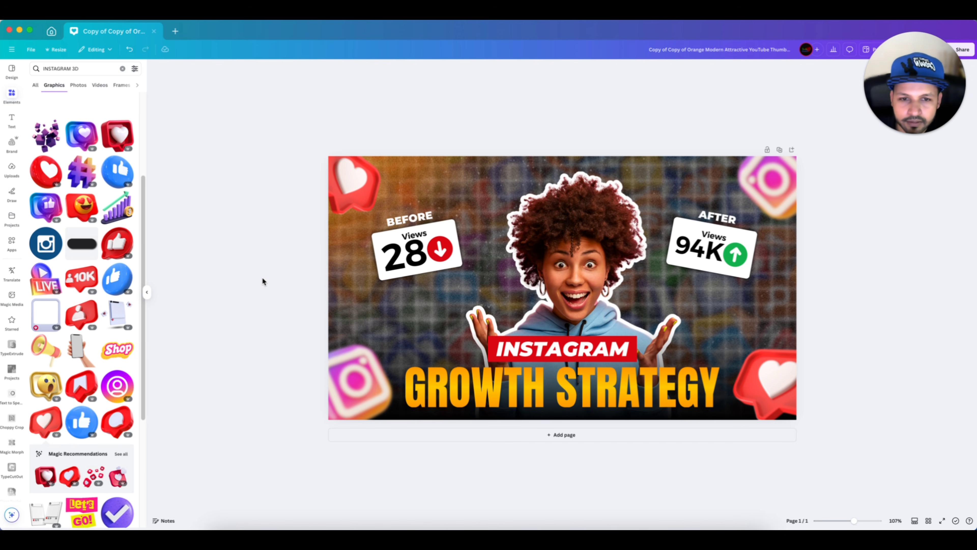
scroll(901, 311, "down", 3)
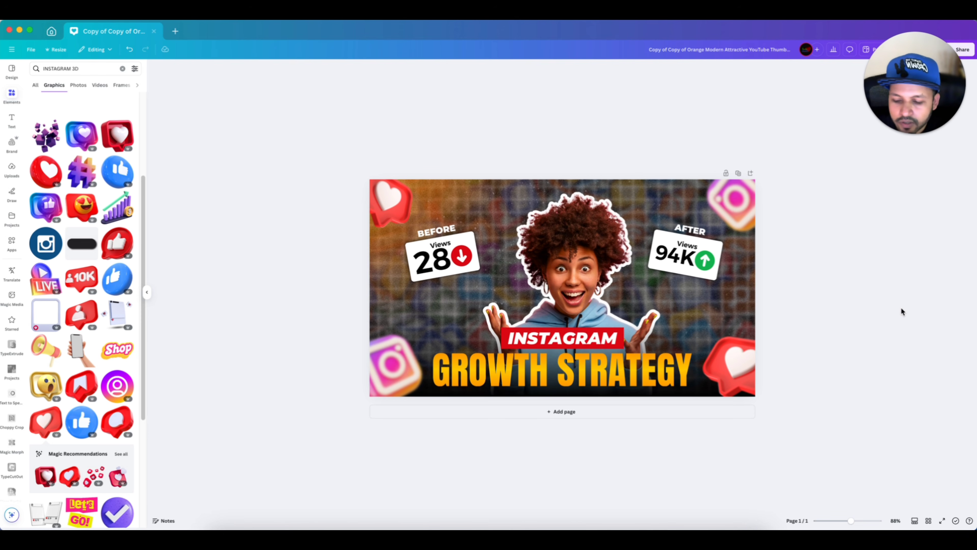
scroll(854, 312, "up", 1)
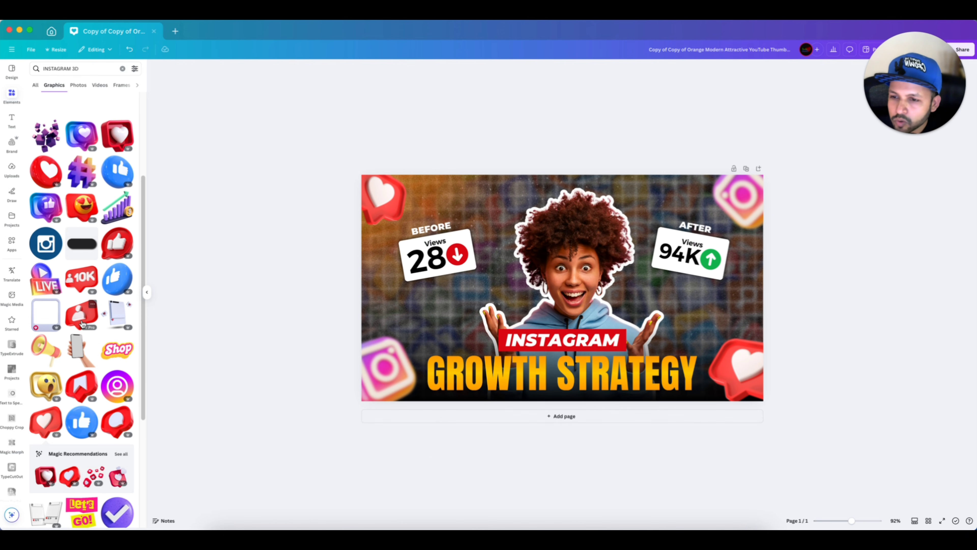
scroll(83, 323, "down", 3)
scroll(83, 323, "down", 5)
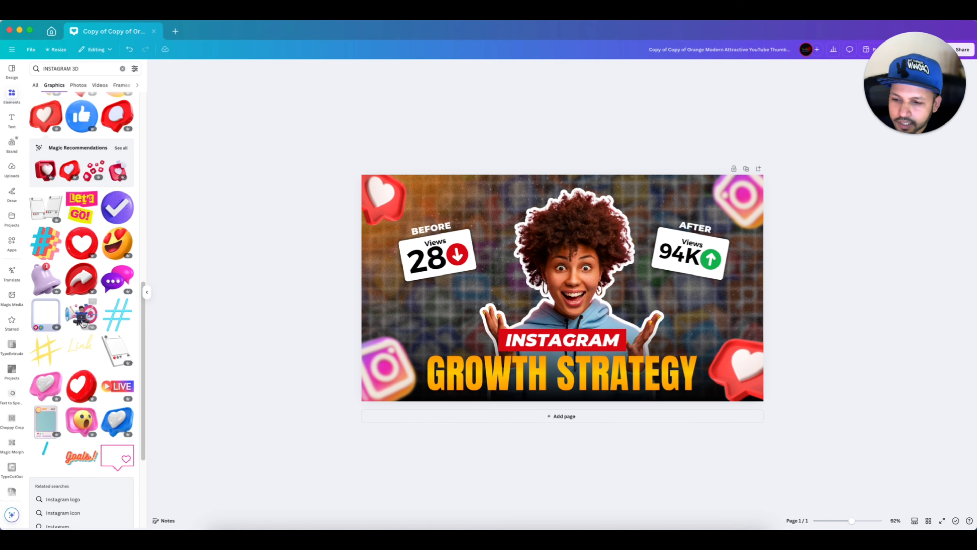
scroll(82, 323, "up", 10)
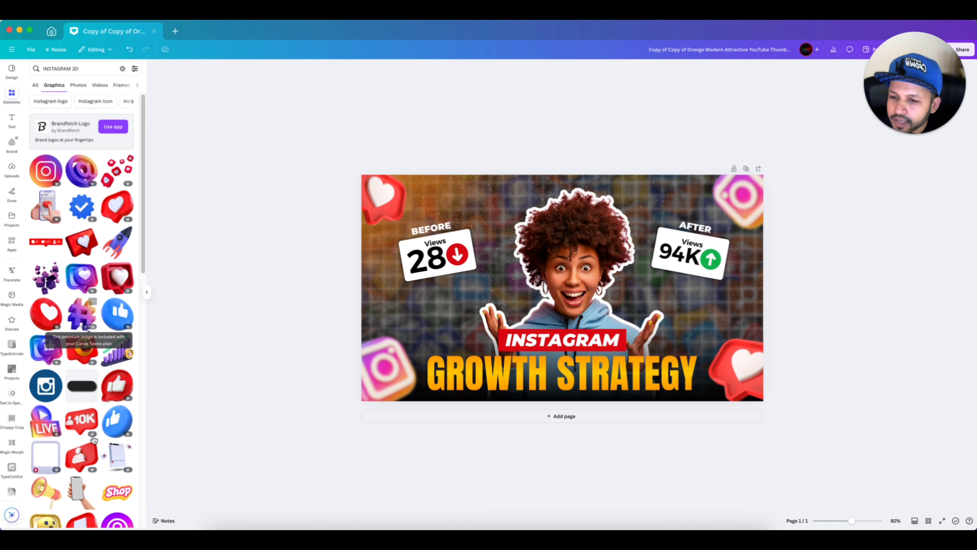
left_click(82, 419)
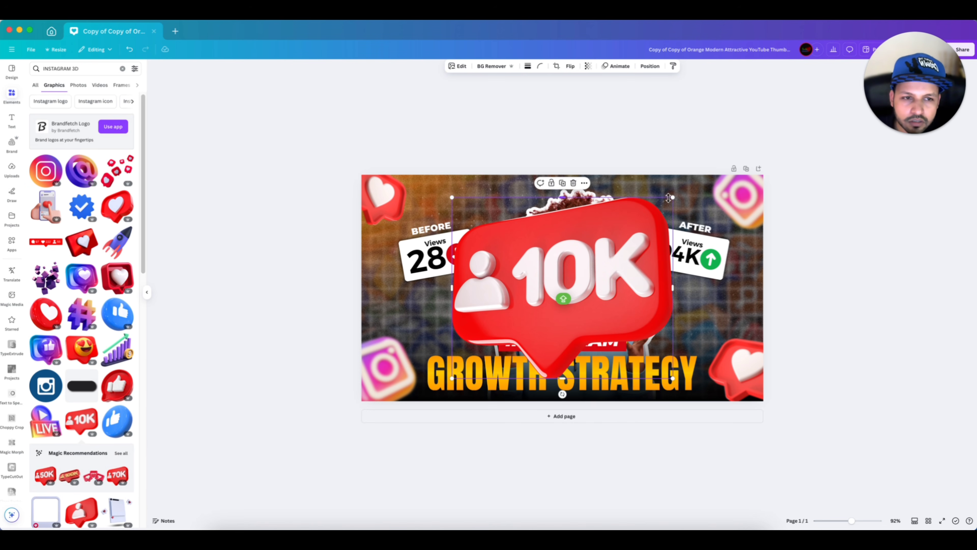
left_click_drag(669, 197, 668, 363)
scroll(599, 322, "up", 5)
scroll(601, 321, "up", 1)
left_click_drag(700, 319, 694, 323)
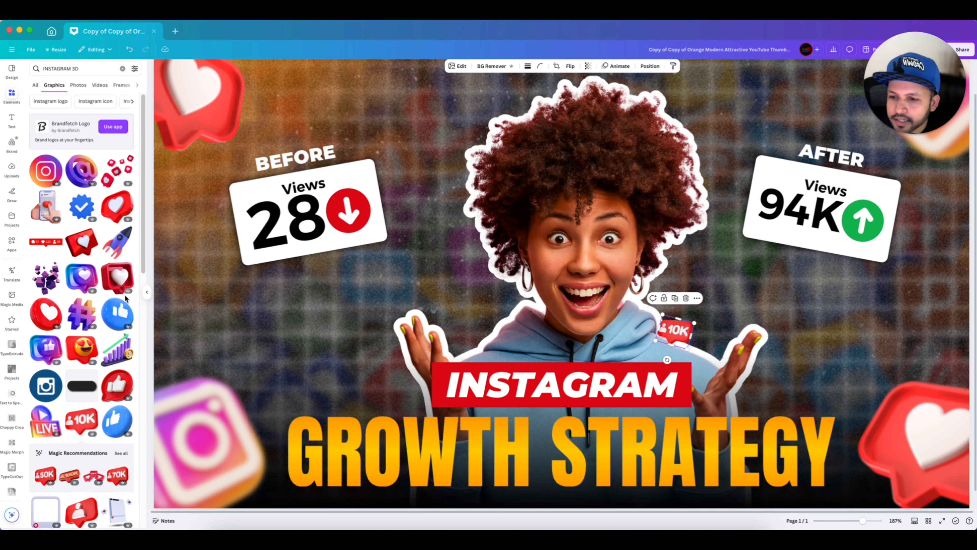
Step: Add the red comments, likes and followers notification bar, shrink and tilt it, and place it above the woman's left-side hand
scroll(122, 301, "down", 10)
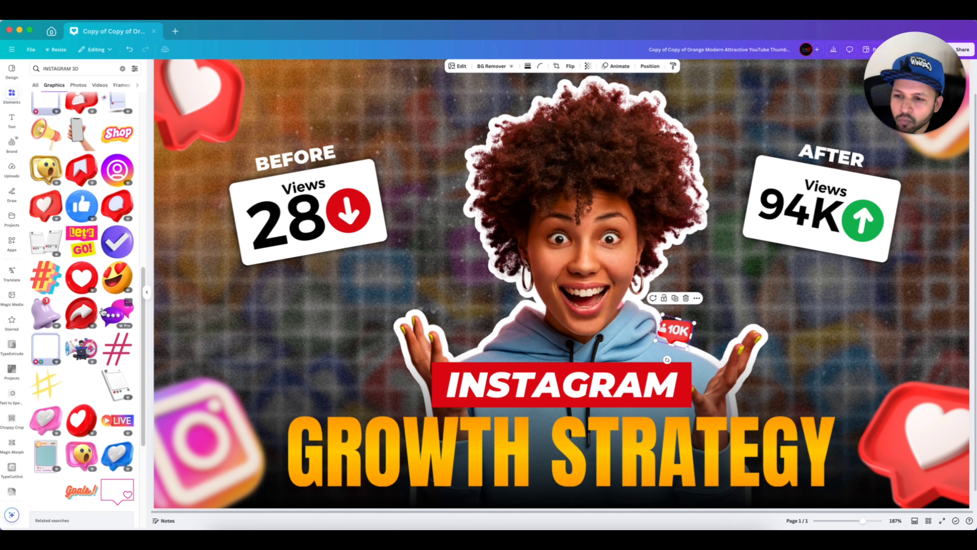
scroll(101, 307, "up", 15)
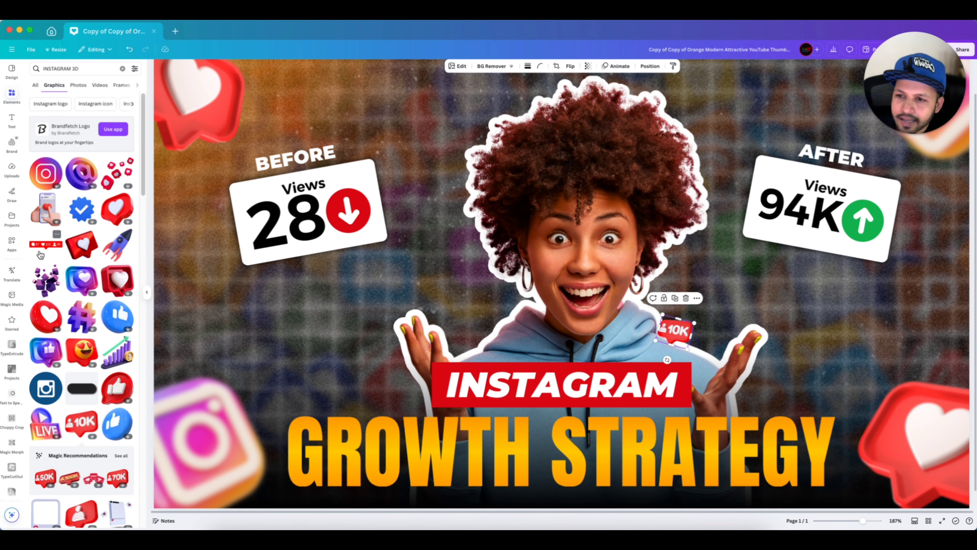
left_click(45, 244)
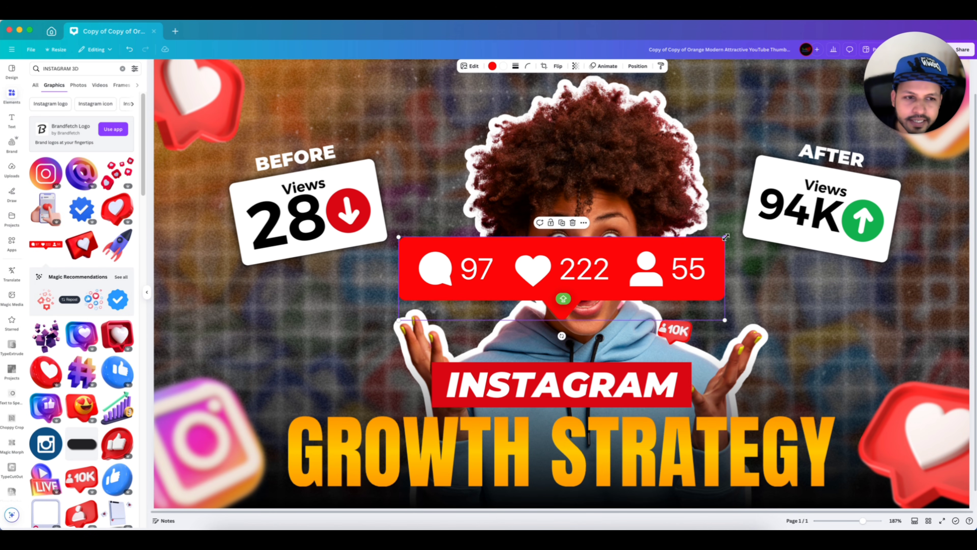
left_click_drag(725, 236, 482, 316)
left_click_drag(434, 335, 496, 328)
scroll(816, 320, "down", 5)
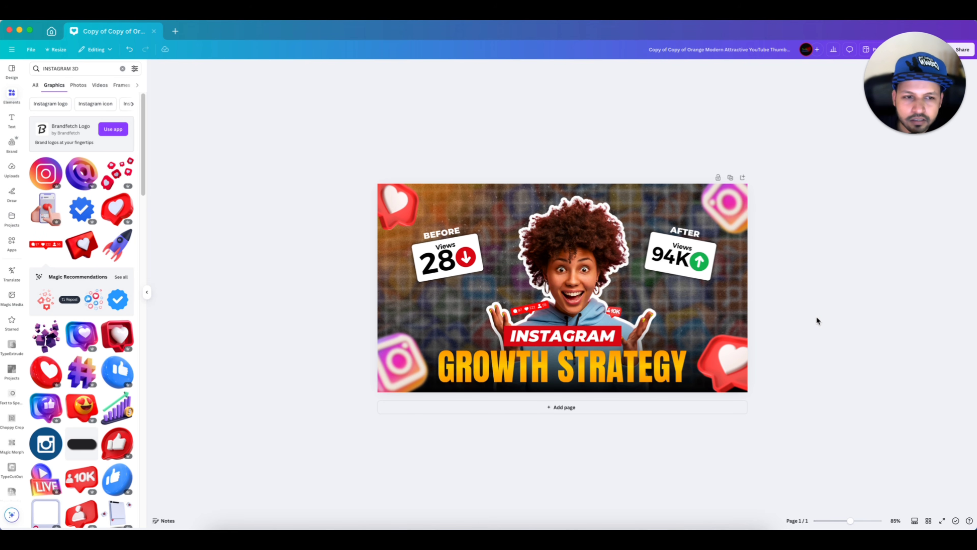
scroll(817, 320, "up", 1)
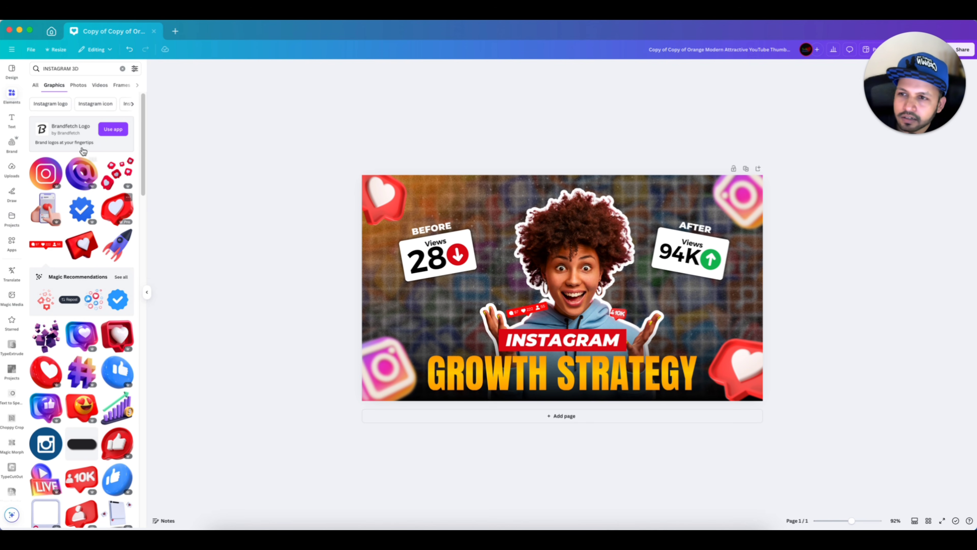
Step: Search the graphics for "GRADIENT CIRCLE" and add the soft orange gradient circle beside the woman's head
left_click(123, 70)
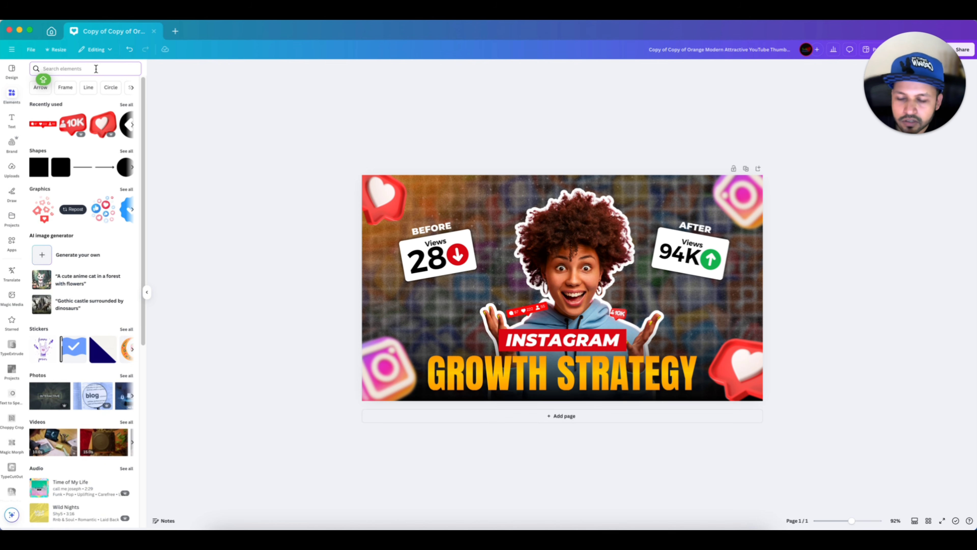
type("GRADIENT CIRCLE")
key("Return")
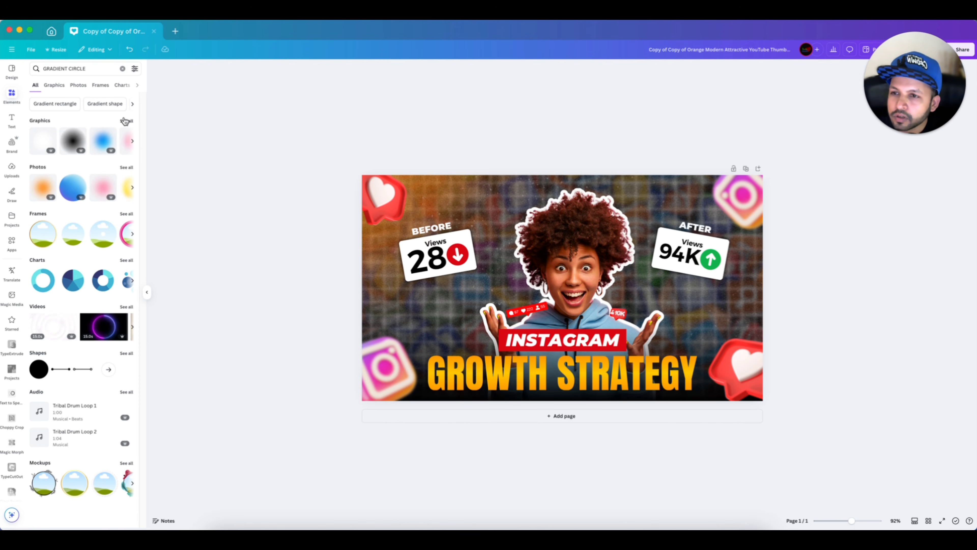
left_click(126, 122)
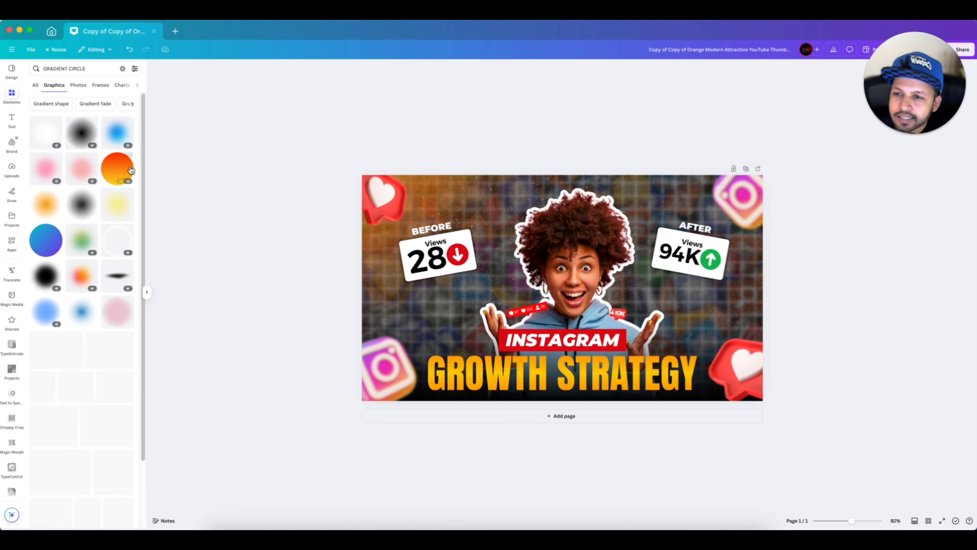
left_click(46, 210)
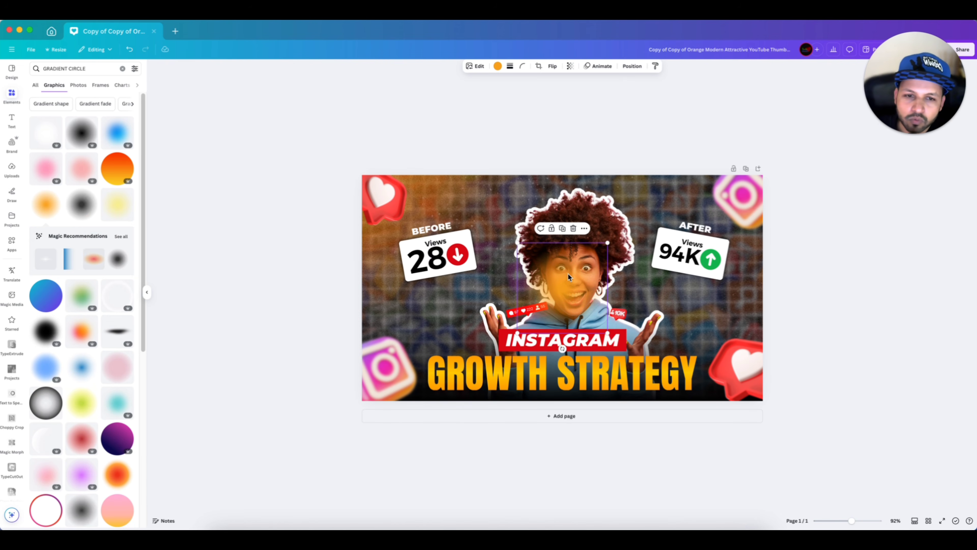
left_click_drag(568, 276, 513, 235)
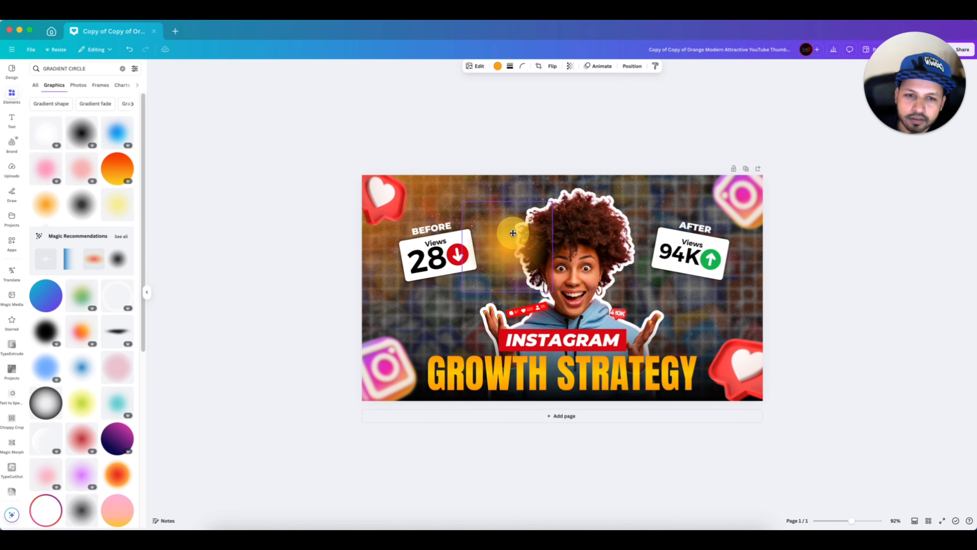
Step: Recolour the gradient circle yellow, enlarge it to about 580 px wide and move it partly off the design's upper-left corner
left_click(497, 66)
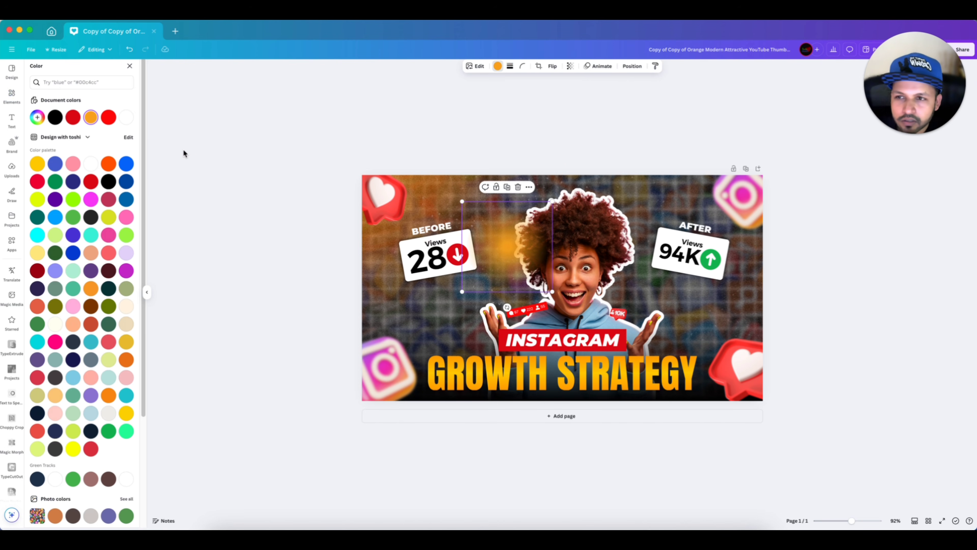
left_click(37, 164)
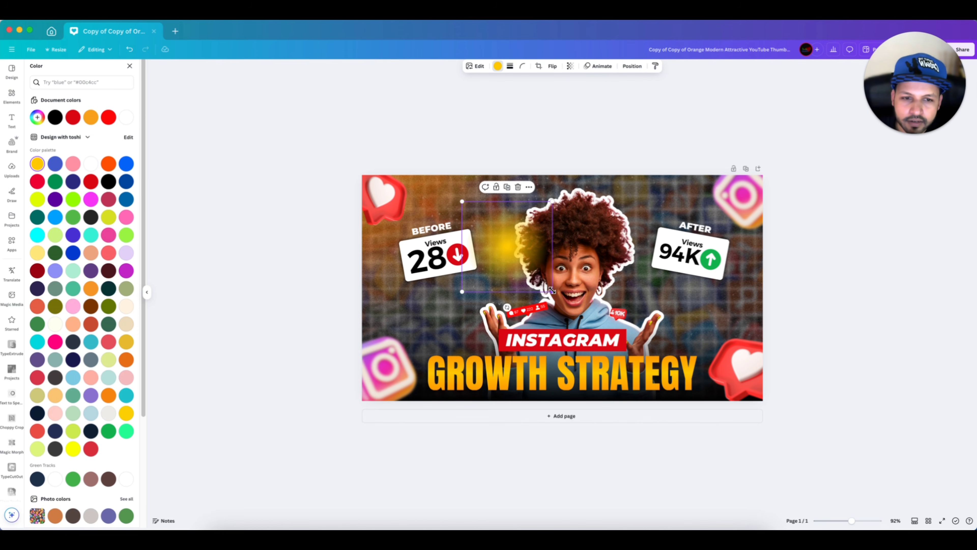
left_click_drag(552, 290, 650, 385)
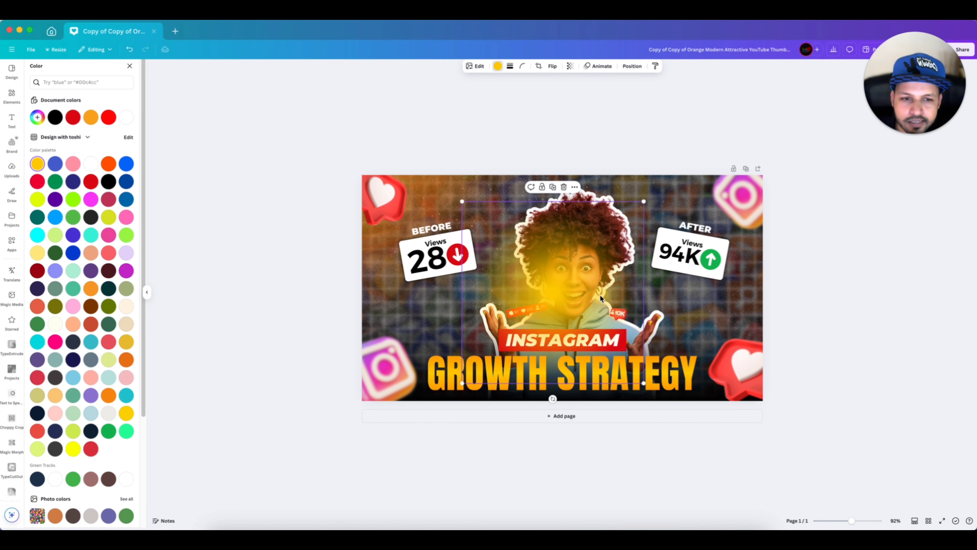
left_click_drag(598, 290, 416, 184)
Step: Send the corner yellow glow backward behind the heart bubble and the BEFORE card
left_click(631, 66)
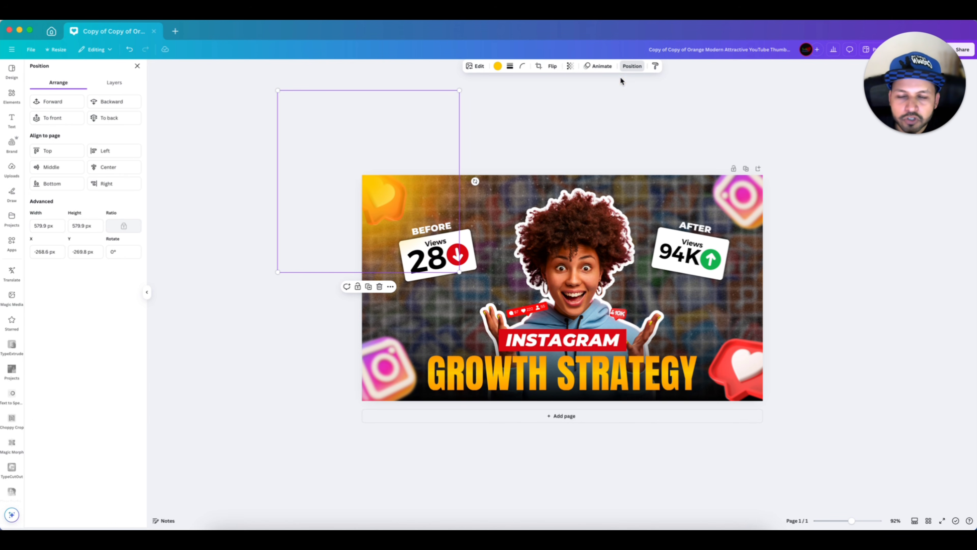
scroll(390, 250, "up", 5)
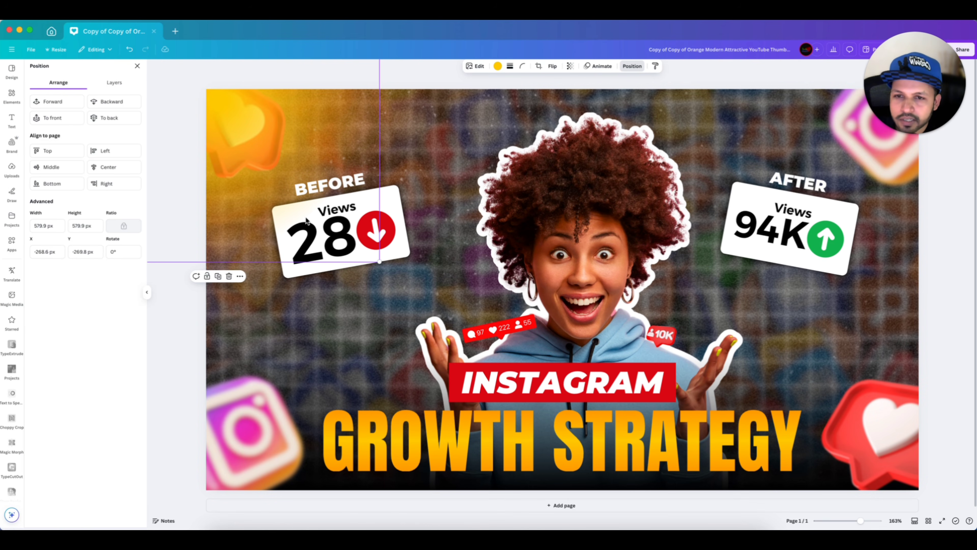
left_click(128, 102)
scroll(269, 157, "down", 4)
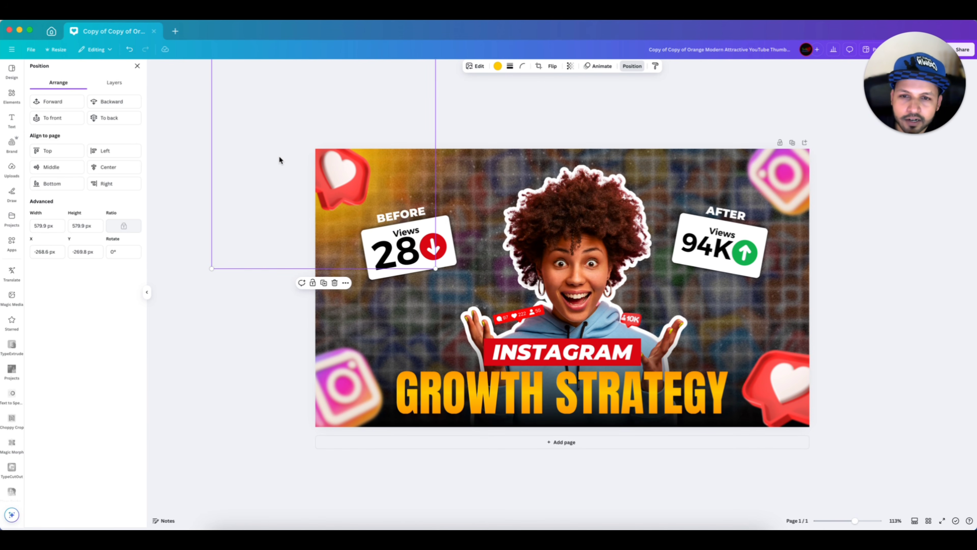
Step: Copy the yellow glow to the centre of the design over the woman and send it backward behind her cutout
left_click_drag(279, 160, 573, 257)
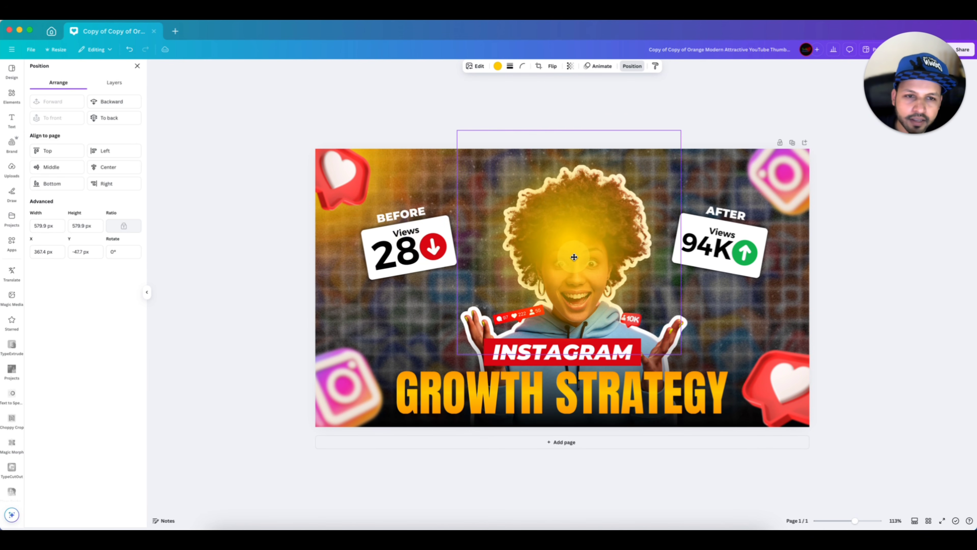
scroll(589, 240, "up", 2)
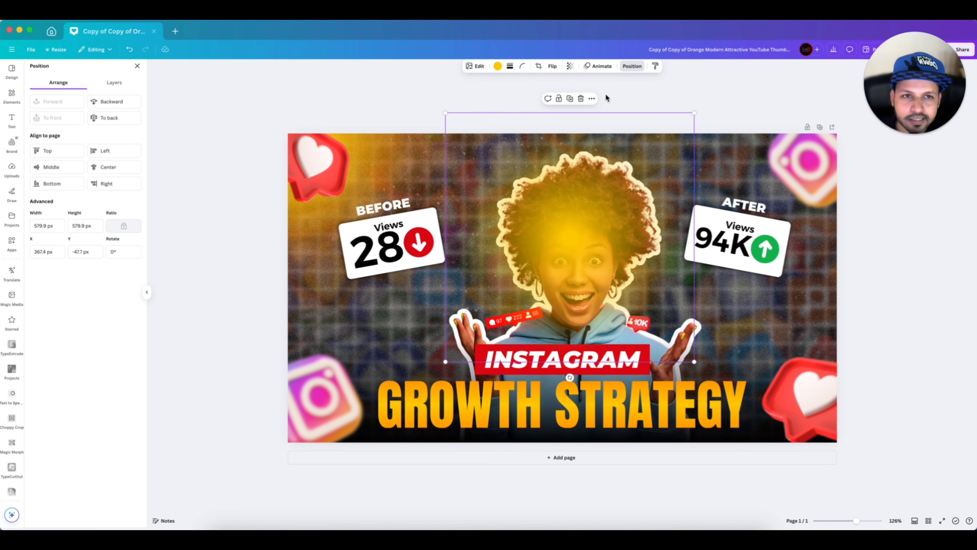
left_click(122, 106)
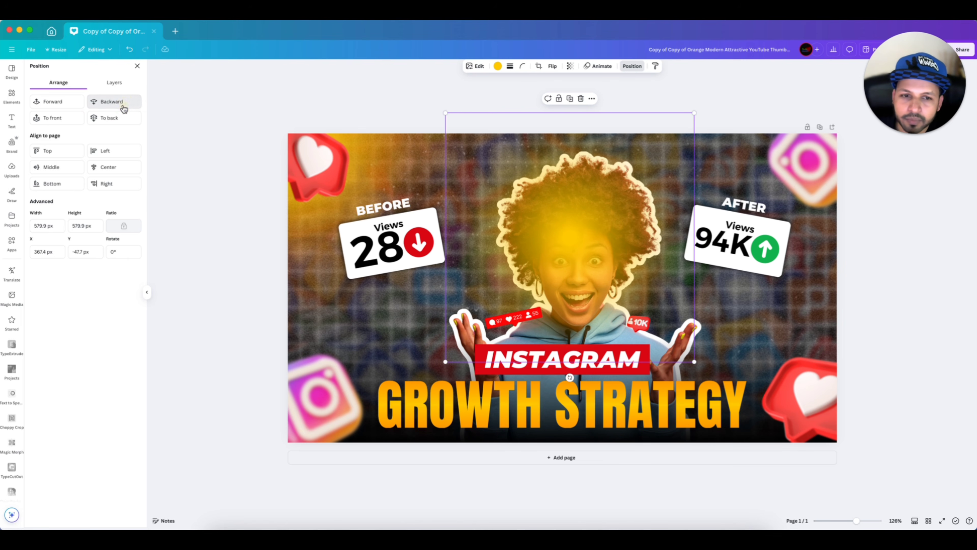
left_click(121, 106)
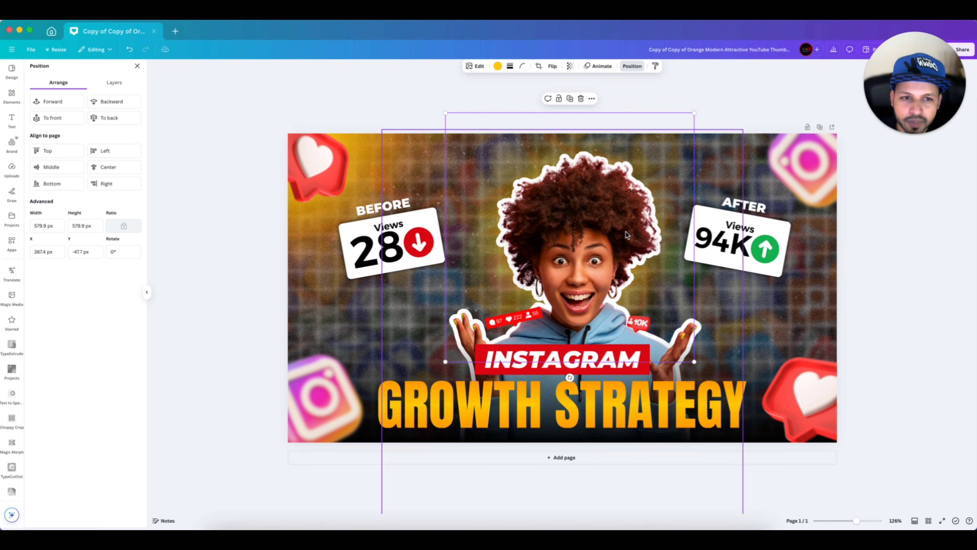
Step: Duplicate the central yellow glow and send the slightly offset copy backward behind the woman to intensify it
left_click_drag(565, 262, 835, 357)
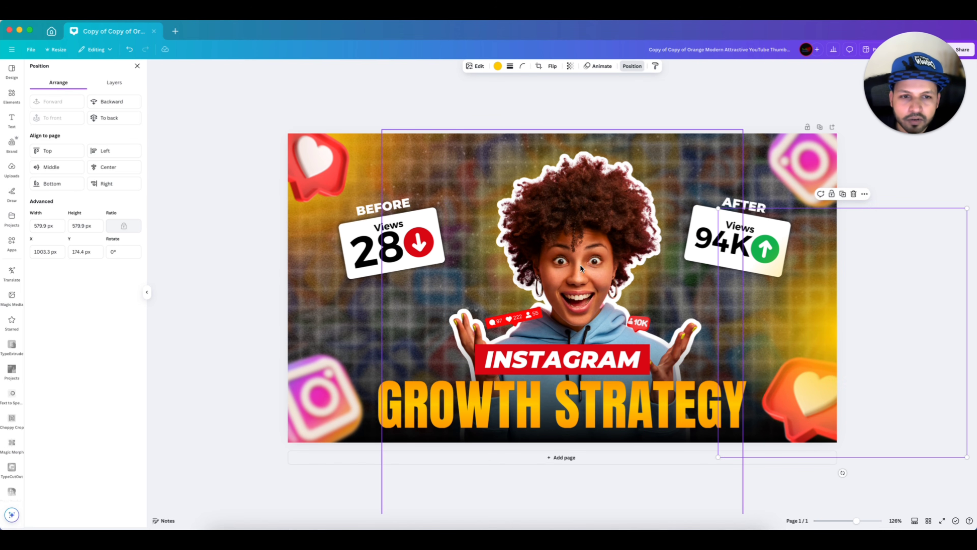
left_click_drag(794, 316, 528, 227)
left_click(121, 103)
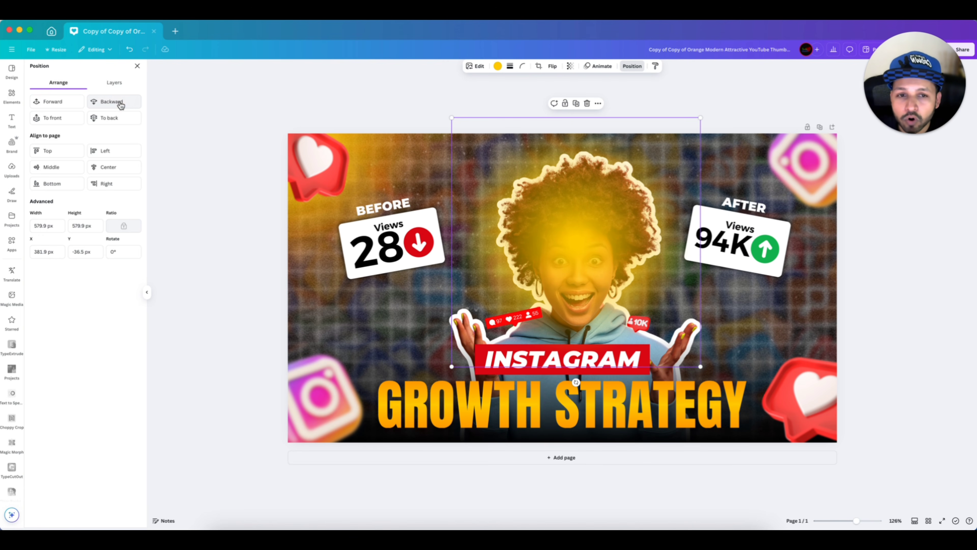
left_click(121, 102)
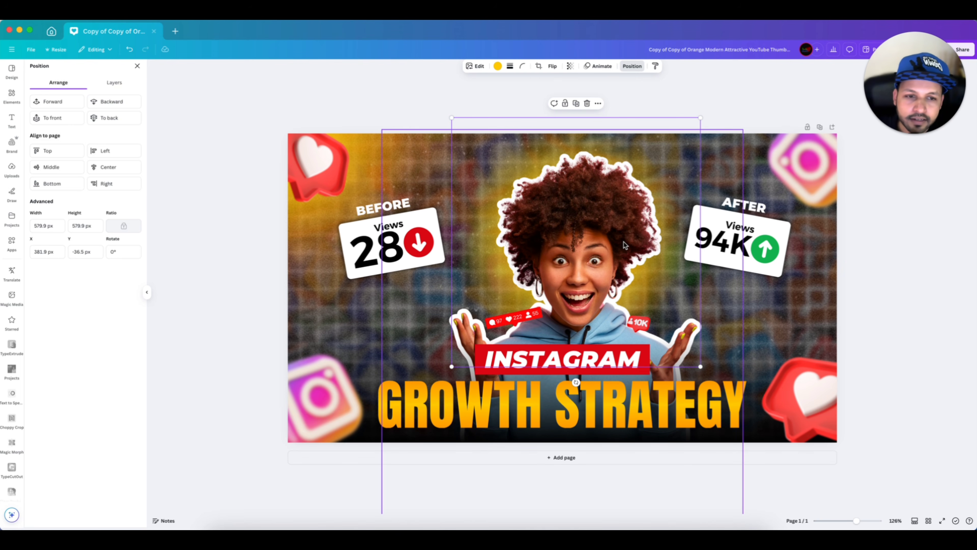
Step: Duplicate the glow again, recolour the copy red, enlarge it and move it over the design's lower-right corner
scroll(623, 242, "down", 2)
key("super+z")
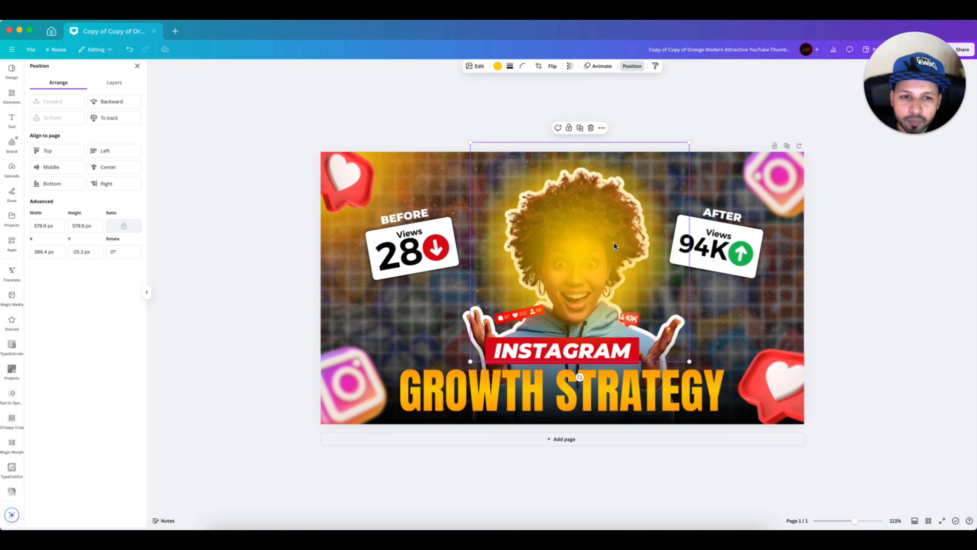
left_click_drag(614, 245, 605, 278)
left_click(498, 66)
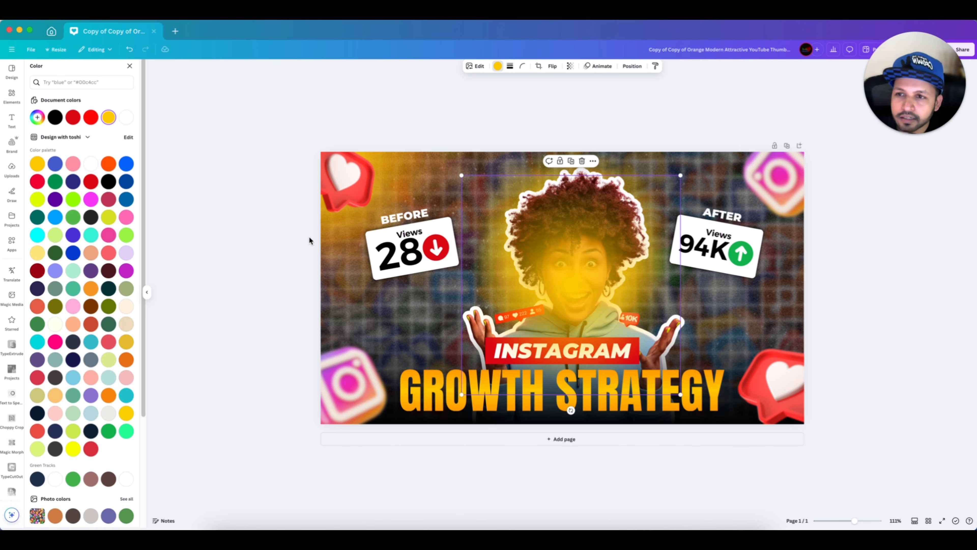
left_click(73, 117)
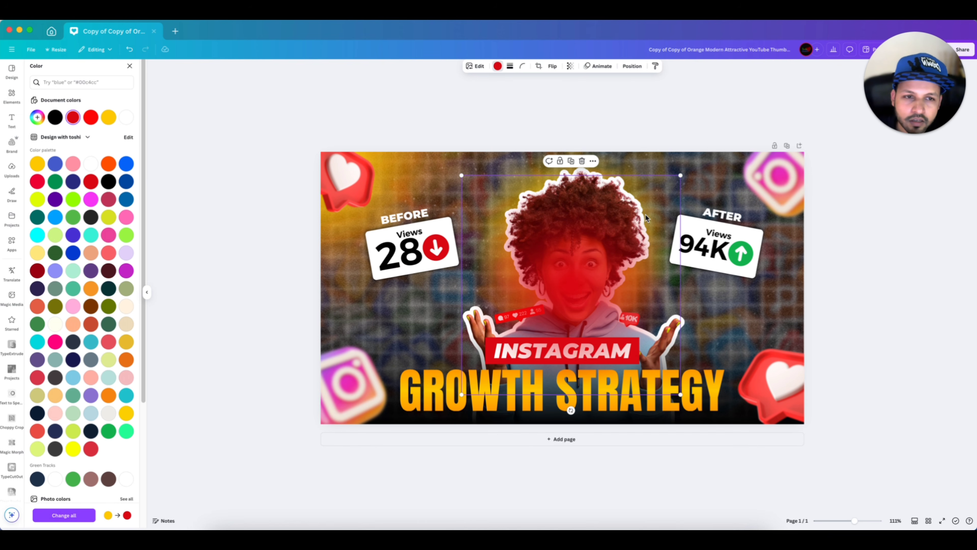
left_click_drag(684, 178, 830, 362)
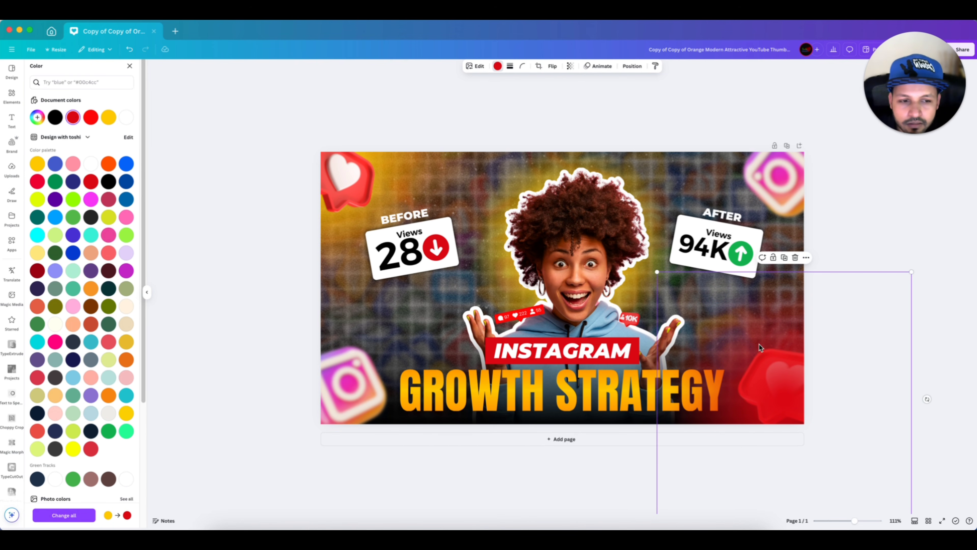
scroll(753, 371, "up", 5)
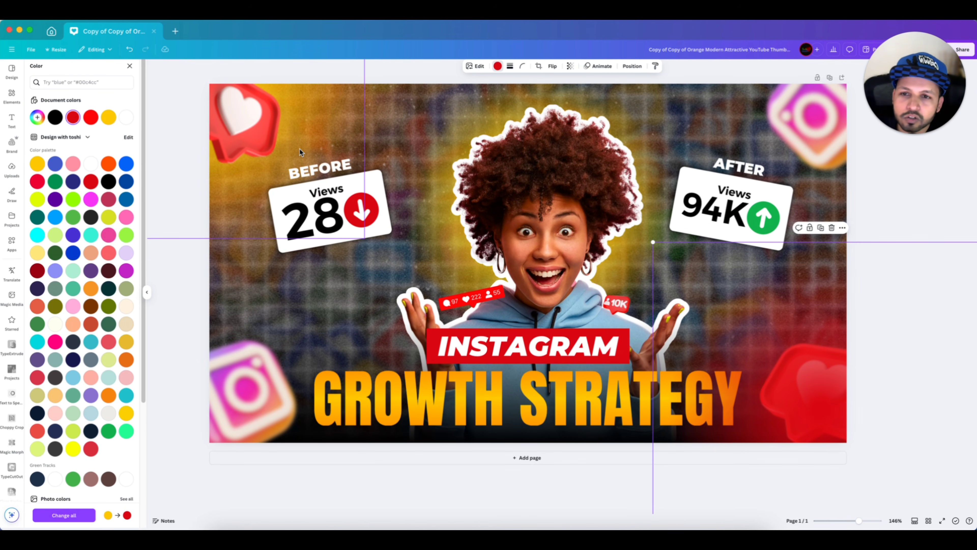
Step: Send the red glow in the design's lower-right corner backward behind the heart bubble, the GROWTH STRATEGY title and the dark bottom fade
scroll(300, 151, "down", 2)
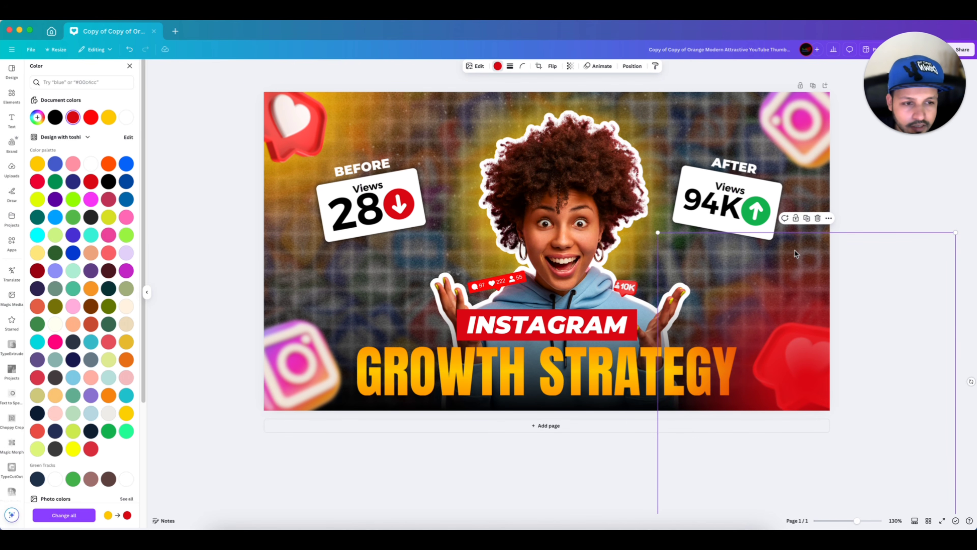
left_click(632, 66)
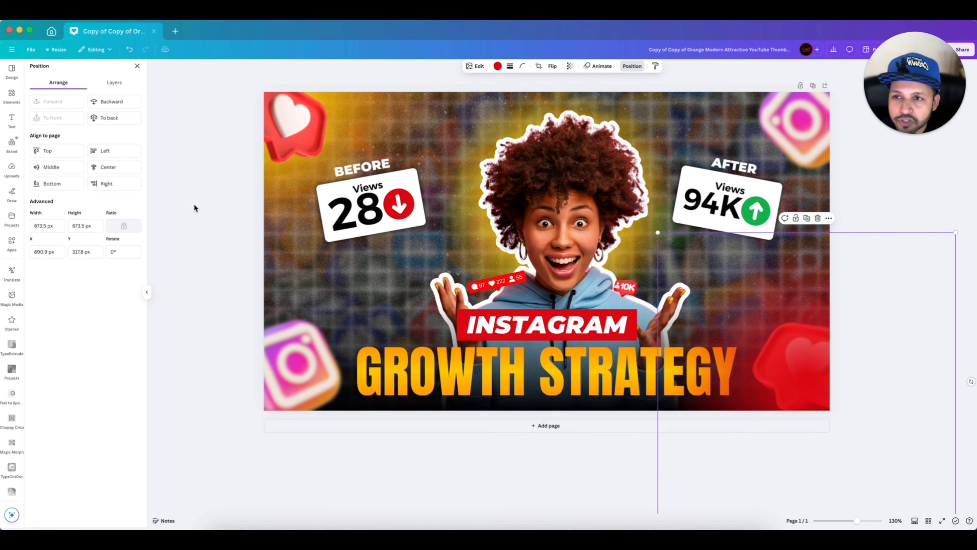
scroll(663, 342, "up", 3)
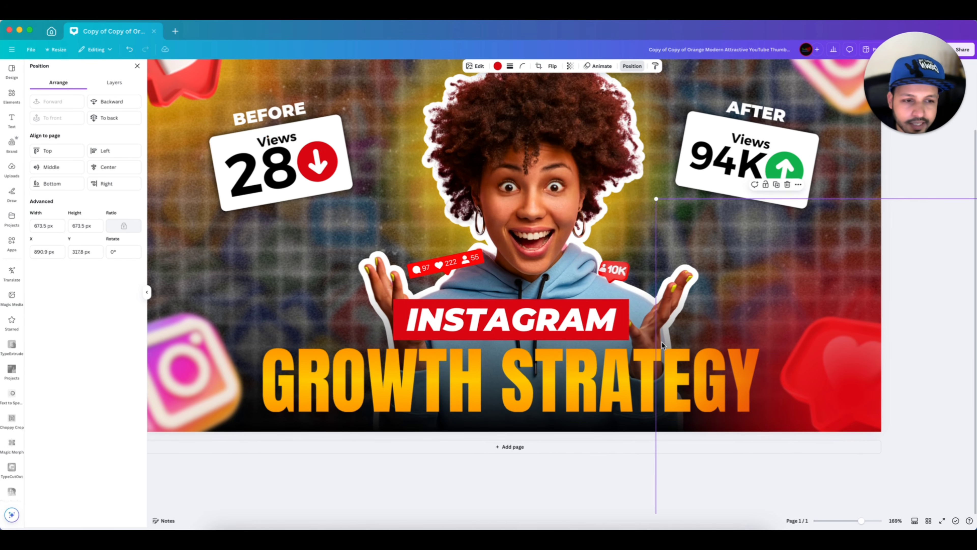
scroll(662, 341, "down", 1)
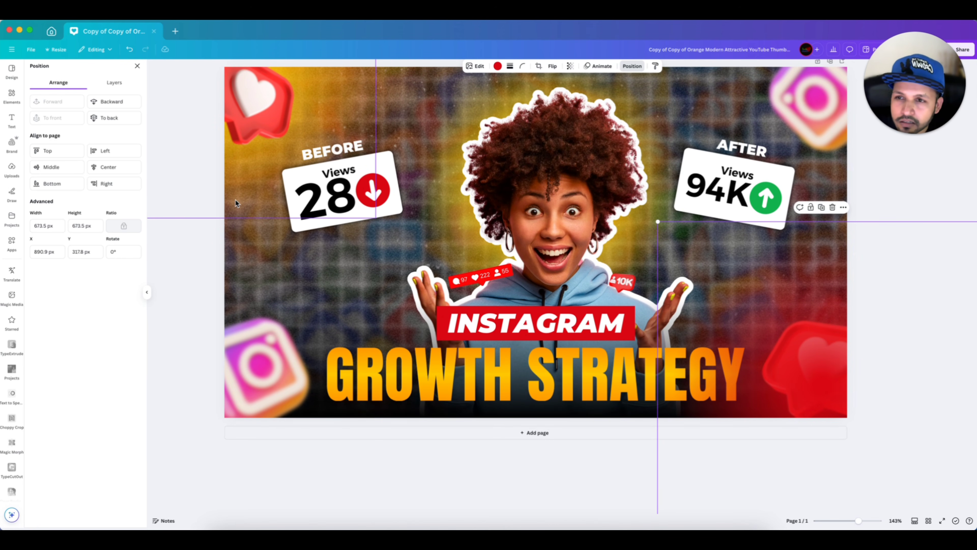
left_click(118, 106)
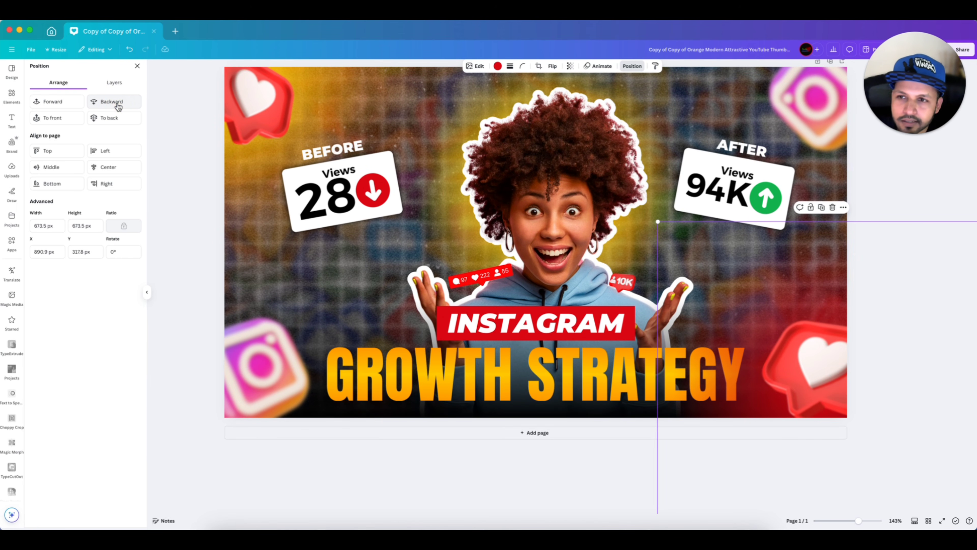
left_click(118, 107)
left_click(118, 107)
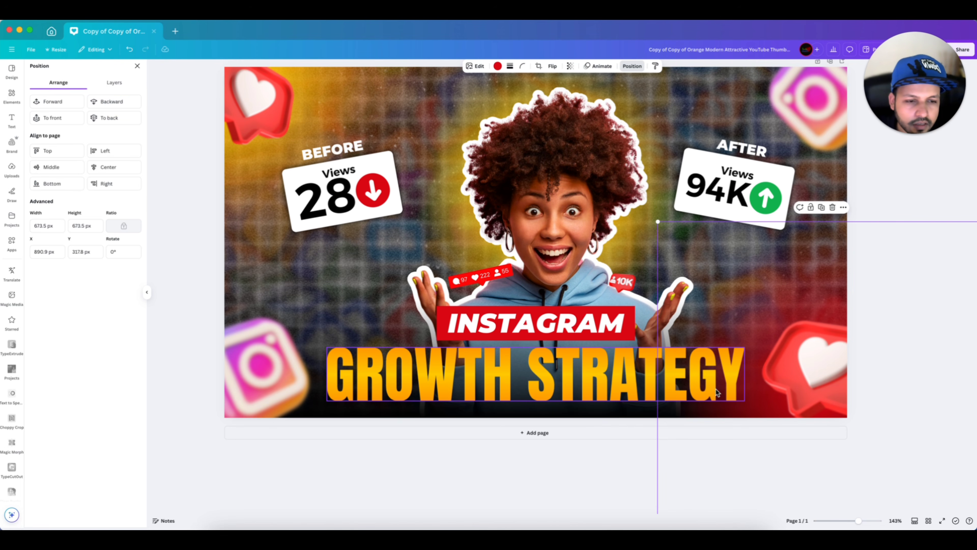
scroll(761, 381, "up", 5)
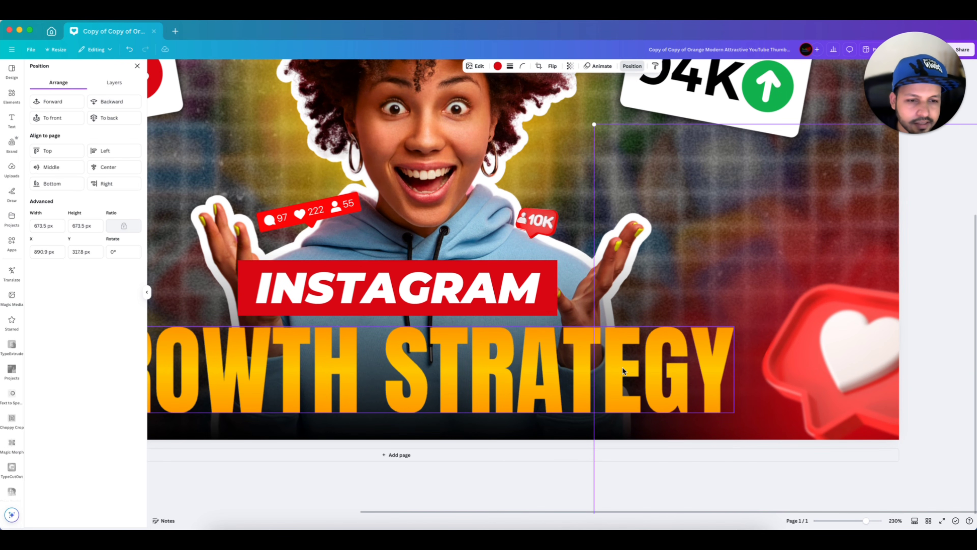
scroll(622, 366, "down", 2)
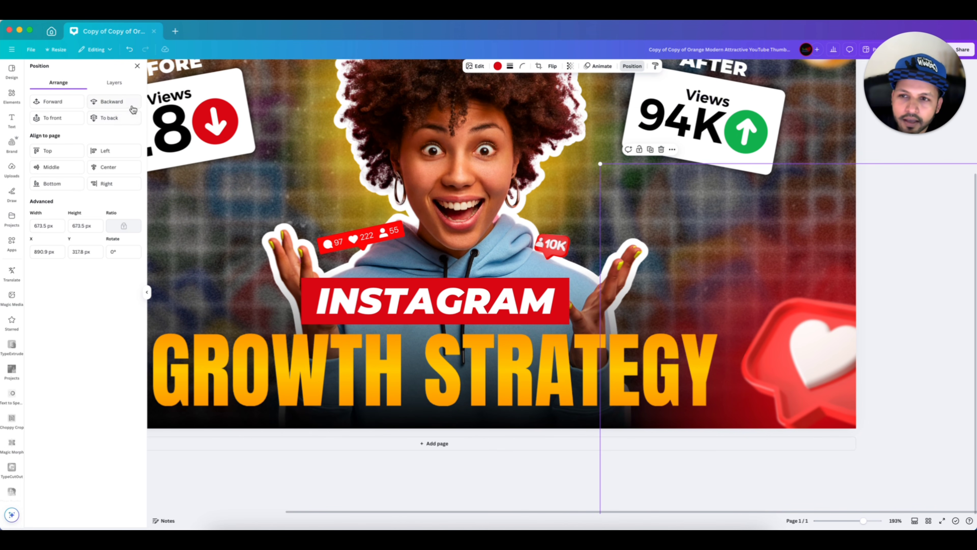
left_click(131, 102)
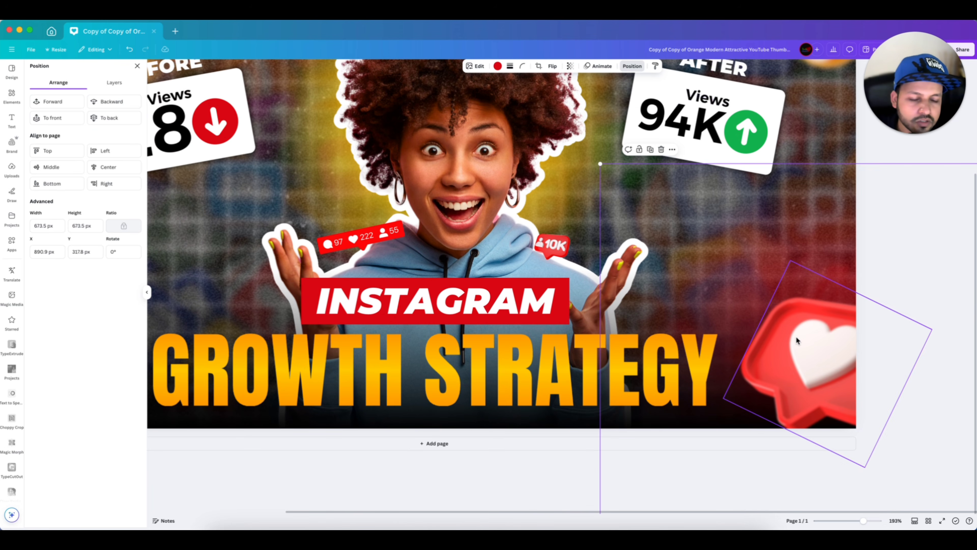
scroll(796, 340, "down", 3)
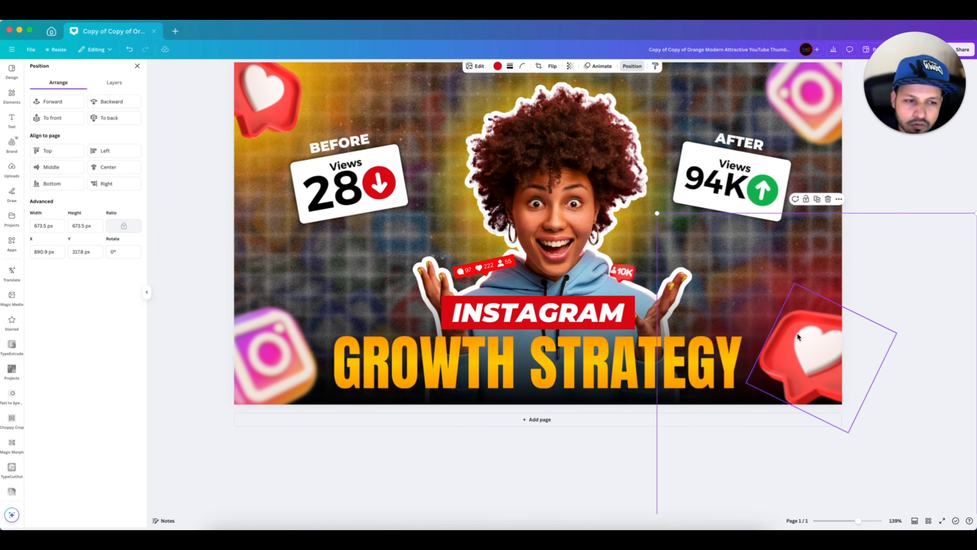
scroll(792, 335, "down", 3)
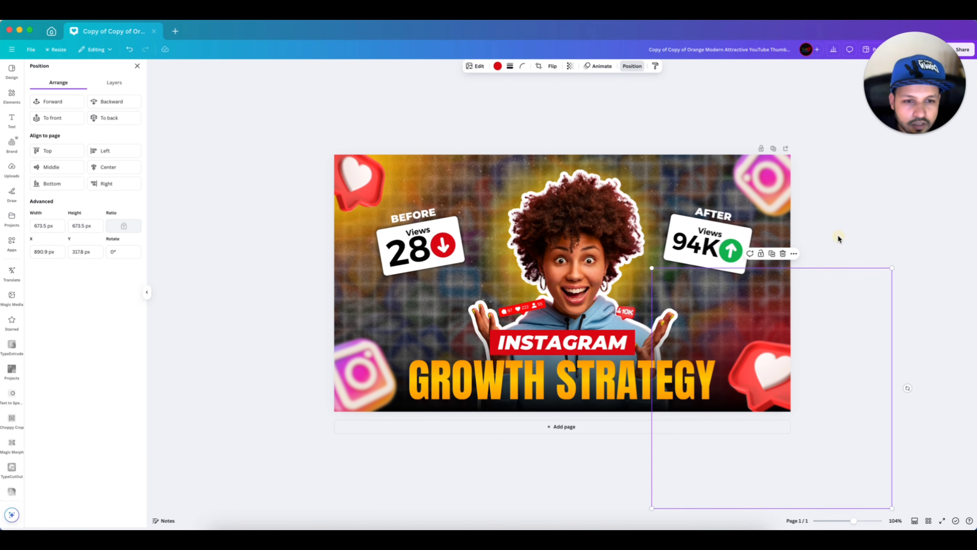
left_click(831, 250)
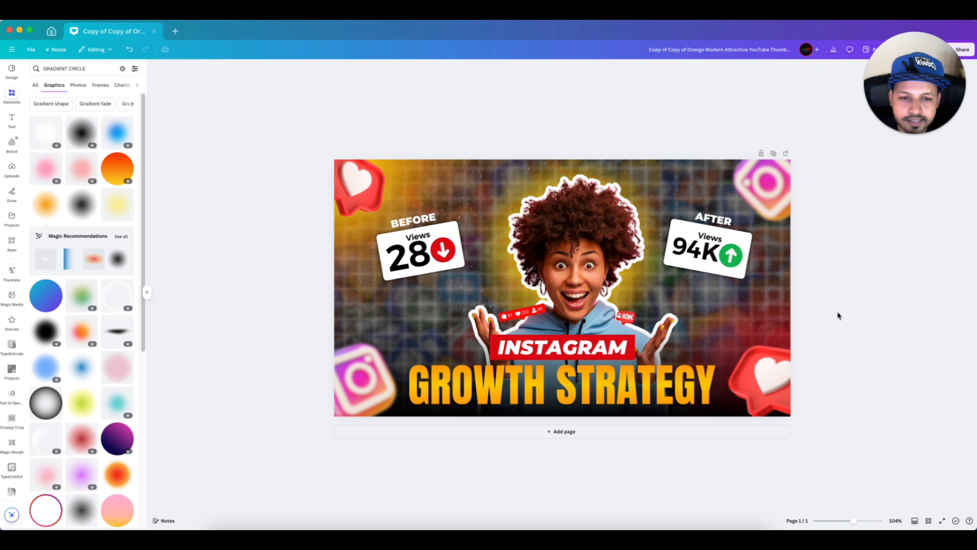